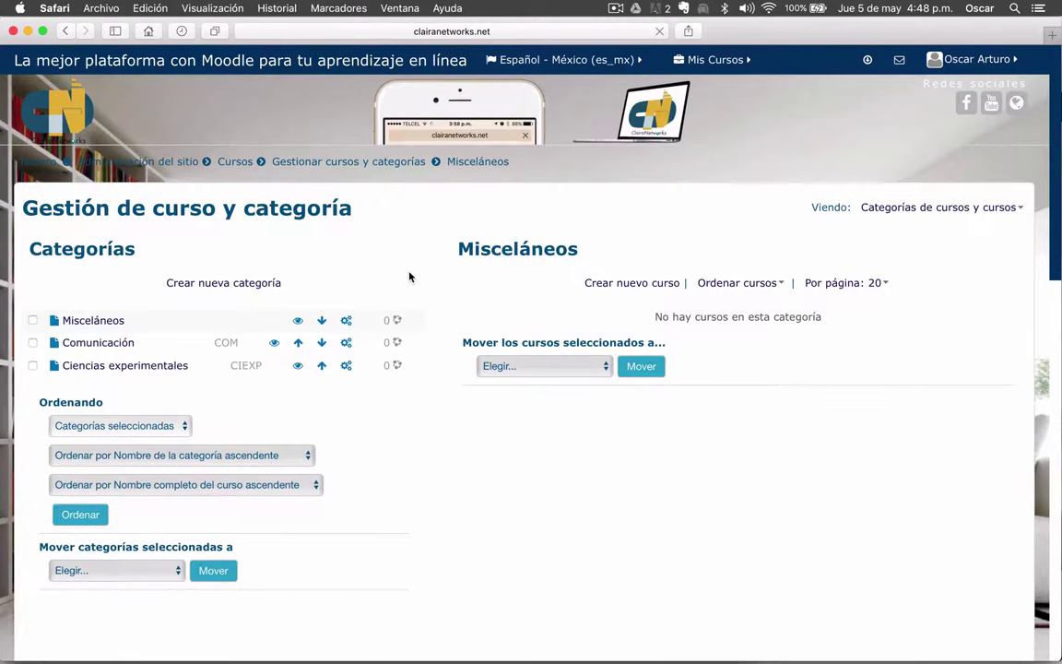
# - Start a new course in the Misceláneos category and look through the sections of its form
pyautogui.scroll(-2, 451, 419)
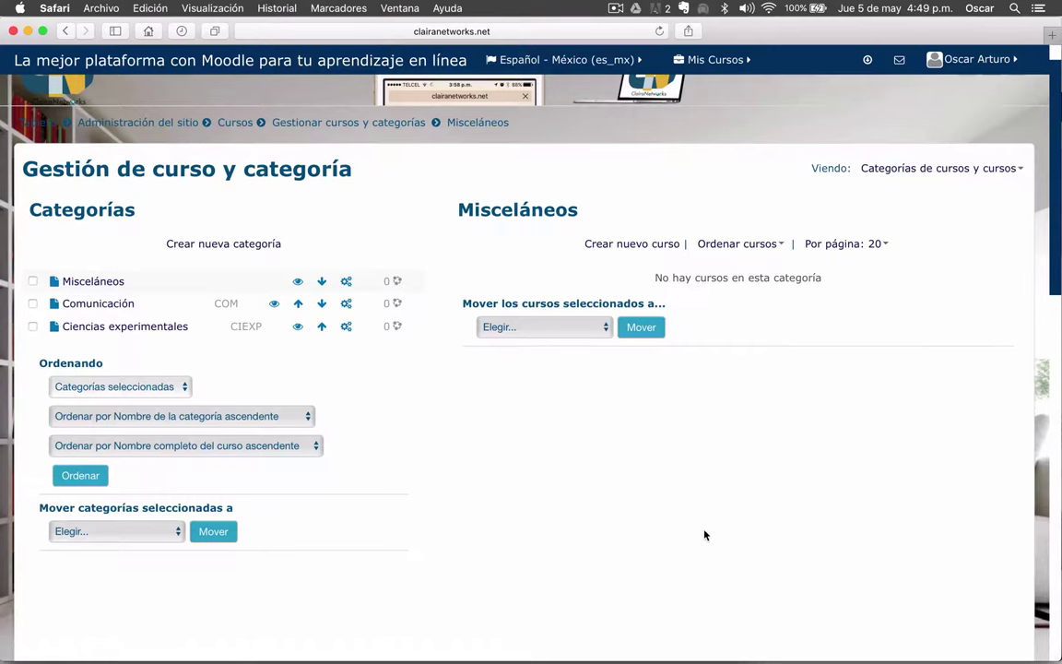
pyautogui.click(641, 245)
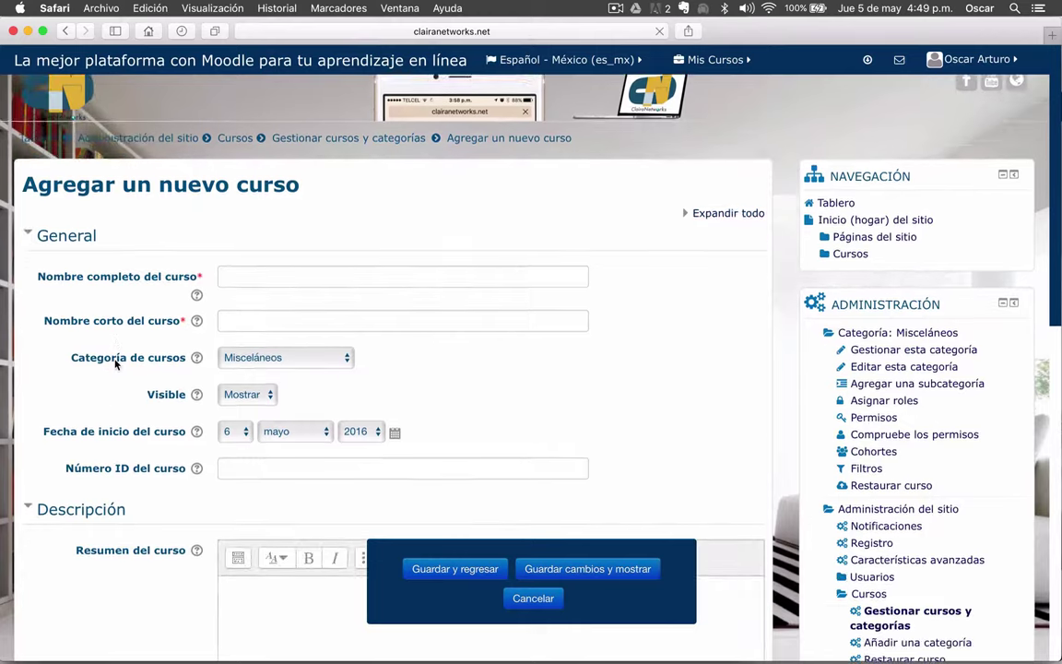
pyautogui.scroll(-5, 116, 365)
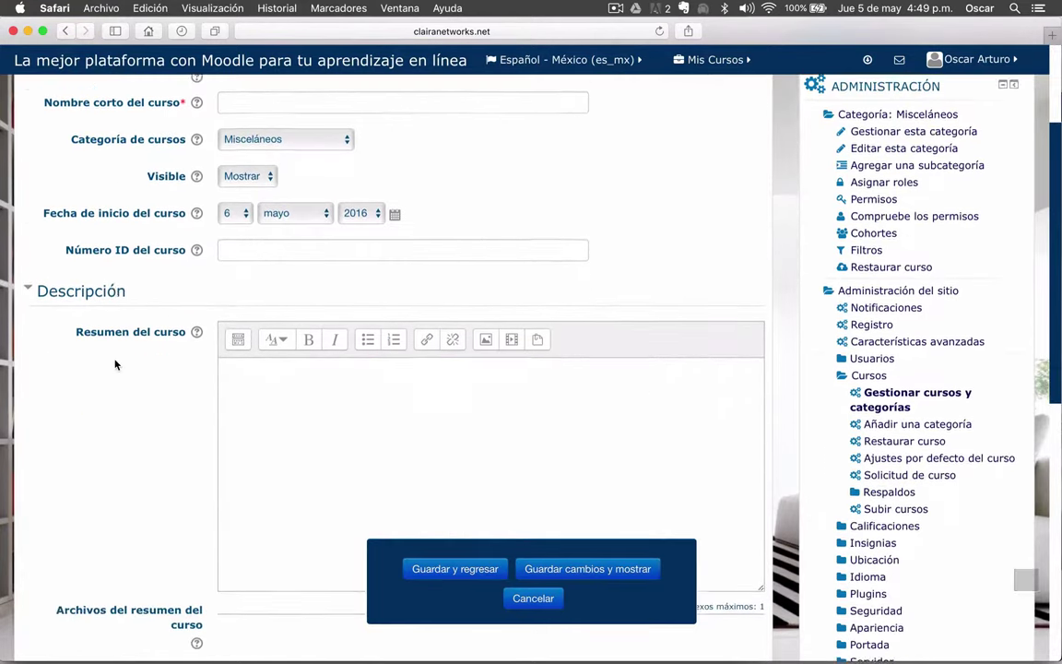
pyautogui.scroll(-12, 115, 364)
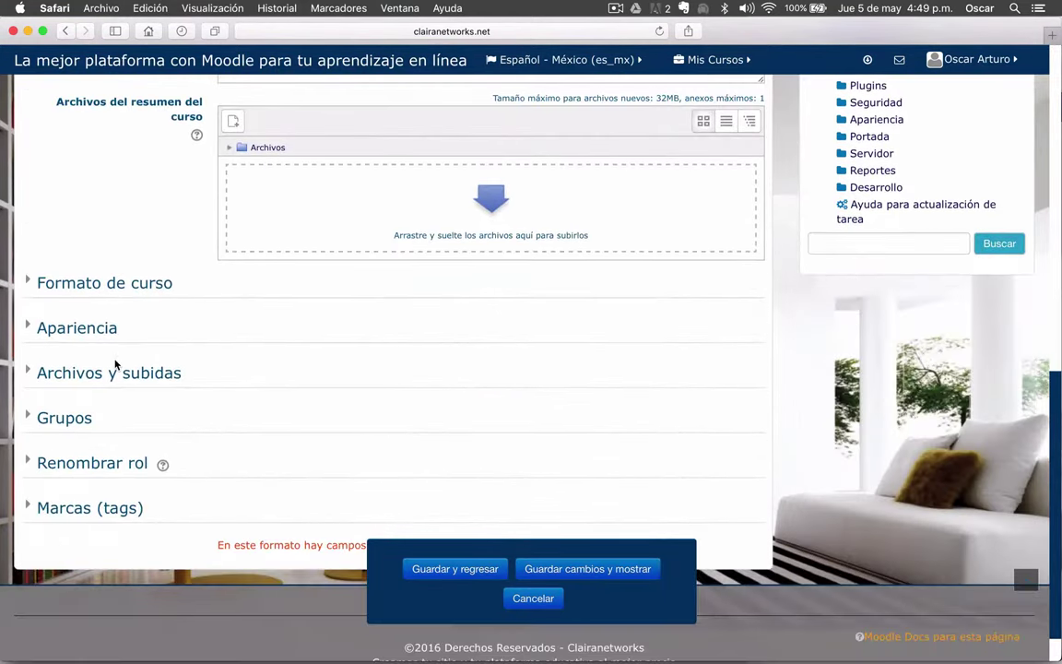
pyautogui.scroll(12, 116, 365)
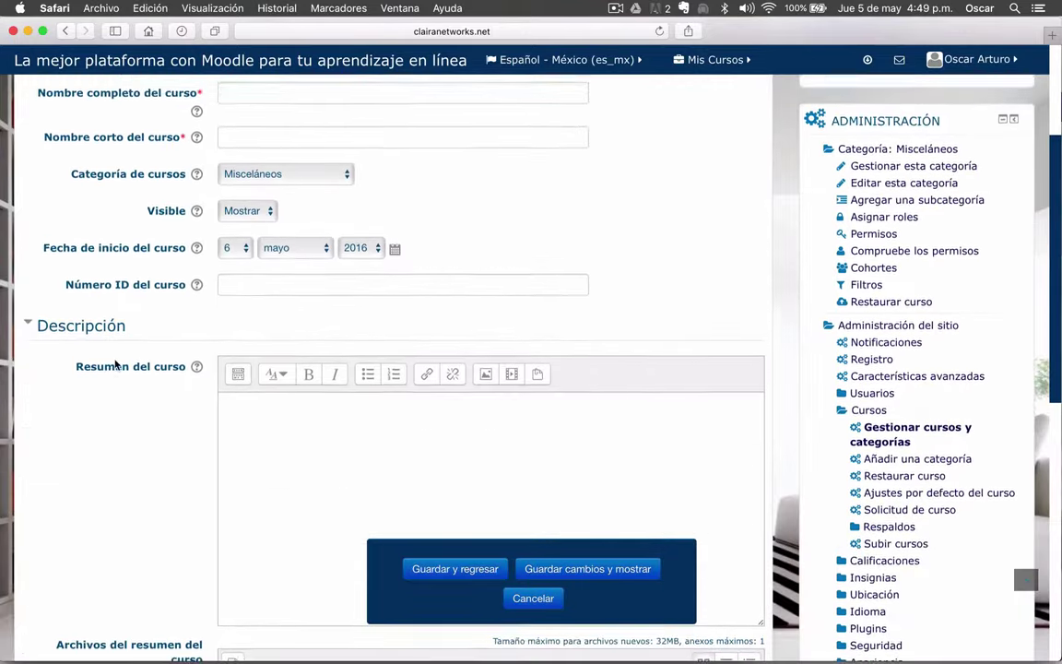
pyautogui.scroll(5, 116, 364)
pyautogui.scroll(-1, 113, 364)
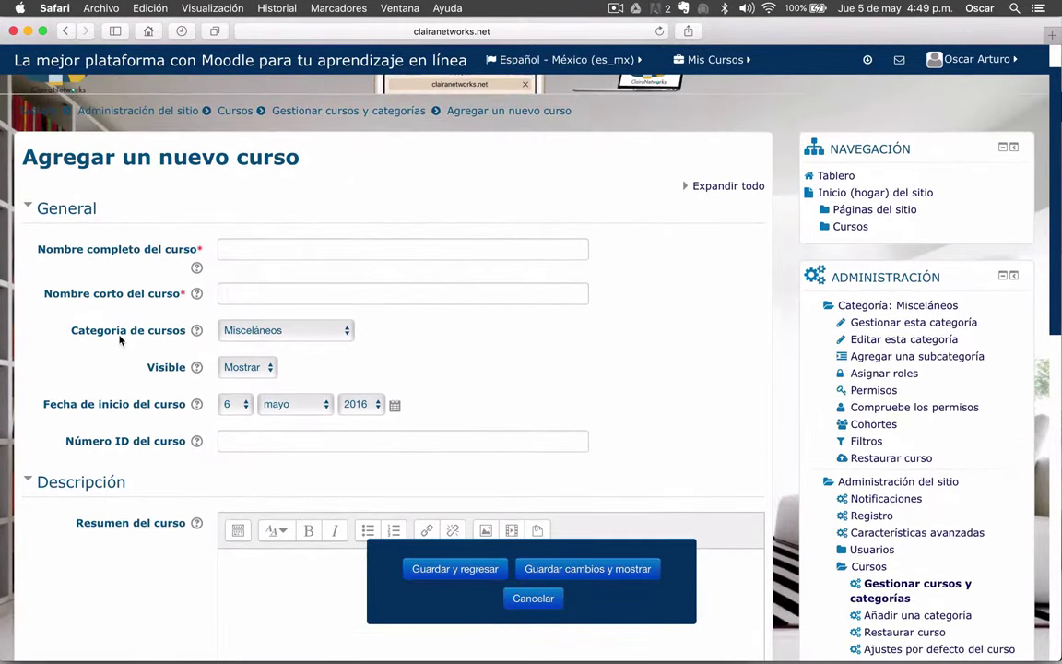
# - Enter "Módulo Profesional 3. Administra información en entornos en línea" as the course's full name
pyautogui.click(245, 252)
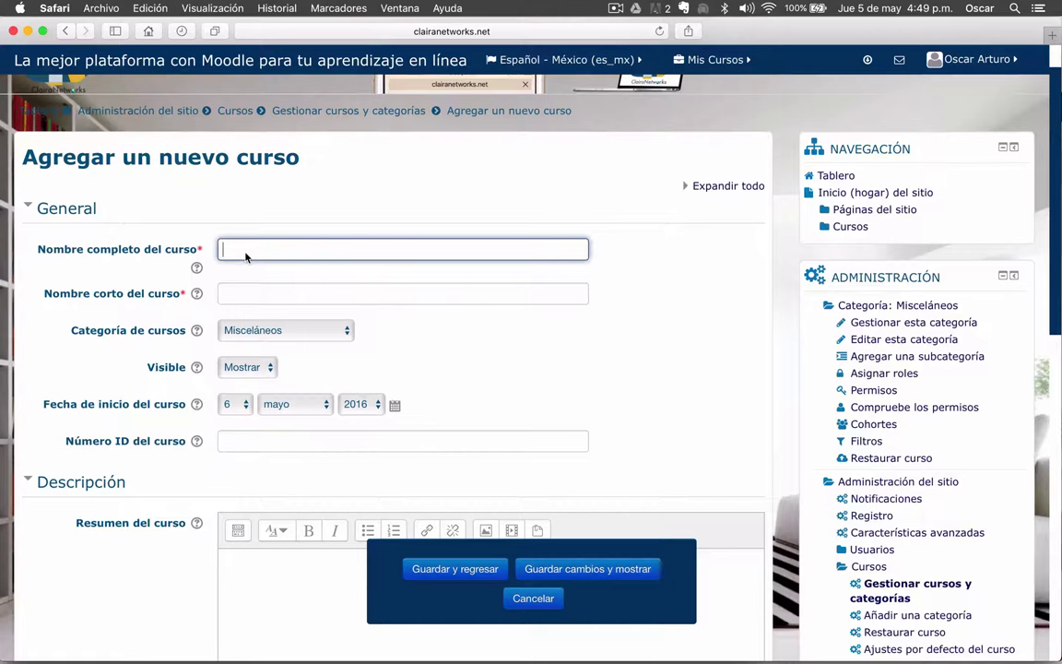
pyautogui.write('M')
pyautogui.write('ódulo ')
pyautogui.write('Profesin')
pyautogui.write('onal de')
pyautogui.press('BackSpace')
pyautogui.press('BackSpace')
pyautogui.write('3. Administra i')
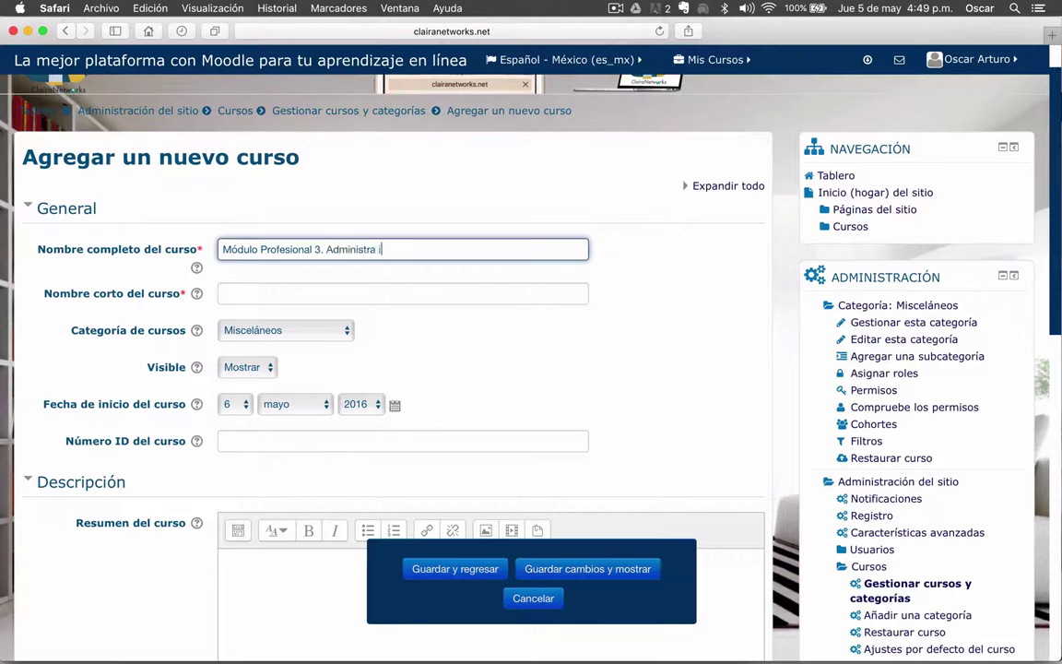
pyautogui.write('nformación en entornos en línea')
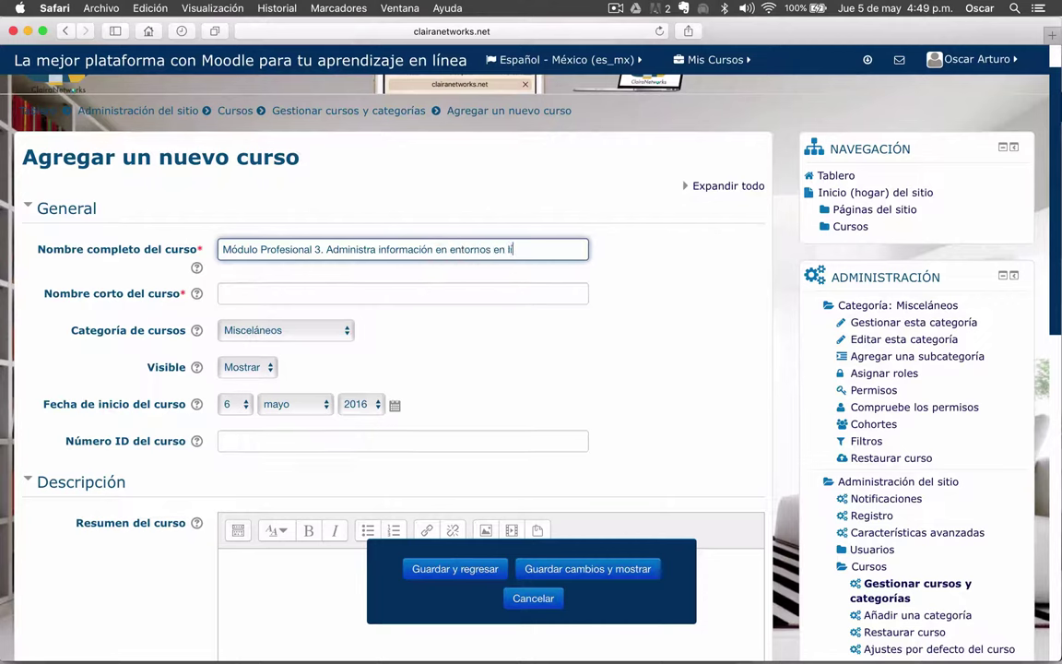
# - Consult the help for the short name and set the course's short name to MP3AIEL
pyautogui.click(246, 291)
pyautogui.scroll(-1, 145, 304)
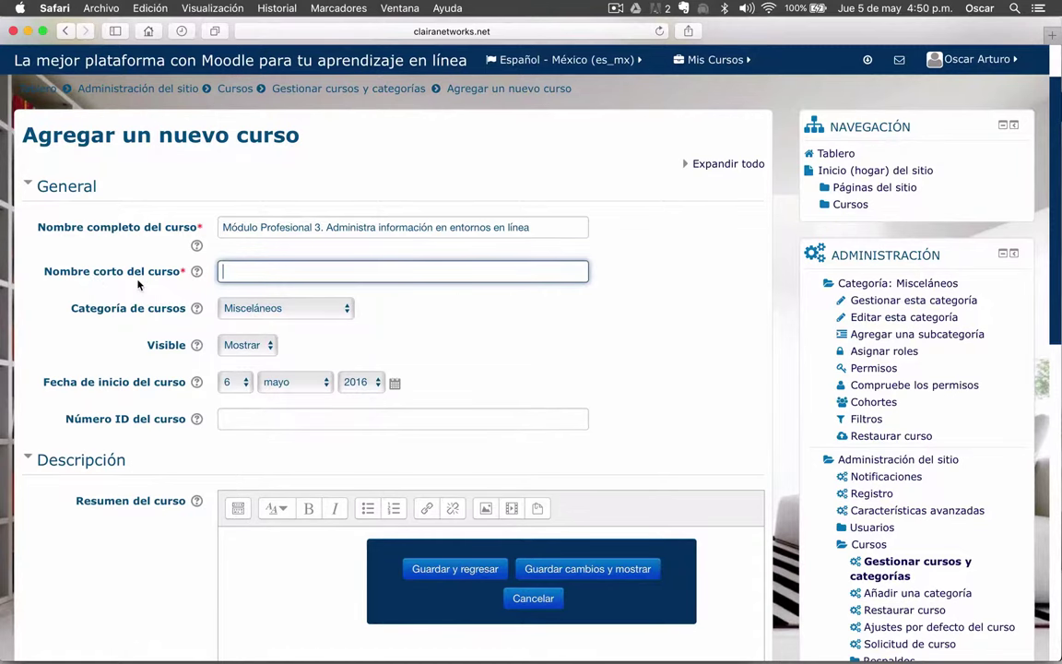
pyautogui.click(196, 273)
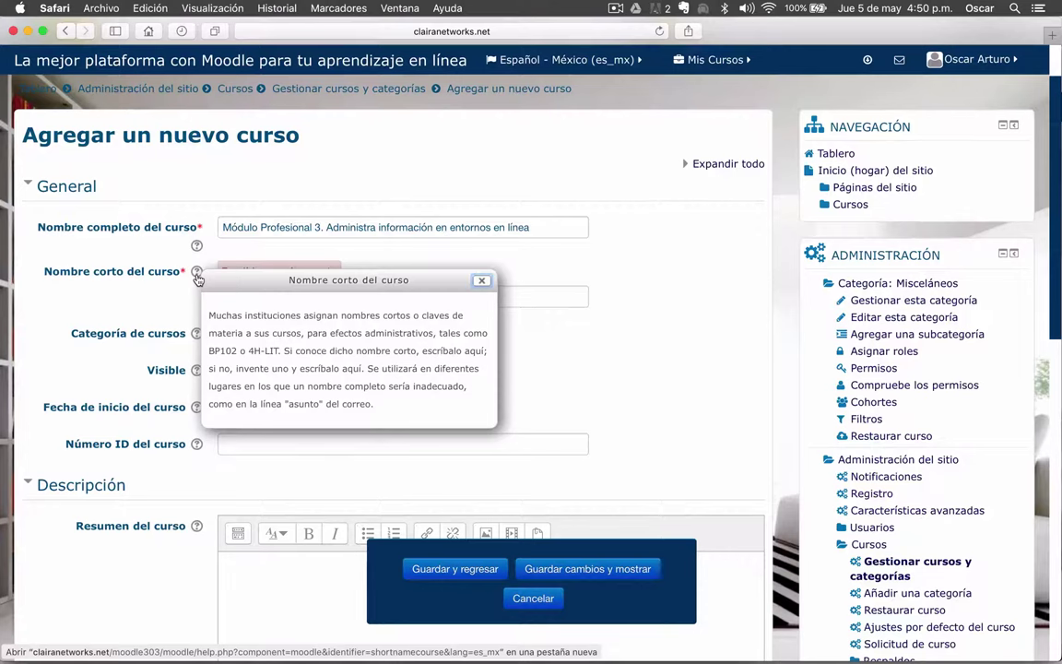
pyautogui.click(231, 296)
pyautogui.write('MP3AIEL')
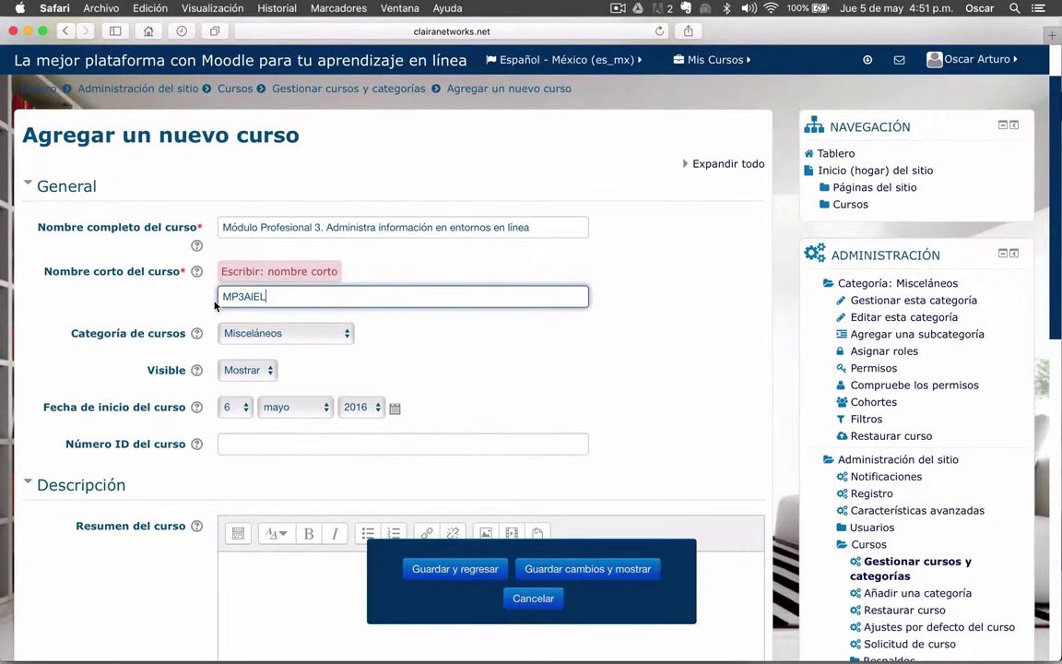
# - Assign the new course to the Comunicación category
pyautogui.scroll(-1, 240, 281)
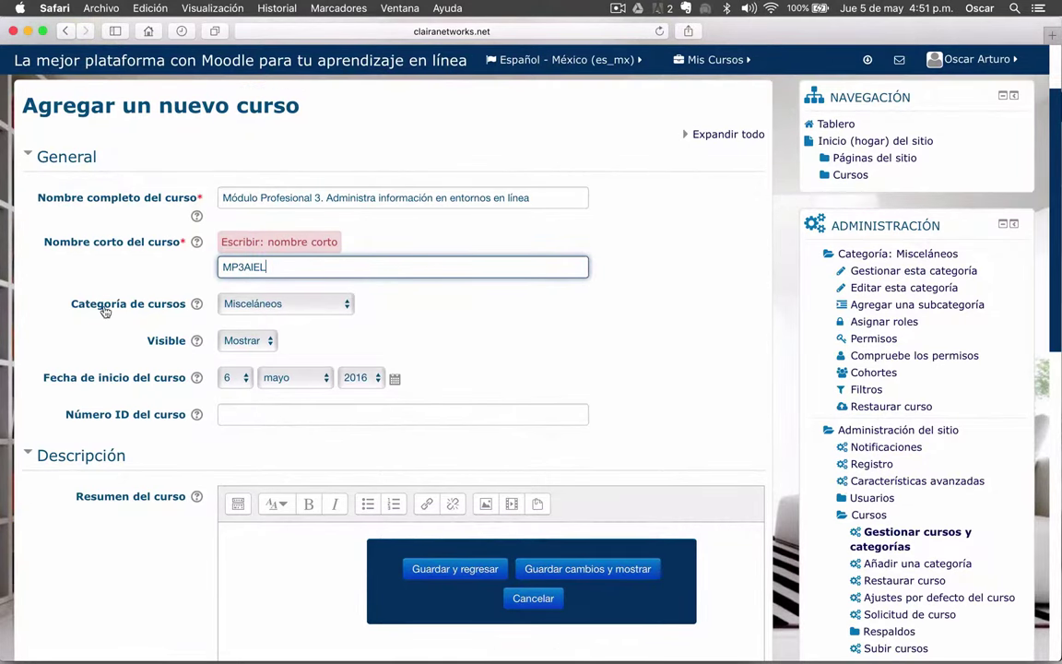
pyautogui.click(327, 304)
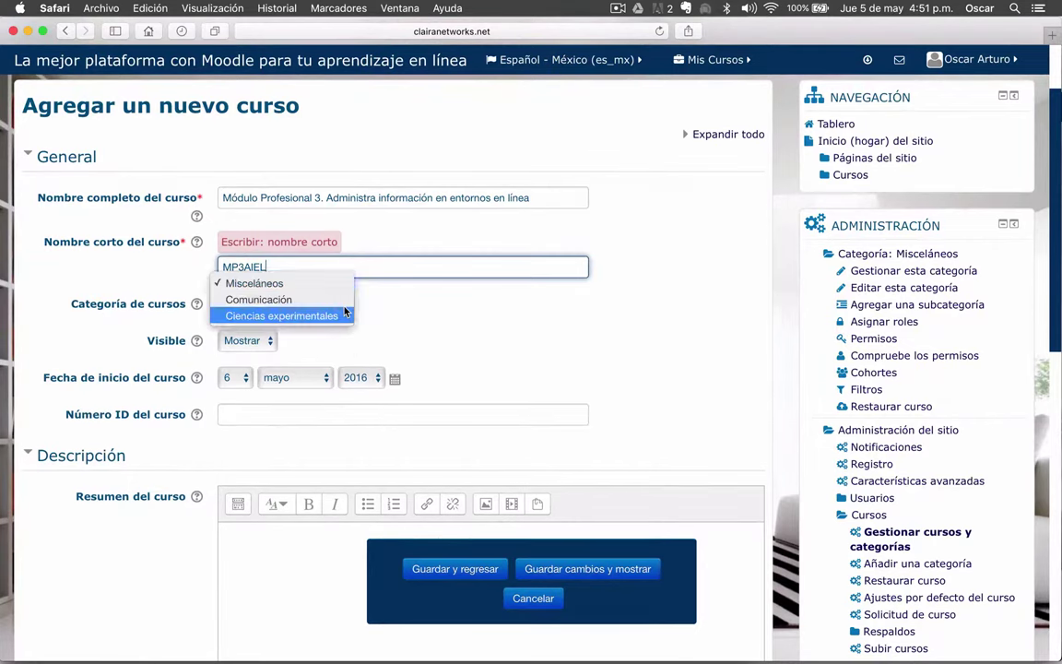
pyautogui.click(285, 300)
pyautogui.scroll(-2, 559, 331)
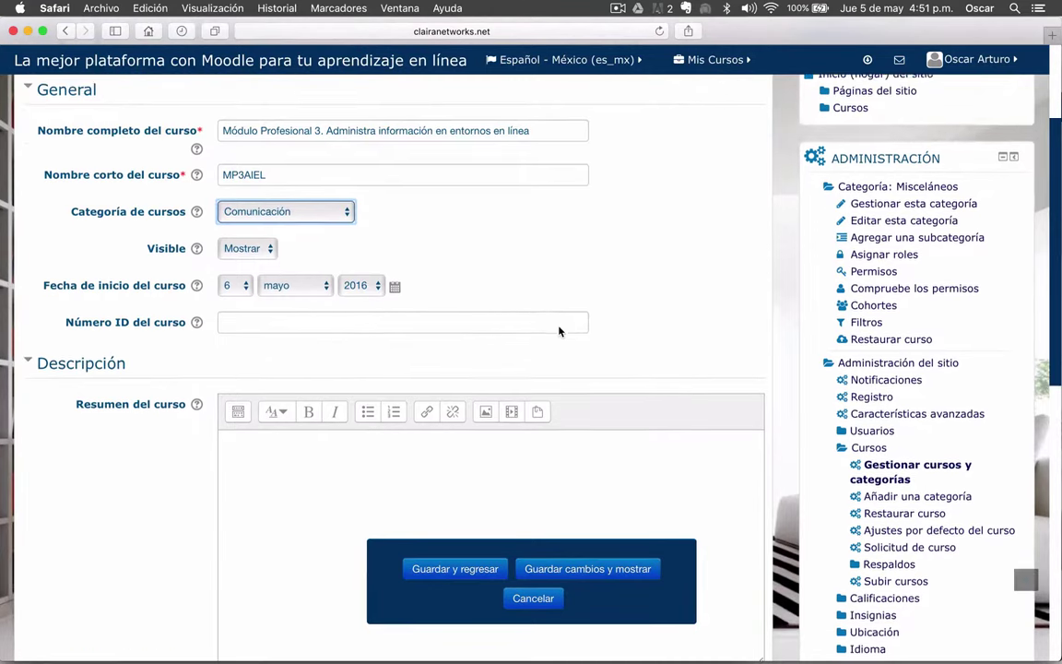
# - Set the course start date to 5 mayo 2016 and show its calendar
pyautogui.scroll(-2, 559, 331)
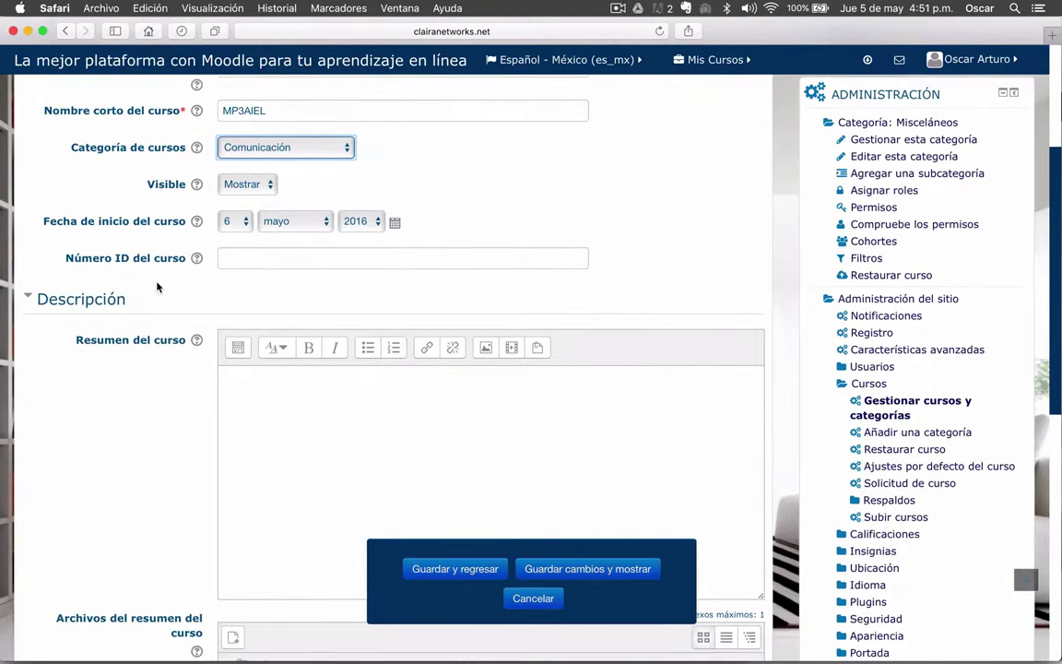
pyautogui.click(245, 221)
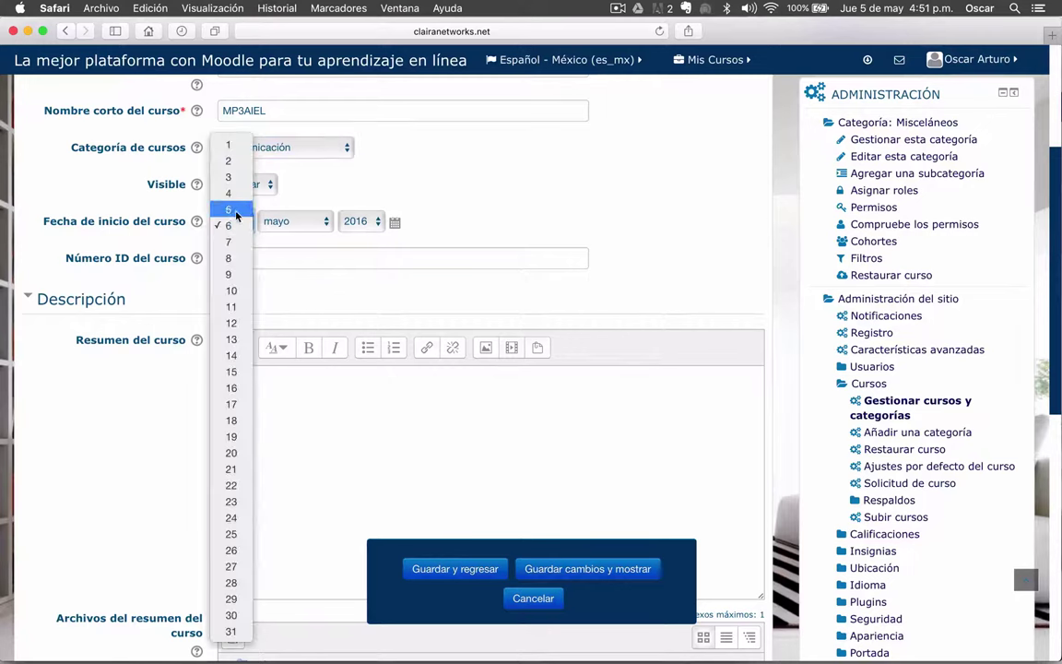
pyautogui.click(237, 212)
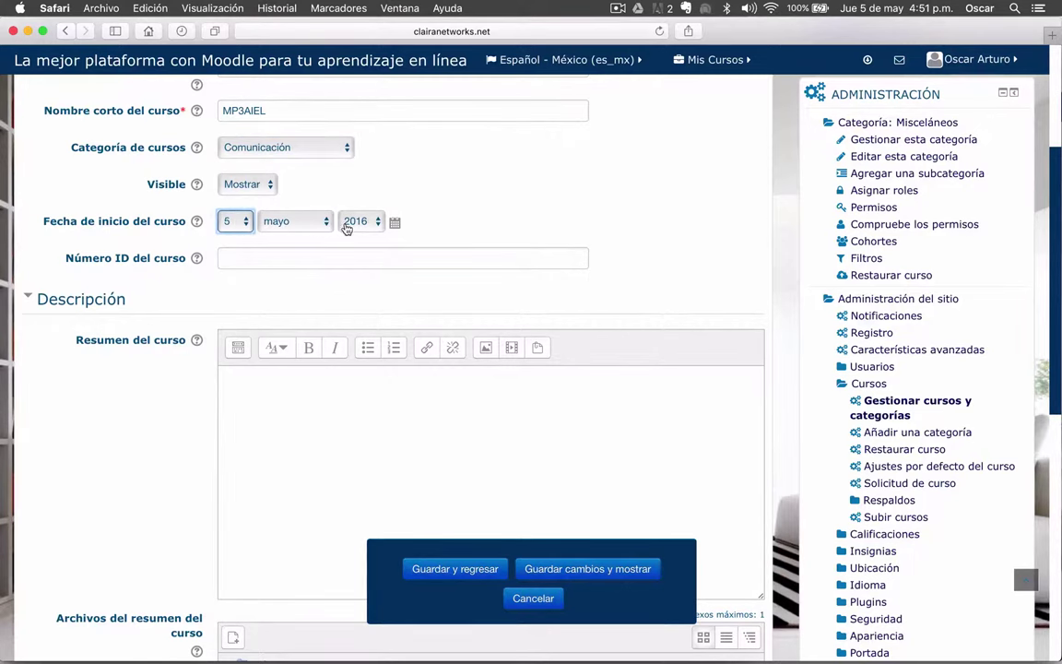
pyautogui.click(395, 224)
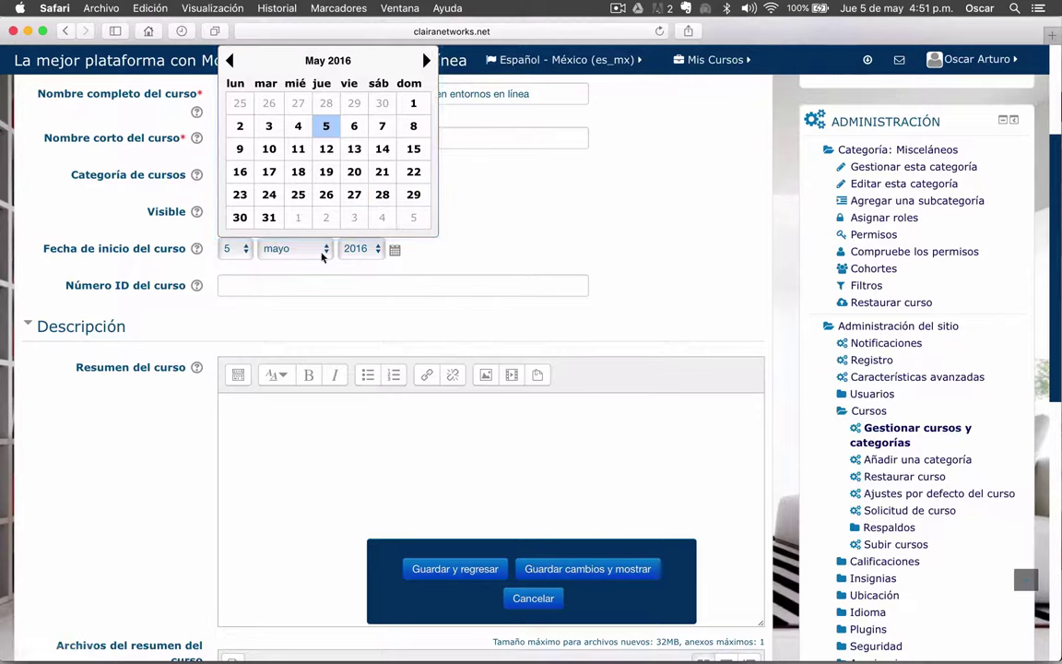
# - Consult the help for the course ID number and enter MP3 as the ID
pyautogui.click(247, 281)
pyautogui.scroll(-1, 116, 268)
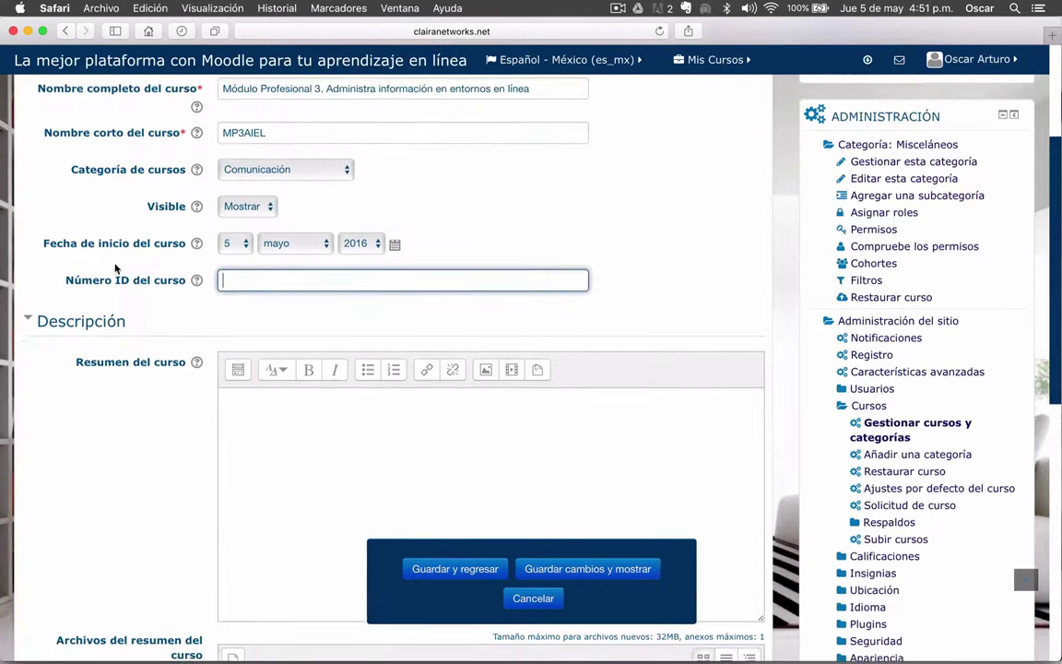
pyautogui.scroll(-2, 129, 267)
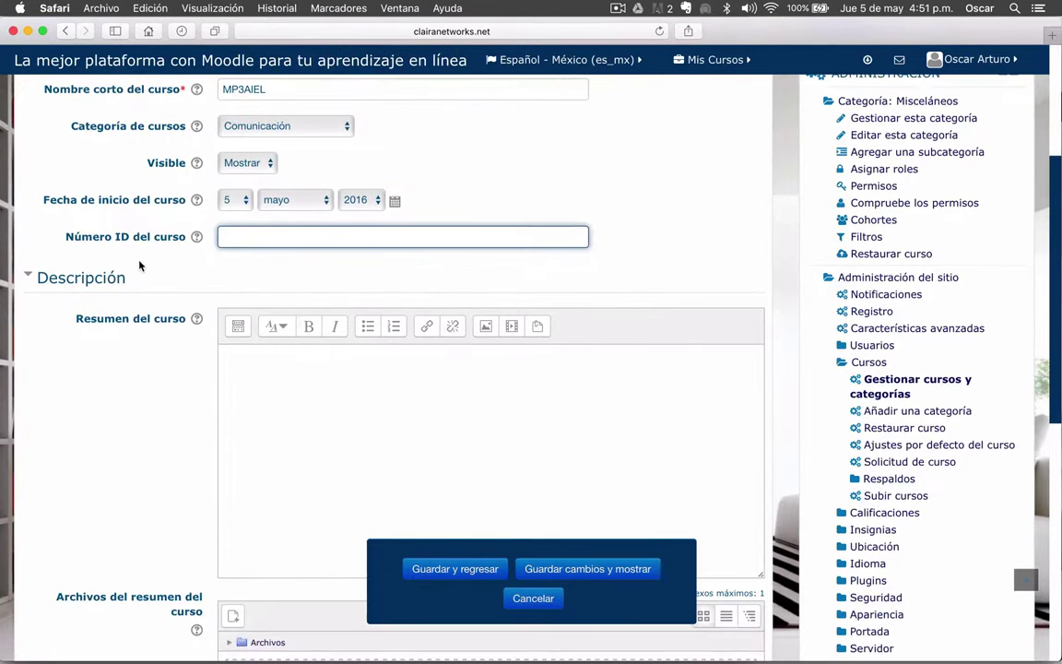
pyautogui.click(197, 237)
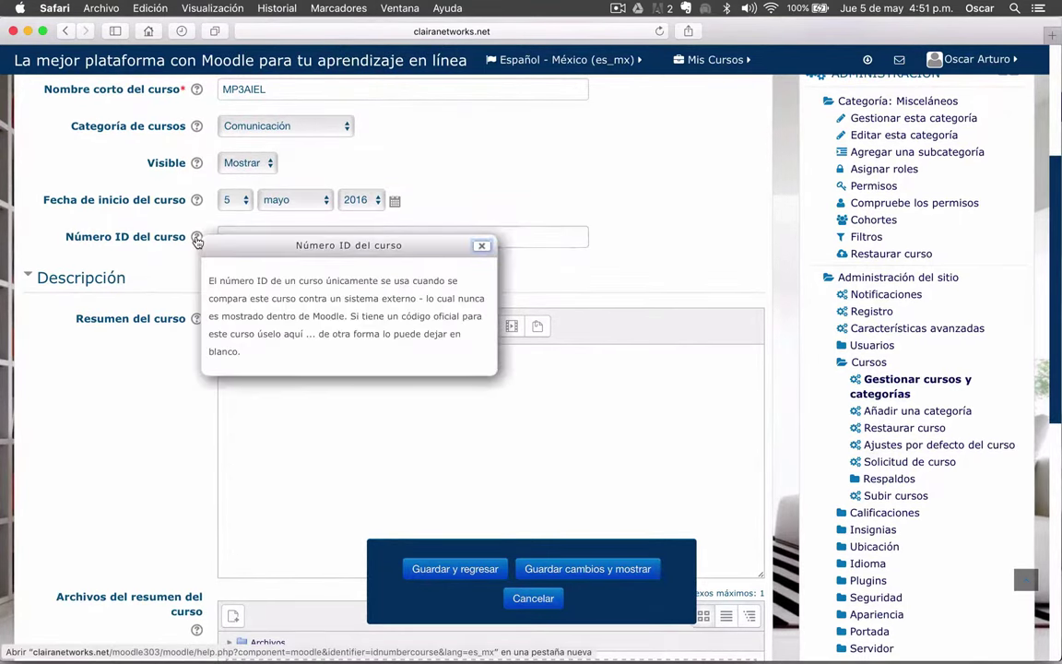
pyautogui.click(142, 316)
pyautogui.scroll(-3, 143, 317)
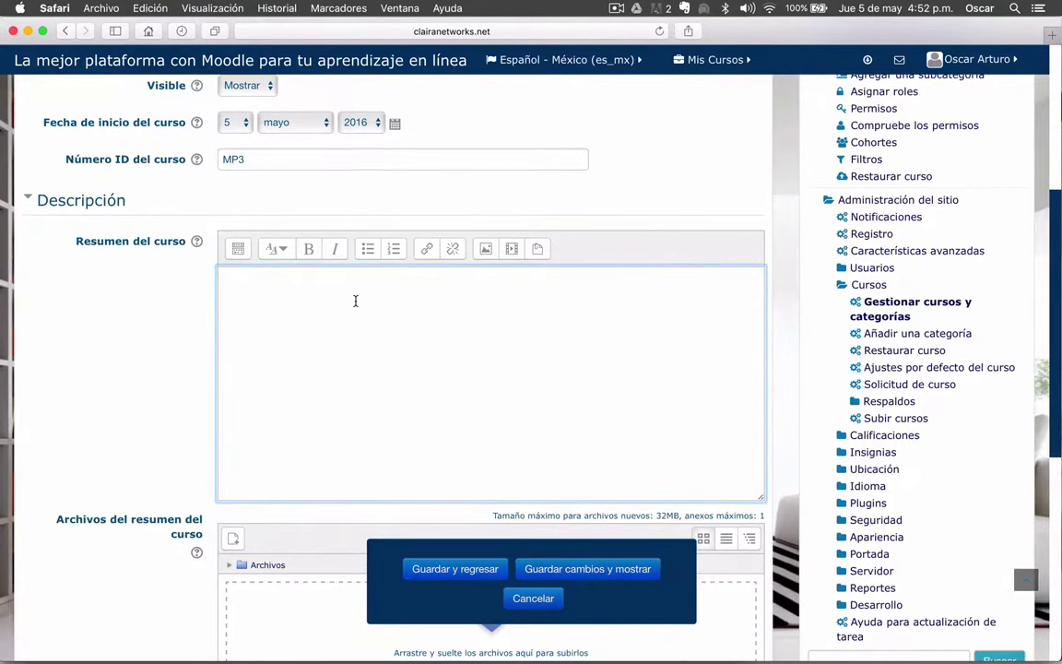
pyautogui.moveTo(406, 645)
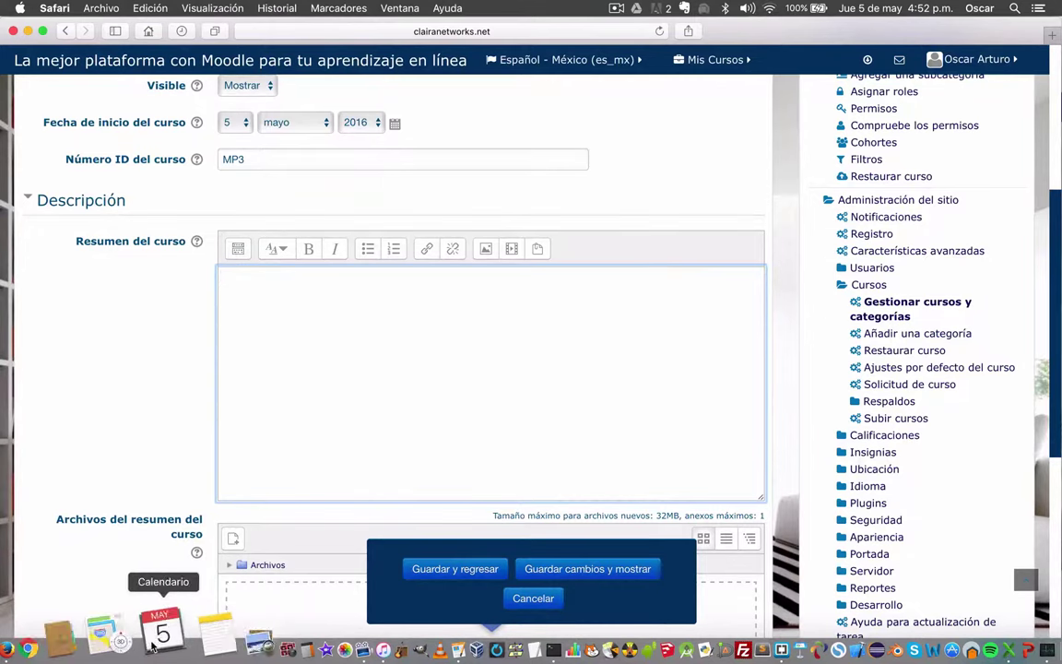
pyautogui.click(180, 636)
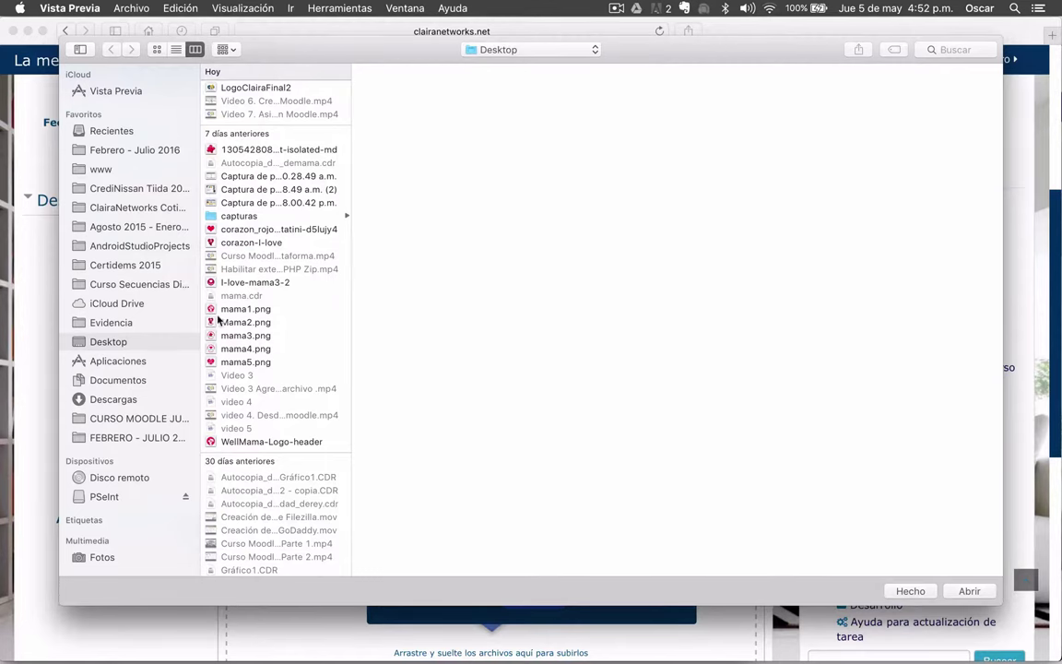
pyautogui.scroll(-10, 337, 403)
pyautogui.scroll(12, 337, 403)
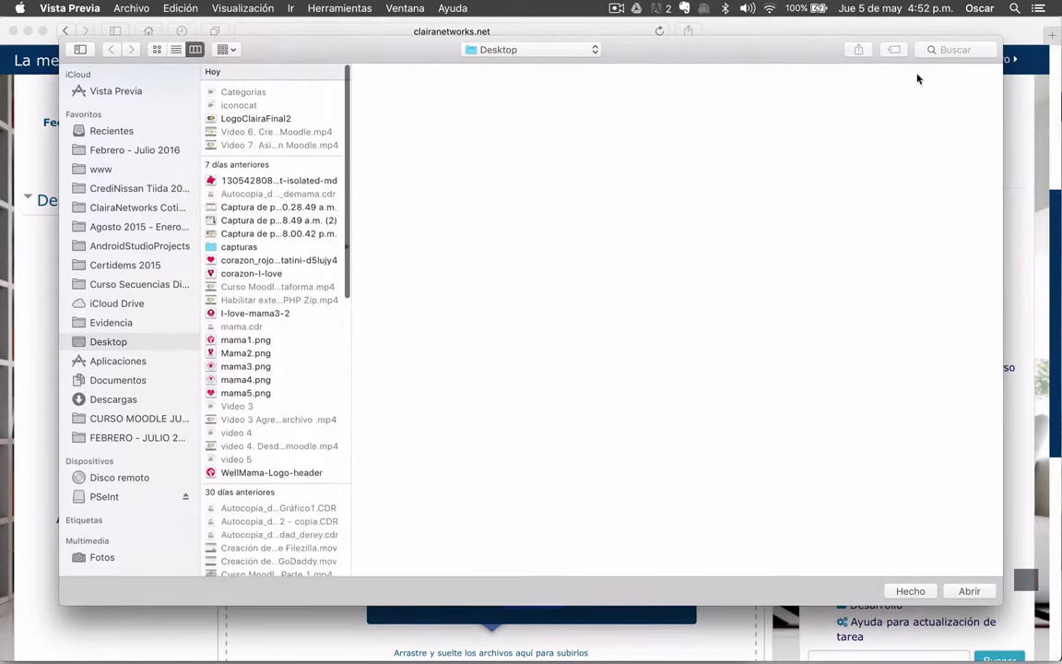
pyautogui.click(950, 50)
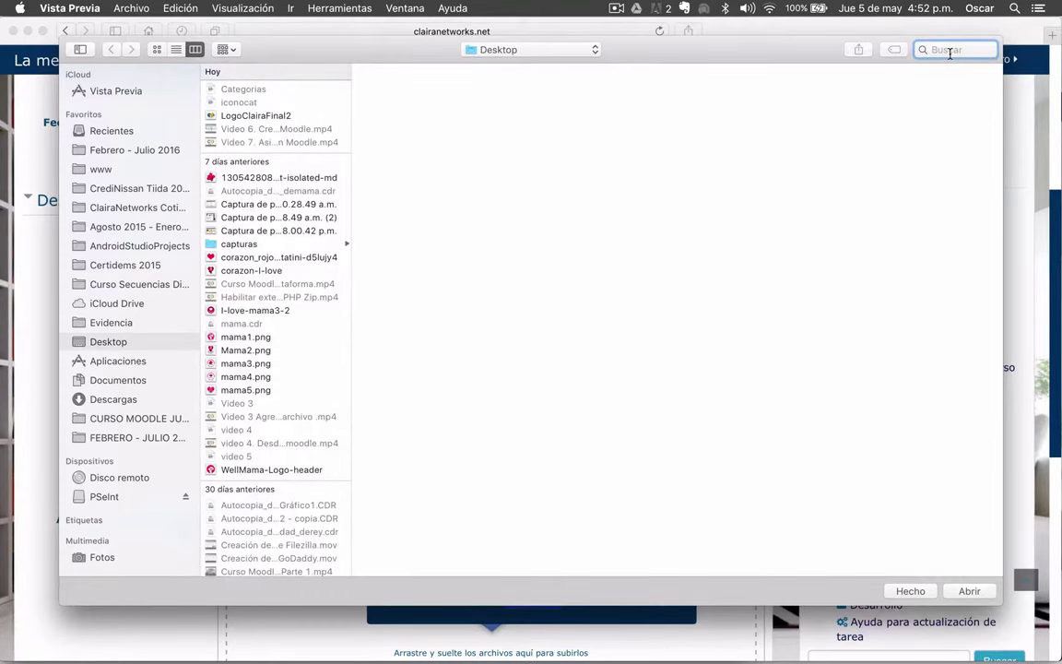
pyautogui.write('info')
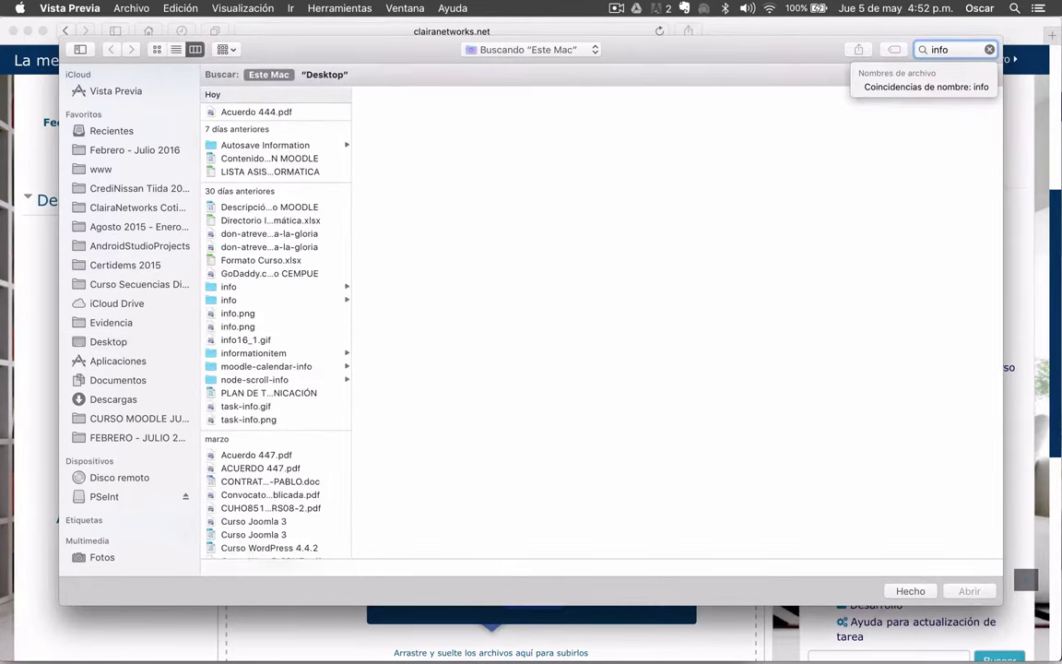
pyautogui.write('rmatica')
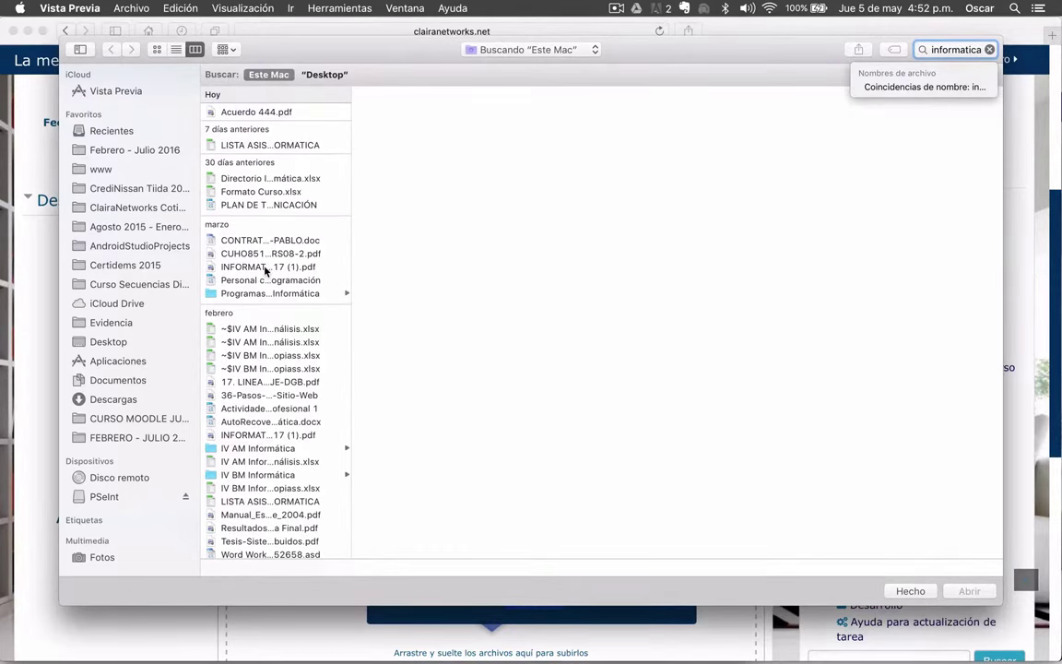
pyautogui.doubleClick(264, 267)
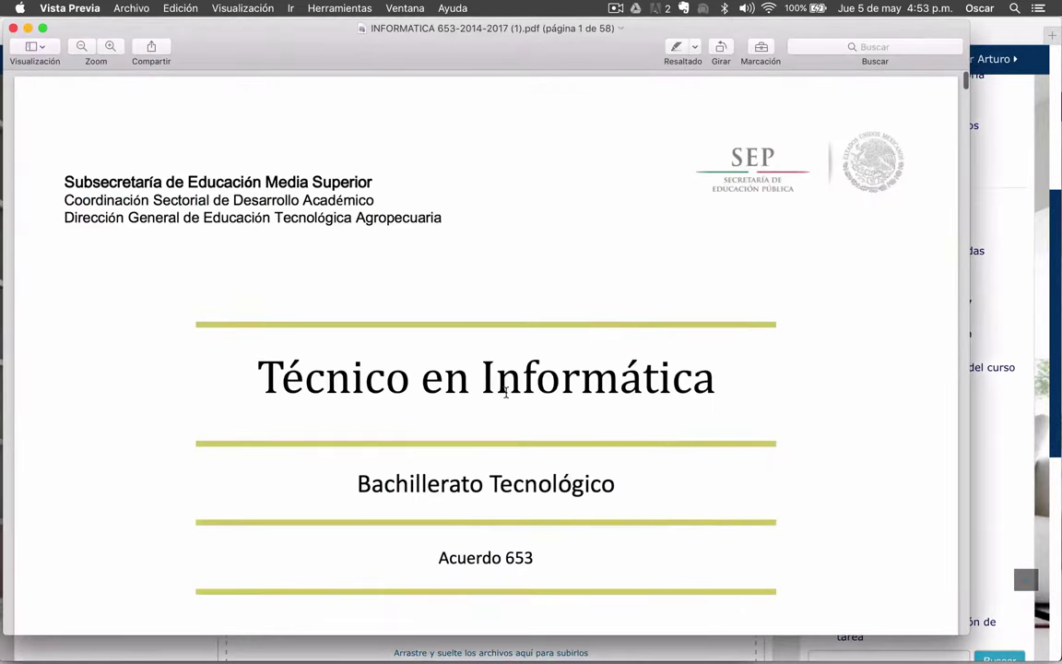
# - Find the page of the Técnico en Informática PDF that lists Módulo III and its submodules
pyautogui.scroll(-4, 505, 393)
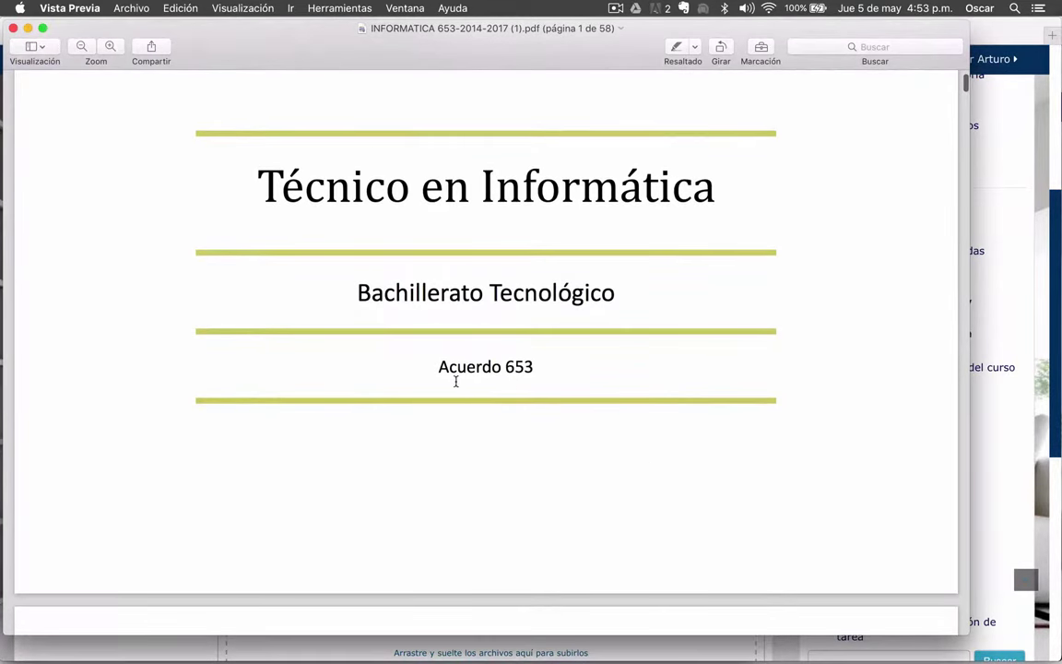
pyautogui.scroll(-15, 410, 370)
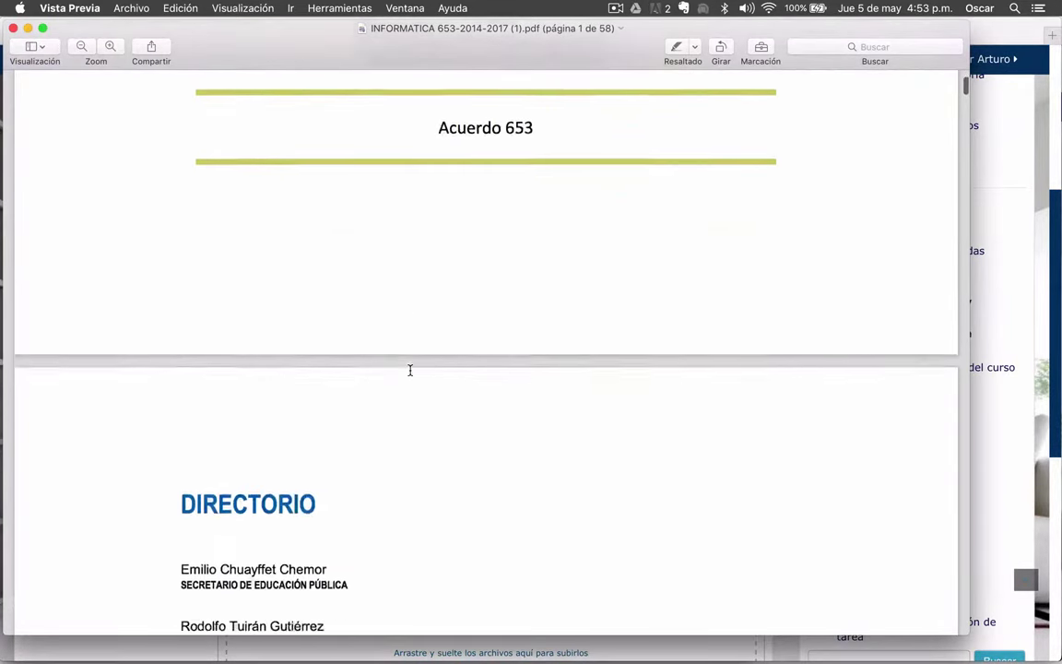
pyautogui.scroll(-20, 411, 370)
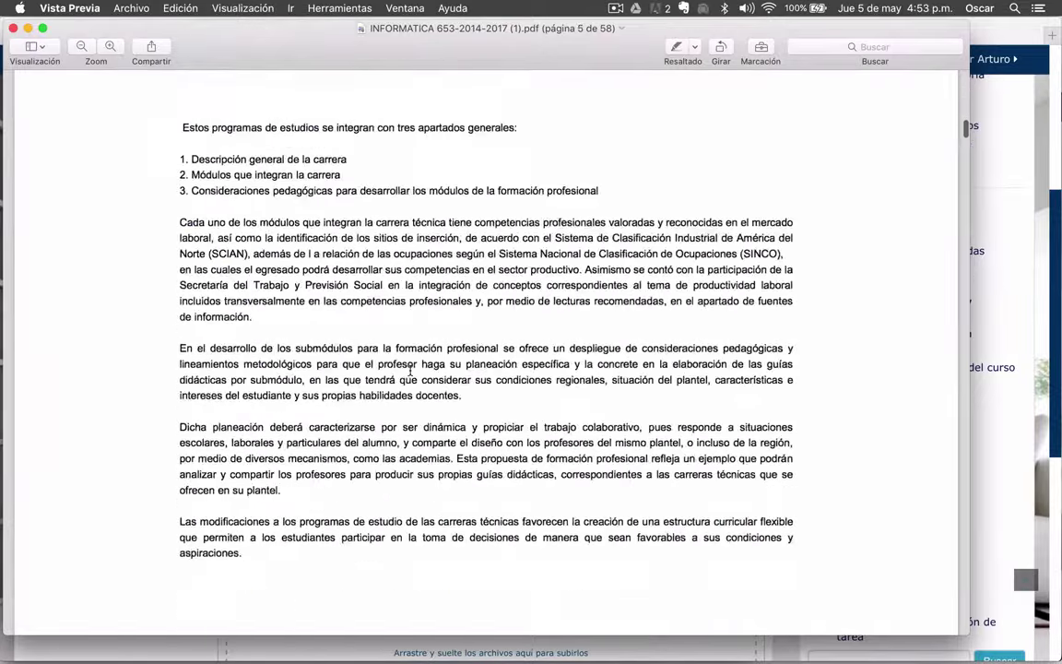
pyautogui.scroll(-20, 411, 370)
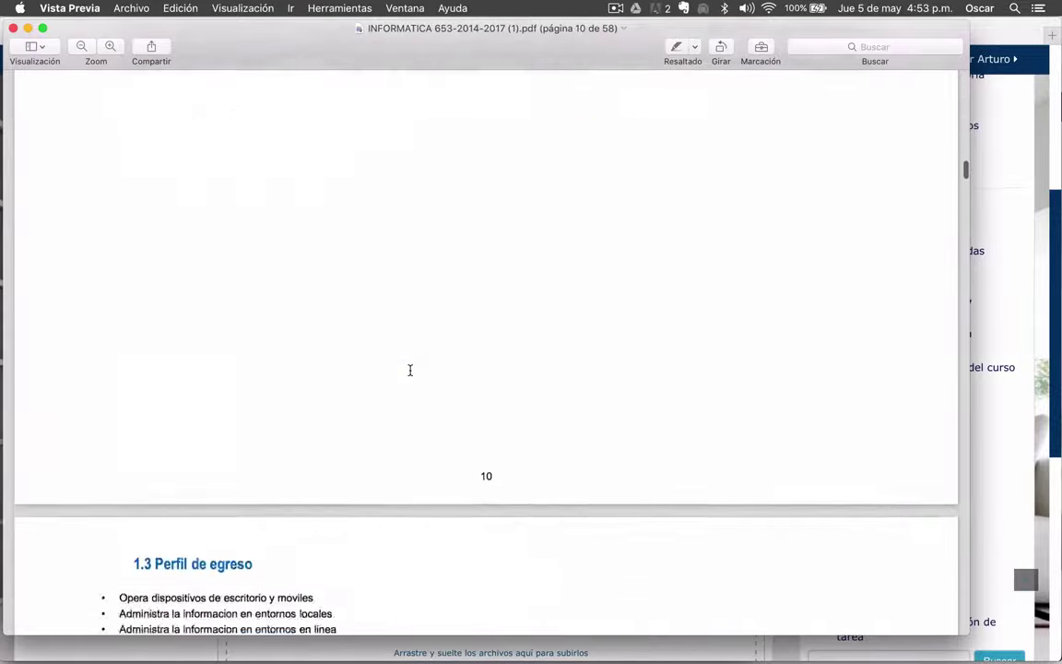
pyautogui.scroll(2, 411, 370)
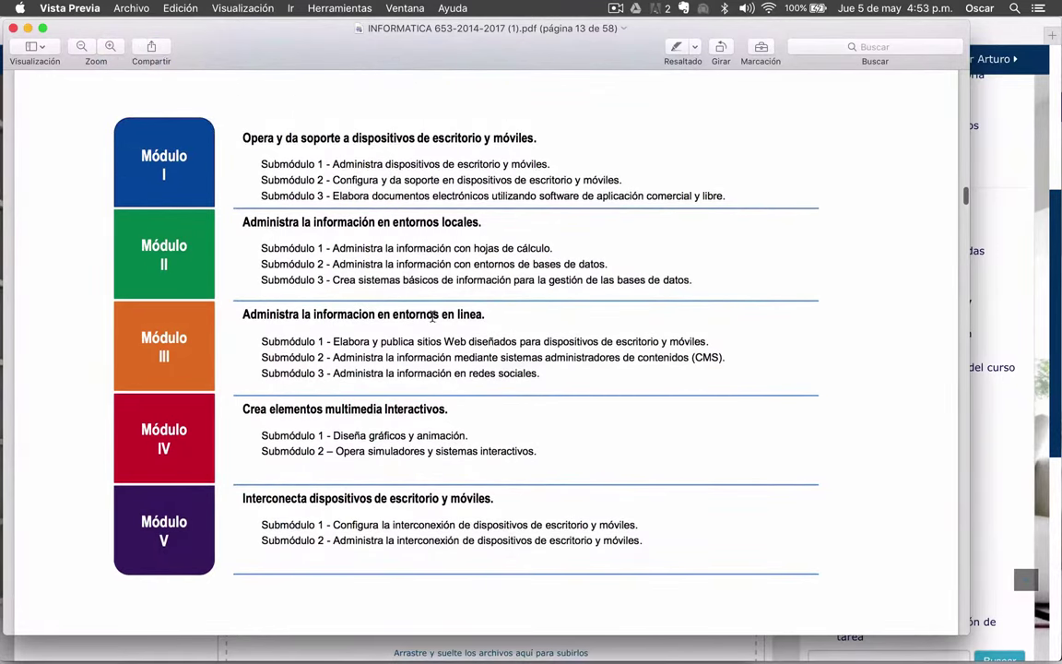
# - Look through the PDF for the pages that cover the contents and evaluation of Módulo III
pyautogui.scroll(-15, 581, 328)
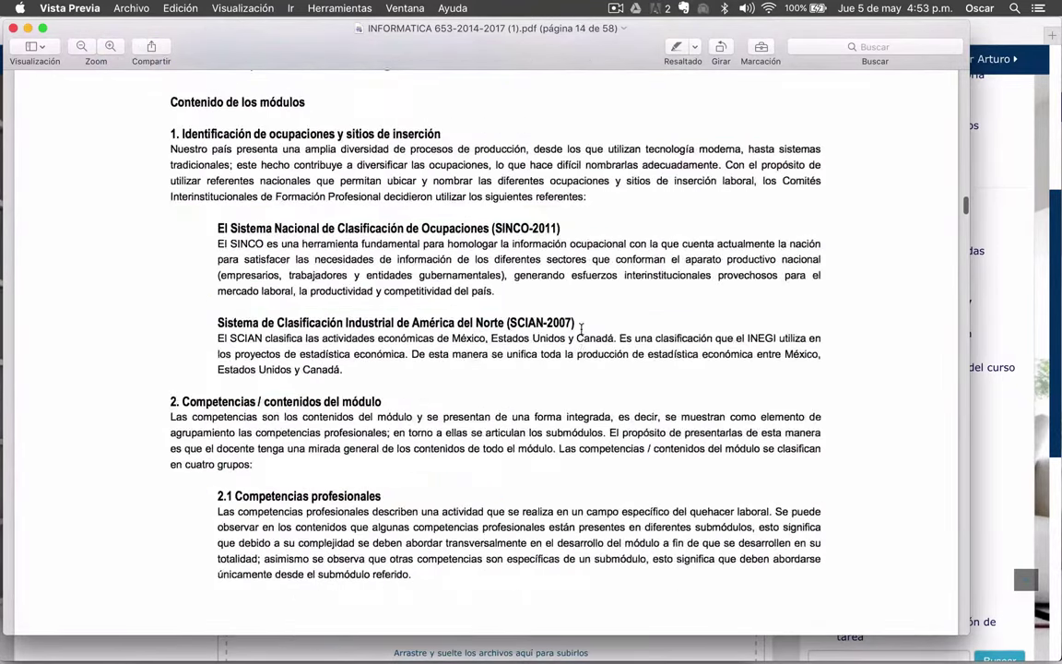
pyautogui.scroll(2, 581, 328)
pyautogui.scroll(3, 581, 328)
pyautogui.scroll(-20, 581, 328)
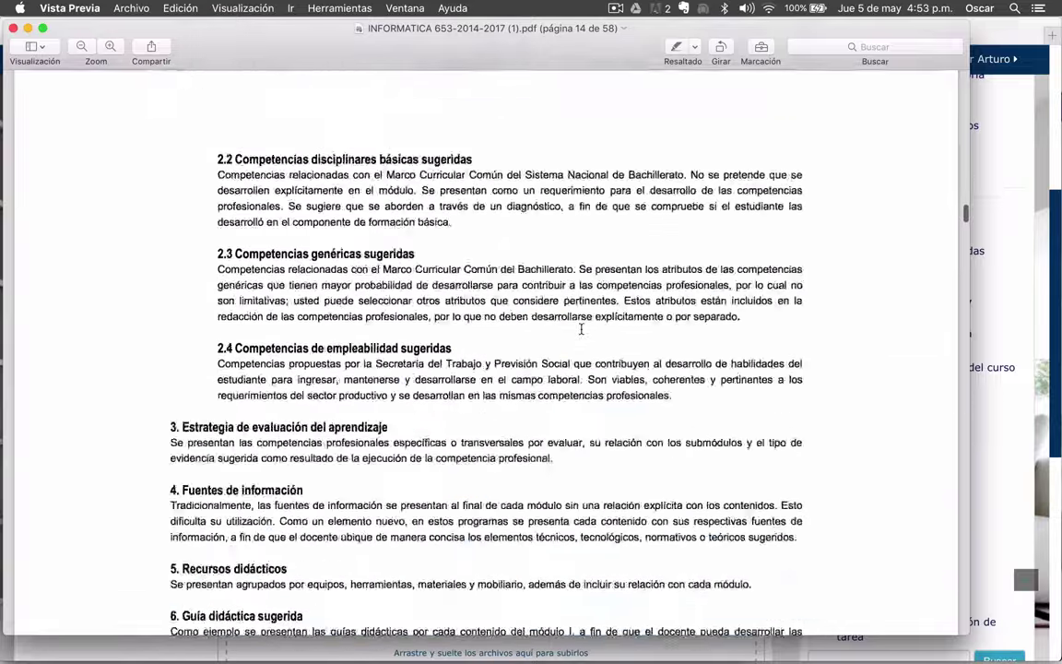
pyautogui.scroll(-20, 580, 328)
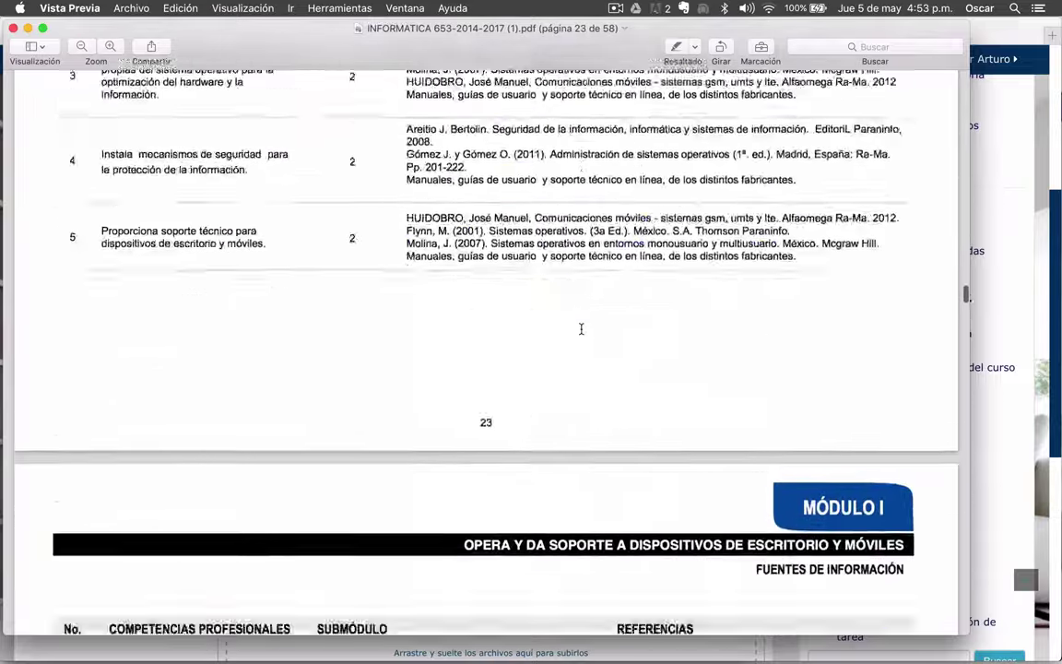
pyautogui.scroll(-20, 580, 330)
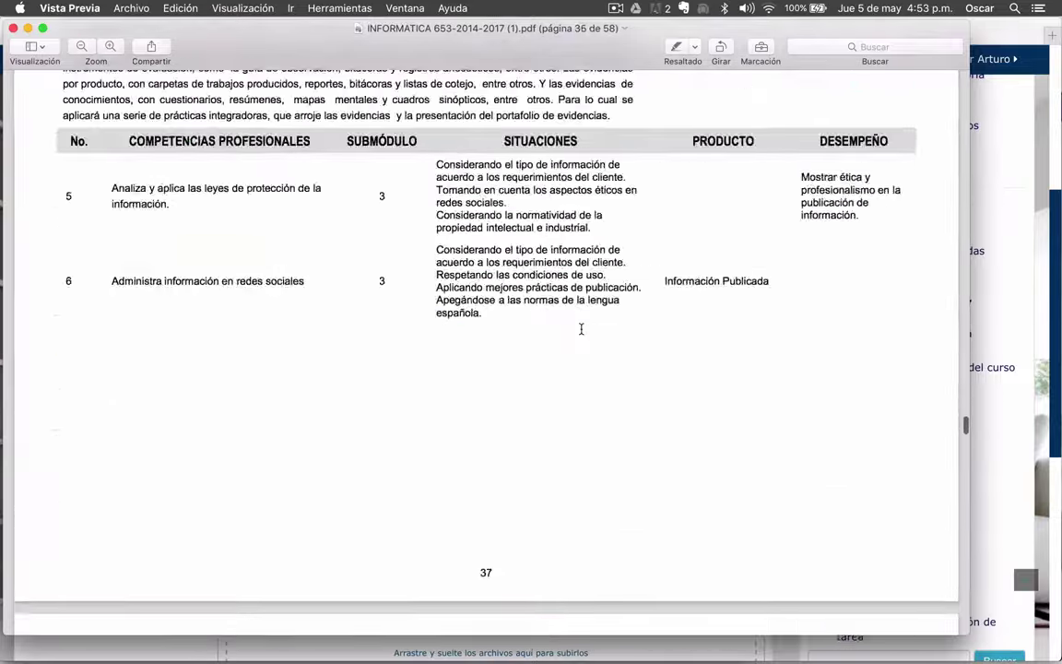
pyautogui.scroll(10, 580, 329)
pyautogui.hotkey('ctrl', 'Up')
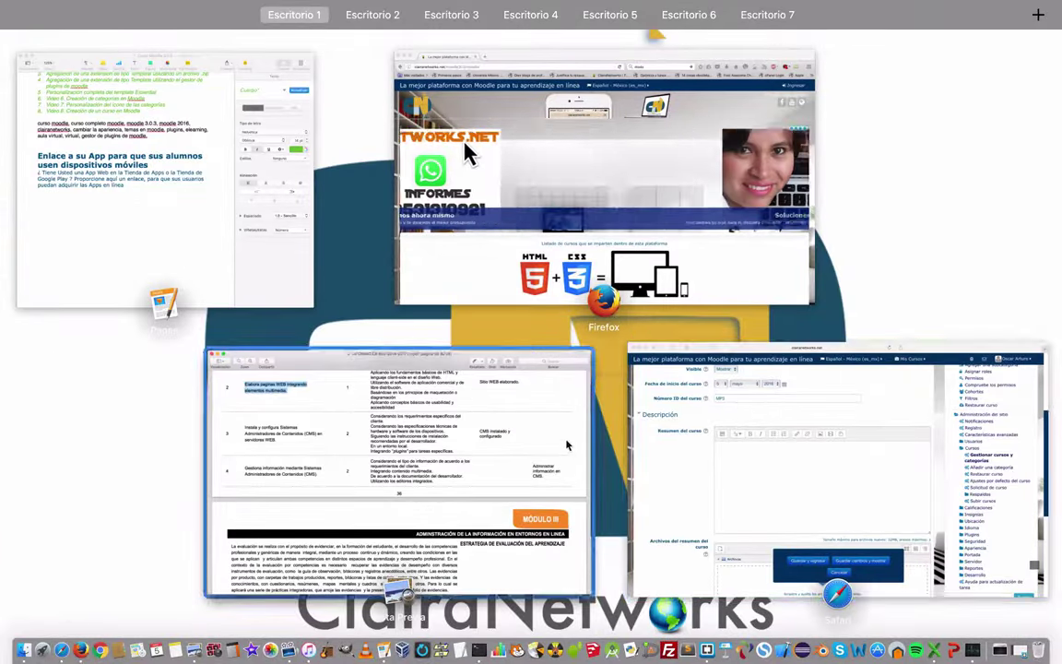
pyautogui.click(375, 454)
pyautogui.scroll(3, 310, 507)
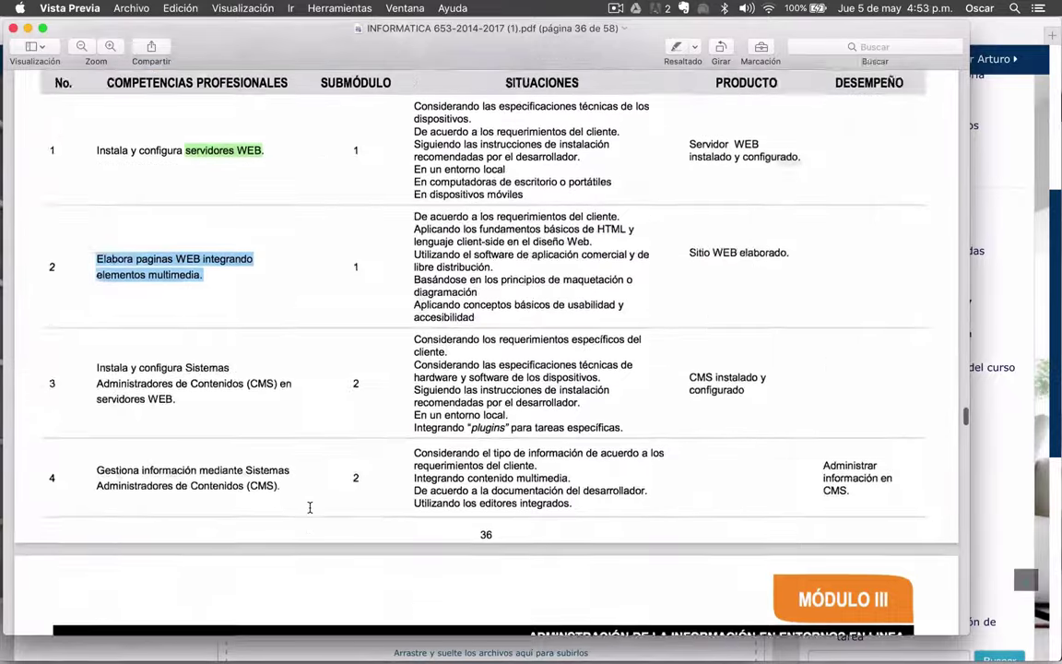
# - Copy the introductory sentence and three outcomes under Resultado de Aprendizaje of Módulo III in the PDF
pyautogui.scroll(-8, 310, 508)
pyautogui.scroll(10, 310, 507)
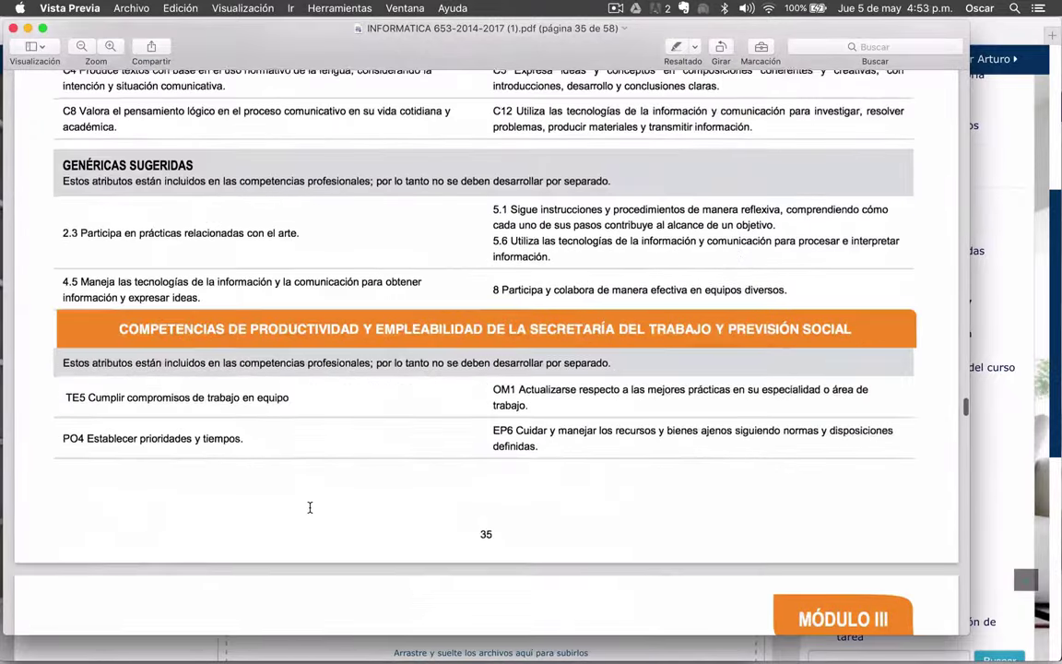
pyautogui.scroll(10, 309, 507)
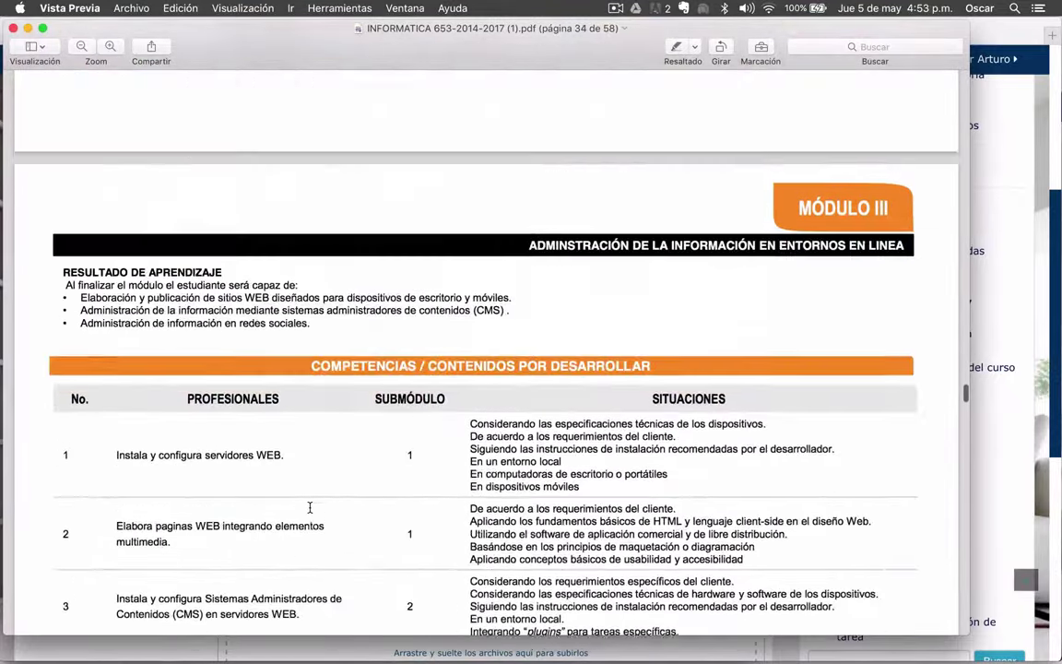
pyautogui.scroll(8, 309, 508)
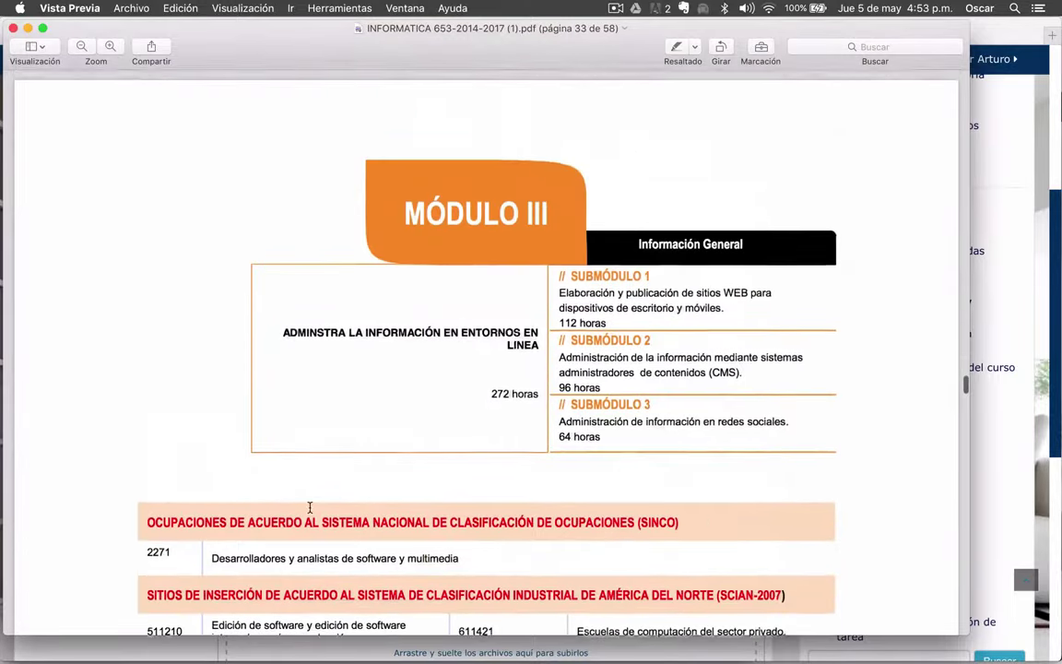
pyautogui.scroll(-5, 310, 507)
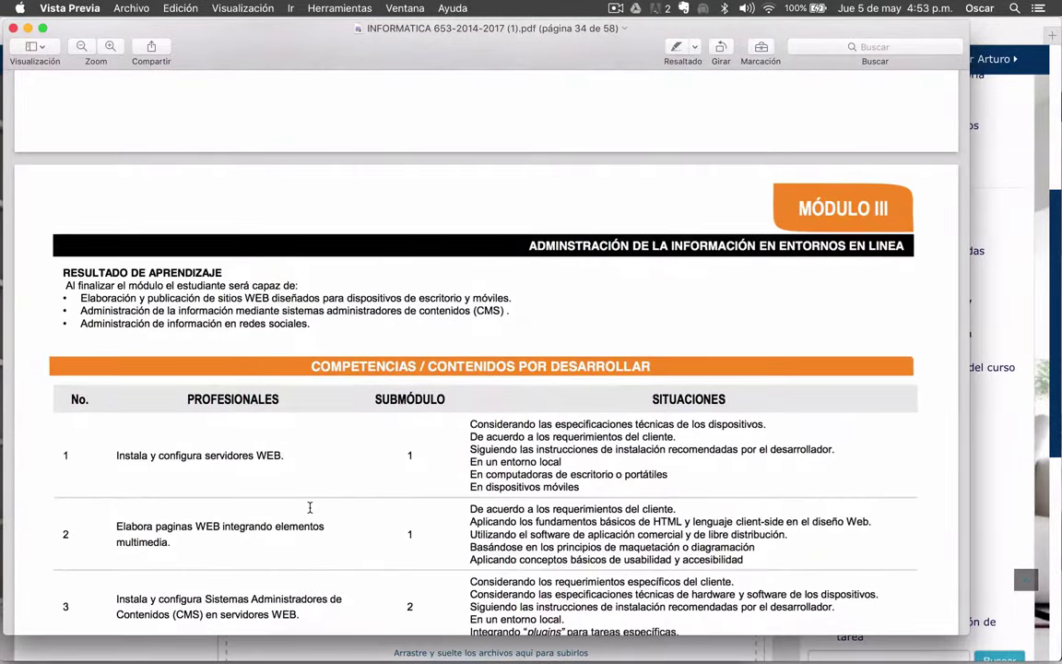
pyautogui.scroll(-1, 345, 325)
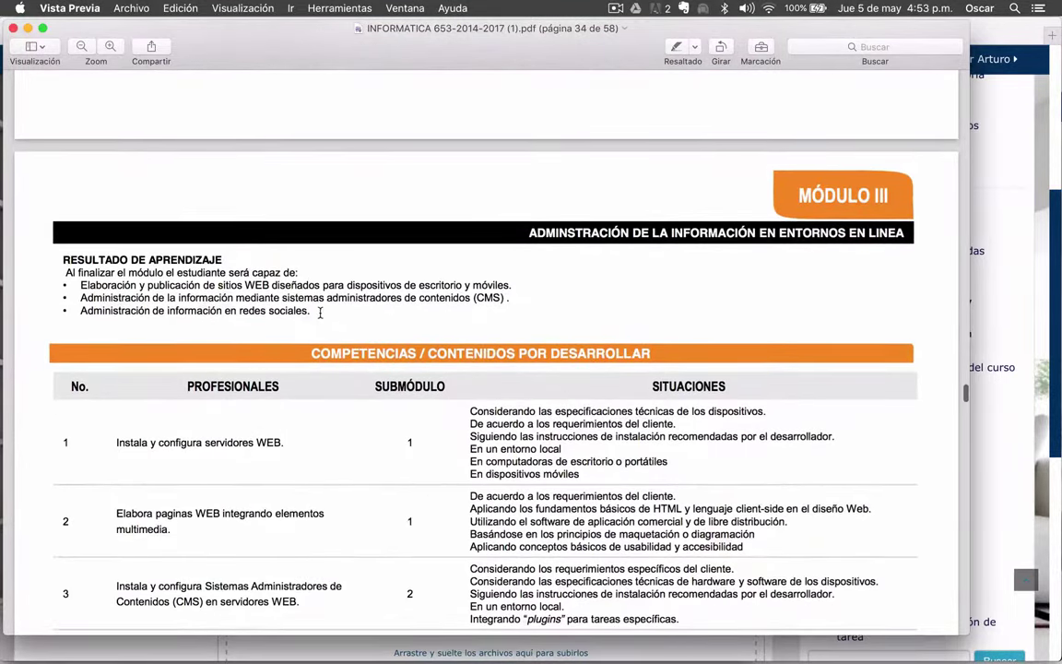
pyautogui.moveTo(321, 308); pyautogui.dragTo(50, 276)
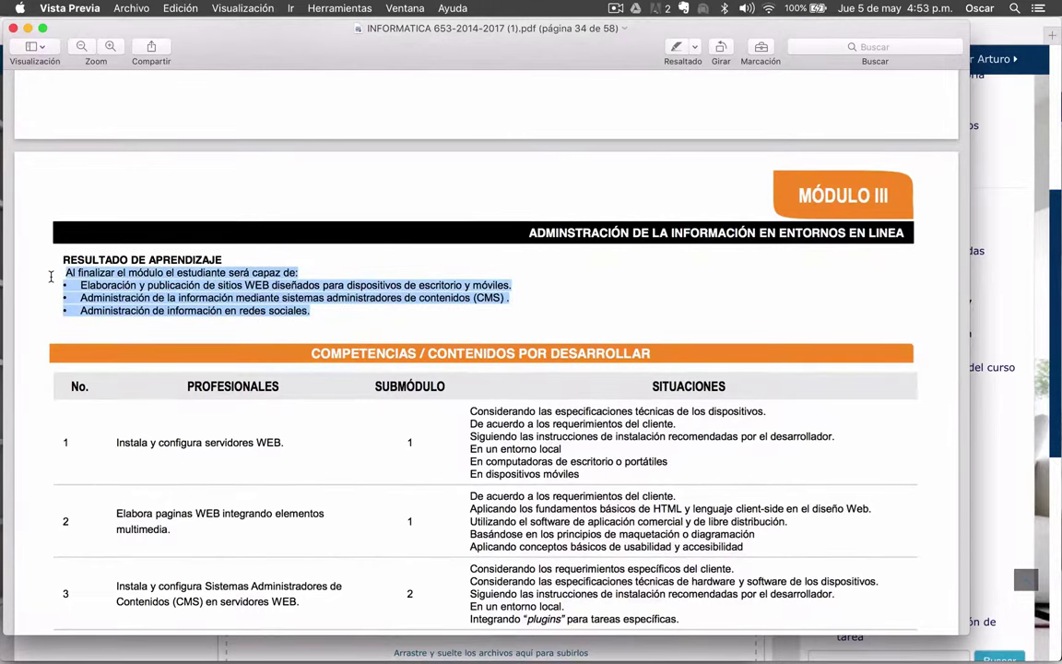
pyautogui.click(177, 277)
# - Switch to Safari and try pasting the copied outcomes into the course summary, normally and with matching style, removing each attempt
pyautogui.hotkey('ctrl', 'Up')
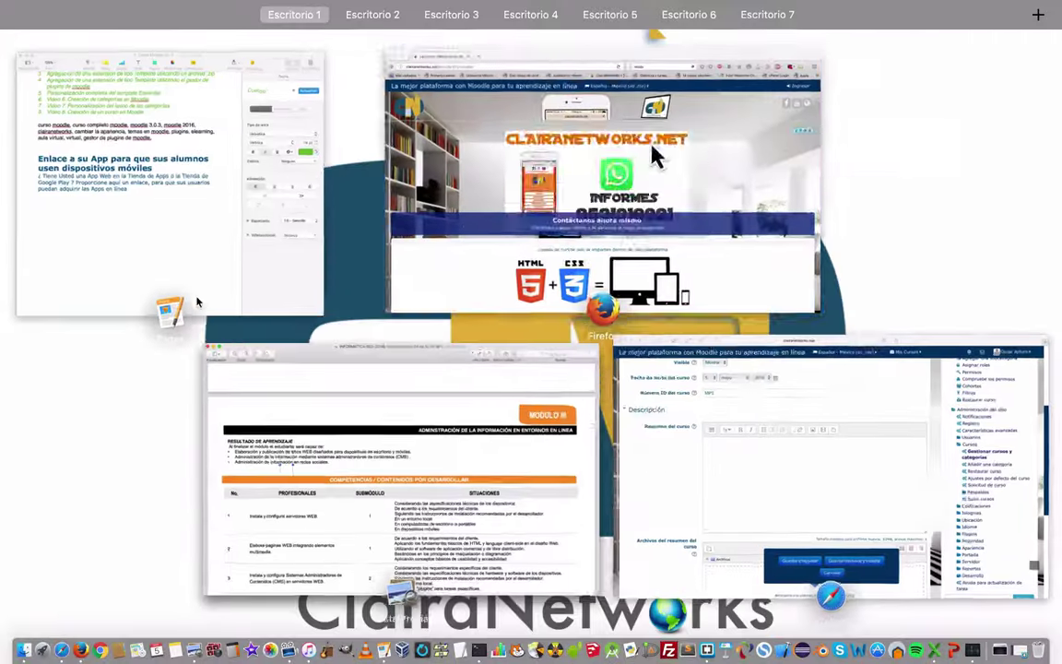
pyautogui.click(777, 451)
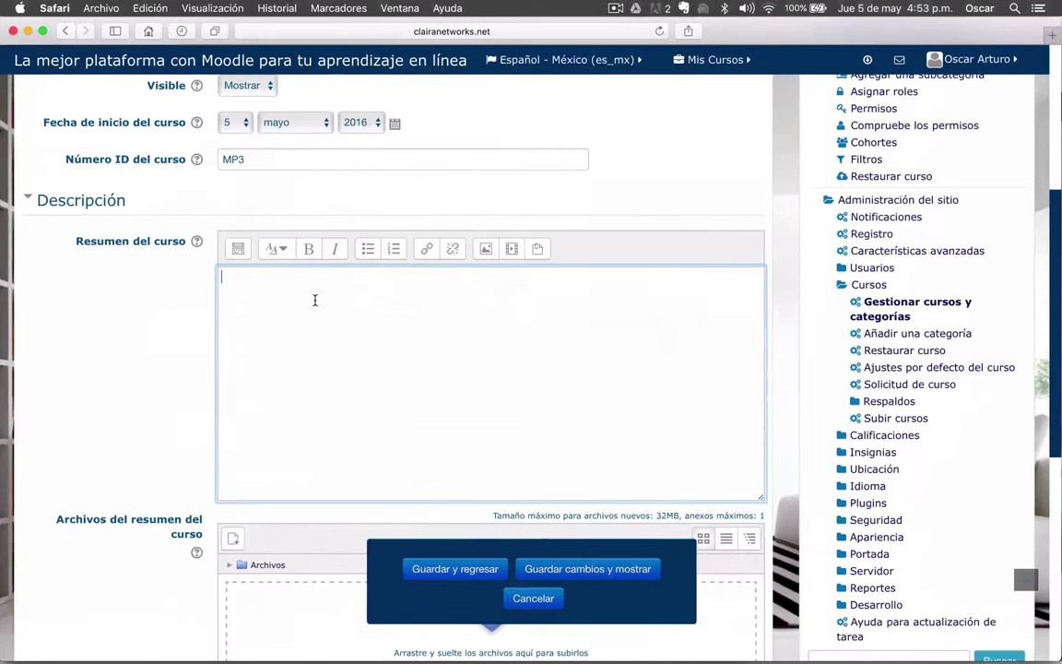
pyautogui.write('Presentación de PowerPoint Al finalizar el módulo el estudiante será capaz de: Elaboración y publicación de sitios WEB diseñados para dispositivos de escritorio y móviles Administración de la información mediante sistemas administradores de contenidos (CMS) Administración de información en redes sociales.')
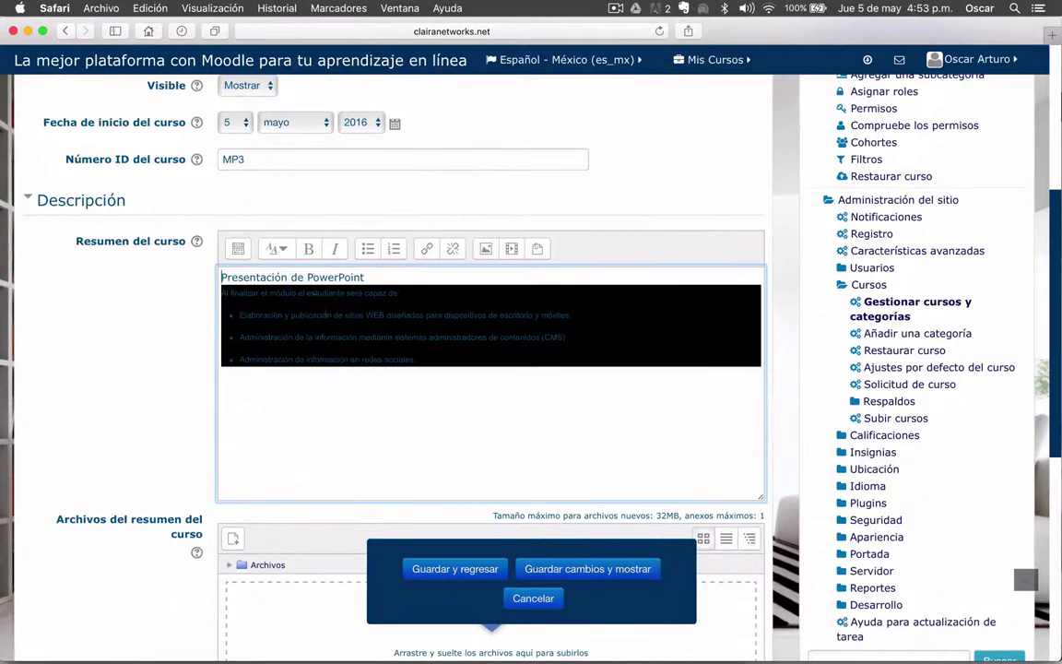
pyautogui.press('super+a')
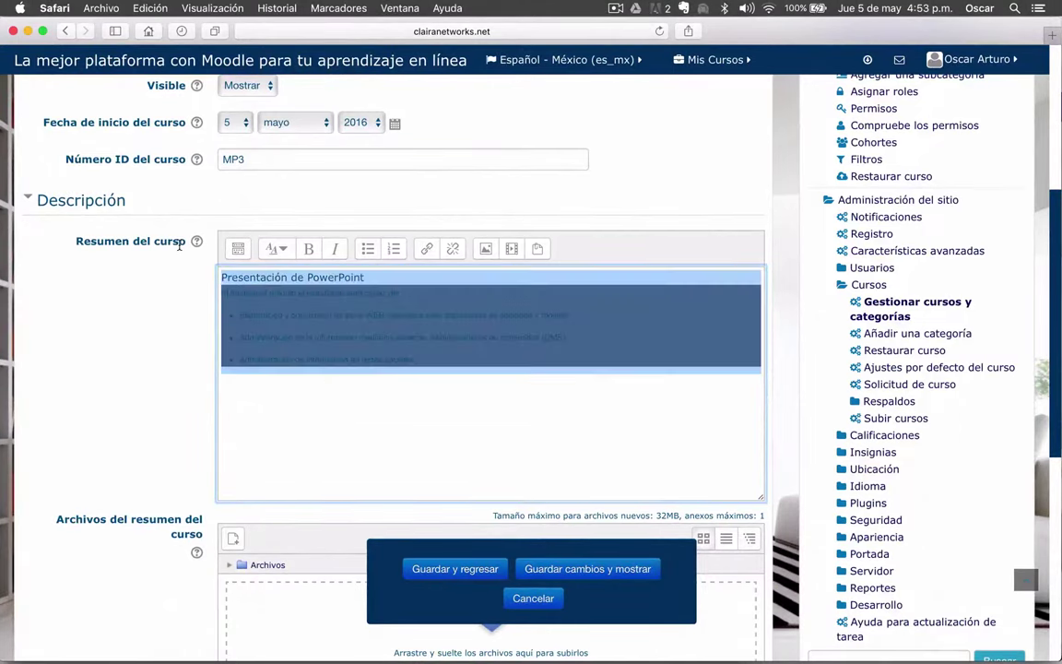
pyautogui.press('BackSpace')
pyautogui.click(149, 7)
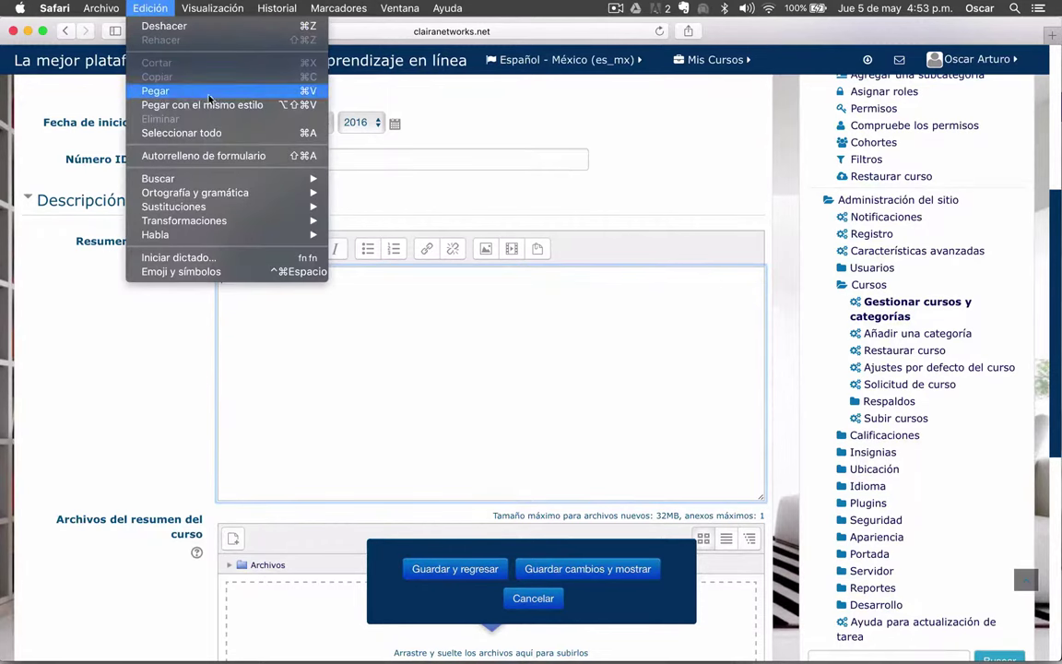
pyautogui.click(185, 104)
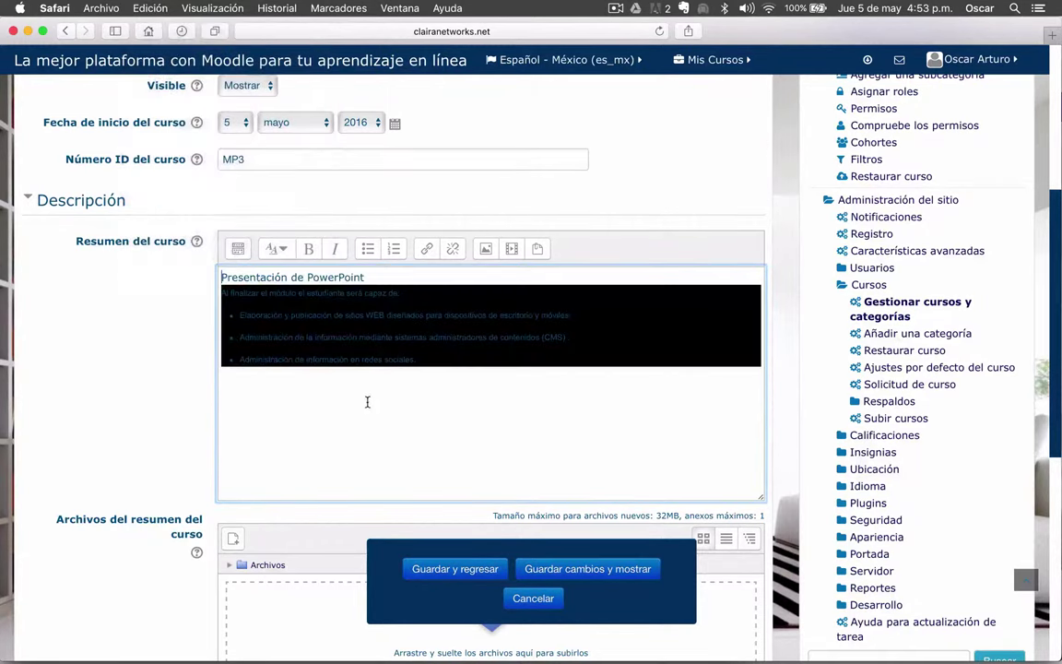
pyautogui.press('super+z')
pyautogui.click(150, 8)
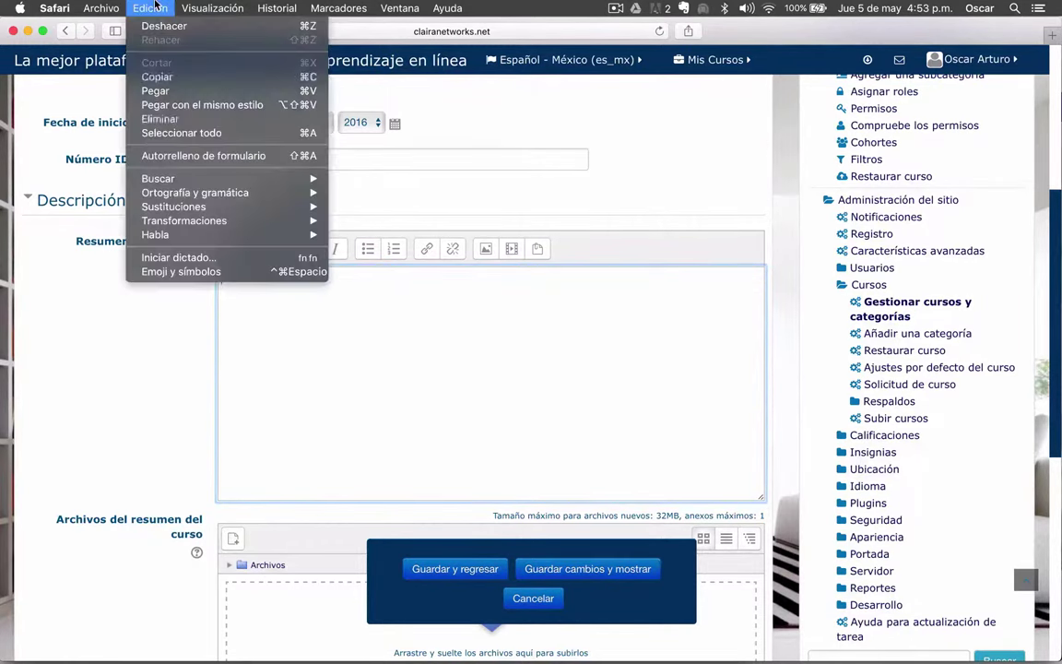
pyautogui.click(155, 90)
pyautogui.press('super+z')
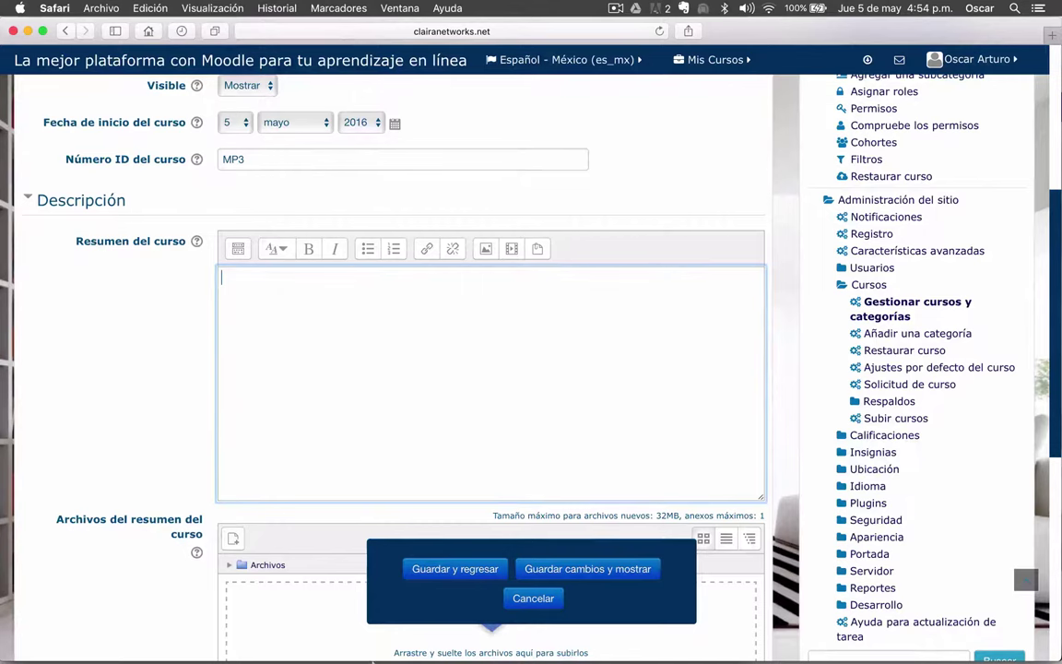
# - Switch to Word, create a blank document and paste the copied Módulo III learning outcomes into it
pyautogui.moveTo(369, 645)
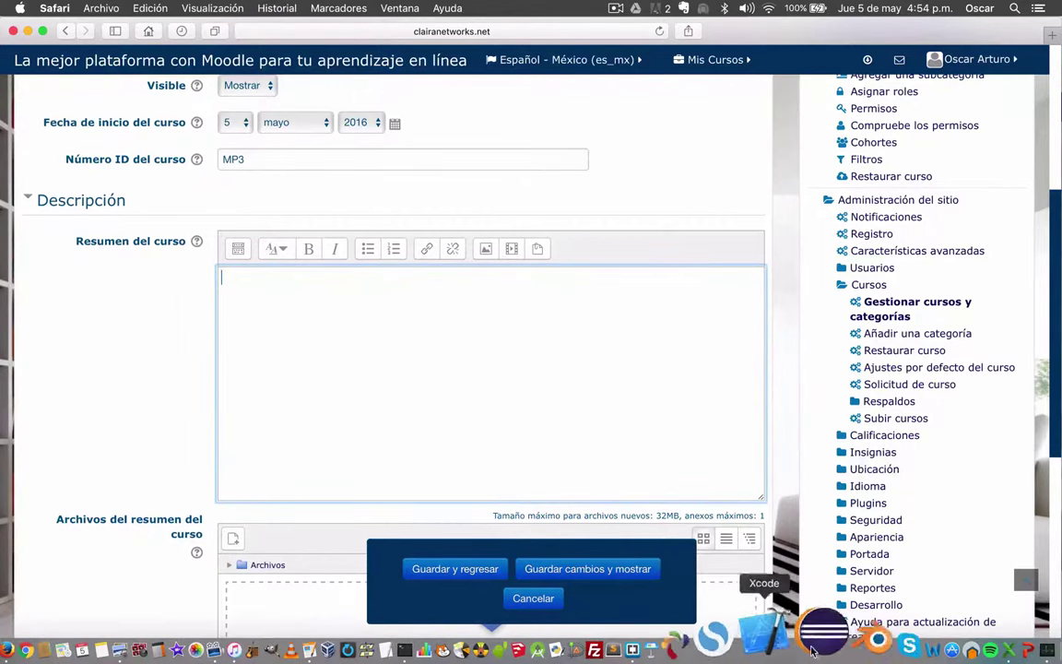
pyautogui.click(847, 639)
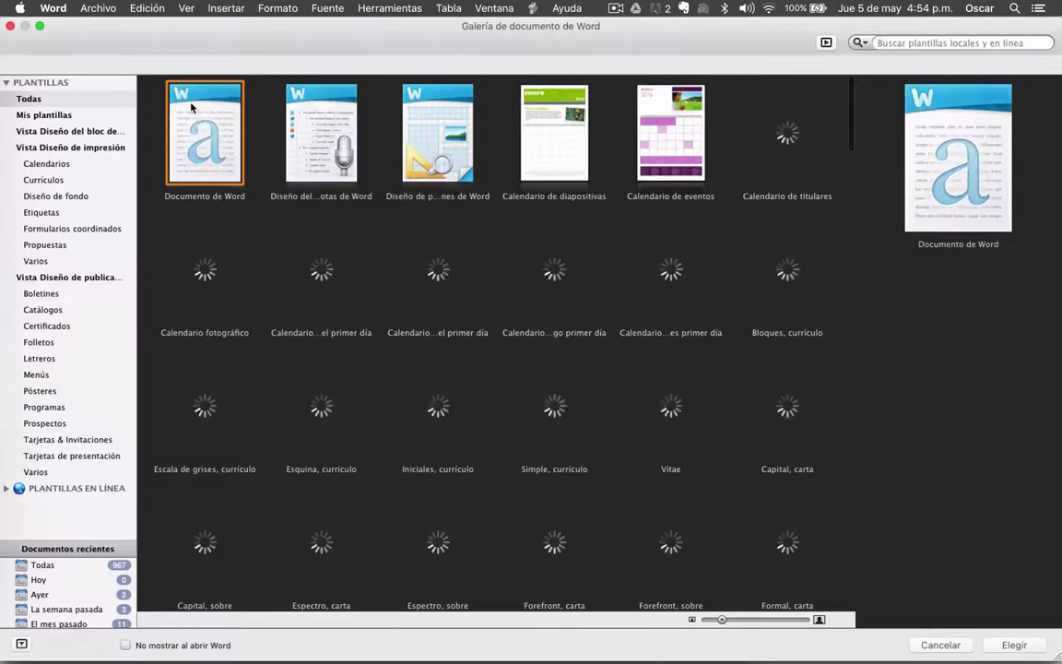
pyautogui.doubleClick(191, 108)
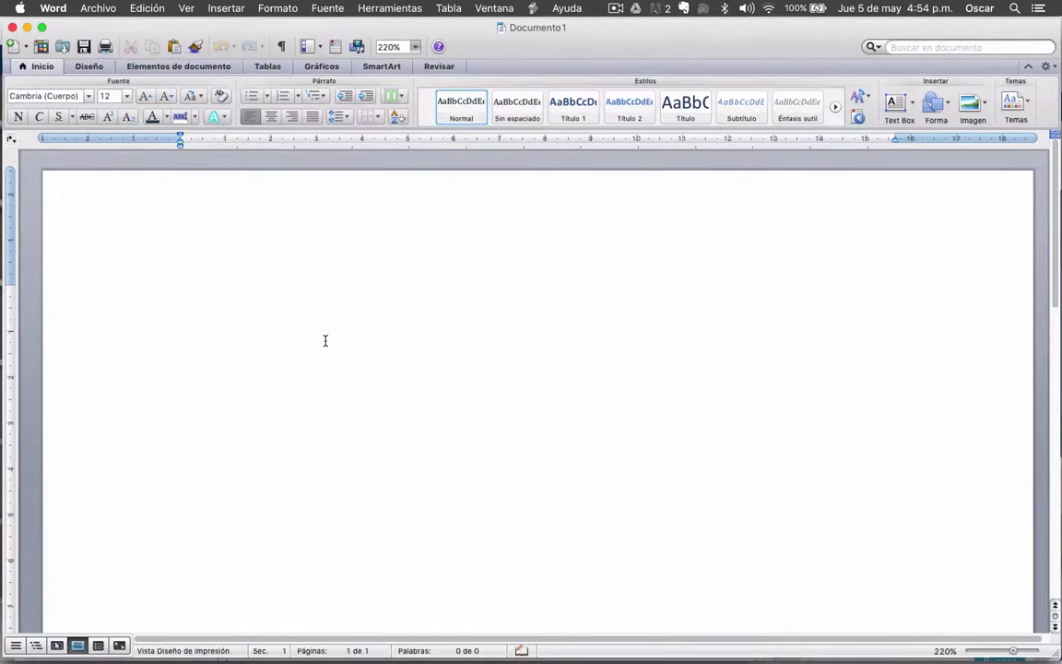
pyautogui.press('super+a')
pyautogui.write('Al finalizar el módulo el estudiante será capaz de: Elaboración y publicación de sitios WEB diseñados para dispositivos de escritorio y móviles. Administración de la información mediante sistemas administradores de contenidos (CMS) . Administración de información en redes sociales.')
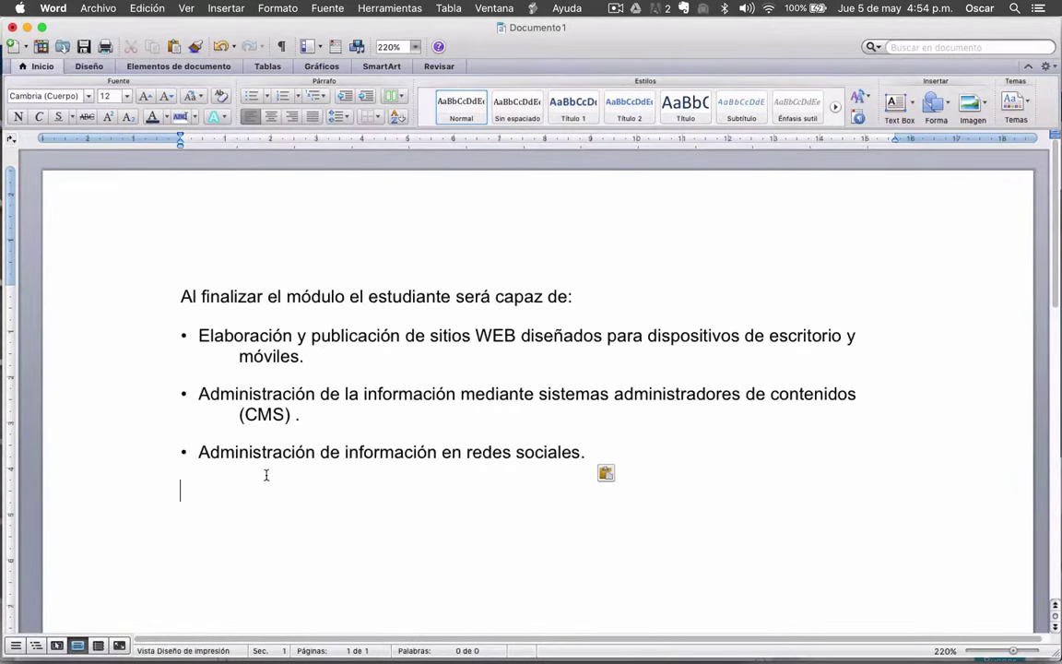
# - Clear the formatting of the entire pasted text in the Word document and copy the plain text
pyautogui.press('super+a')
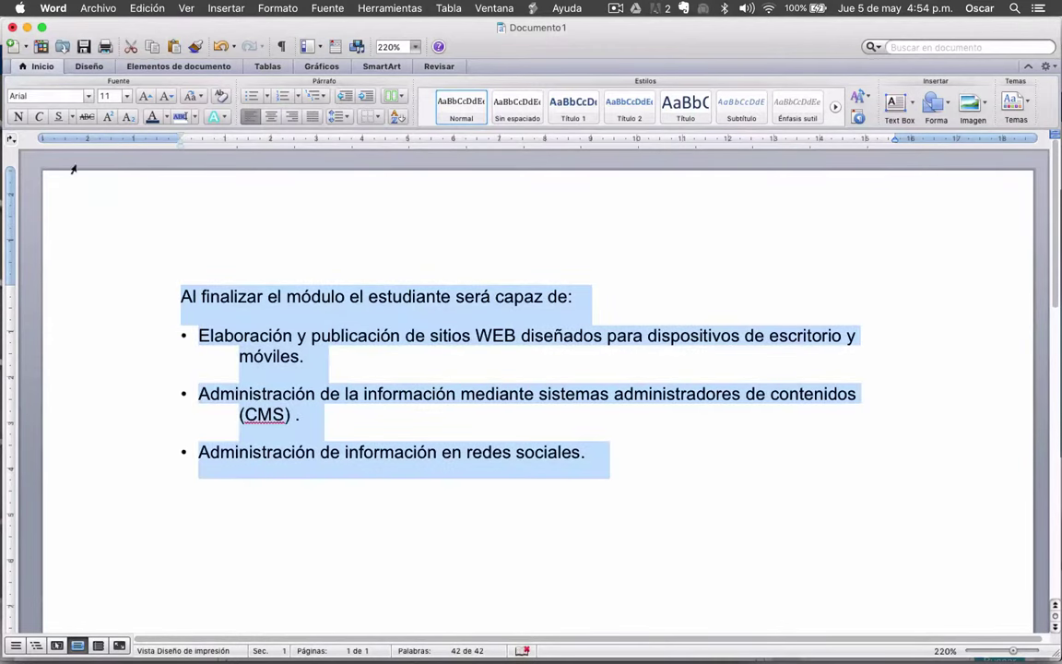
pyautogui.click(148, 8)
pyautogui.moveTo(185, 164)
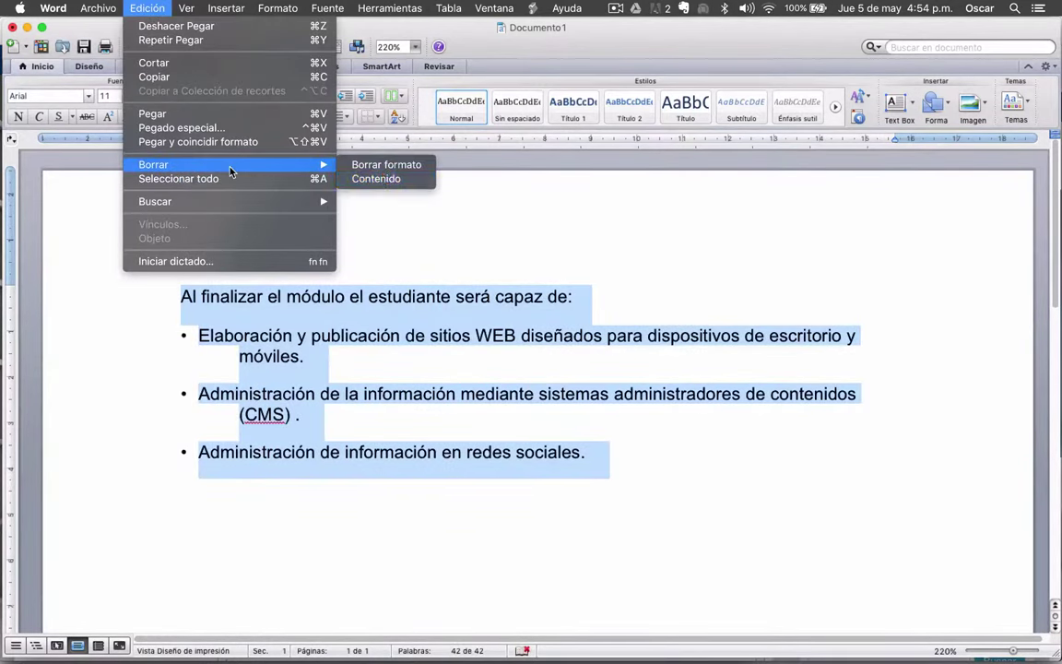
pyautogui.click(369, 164)
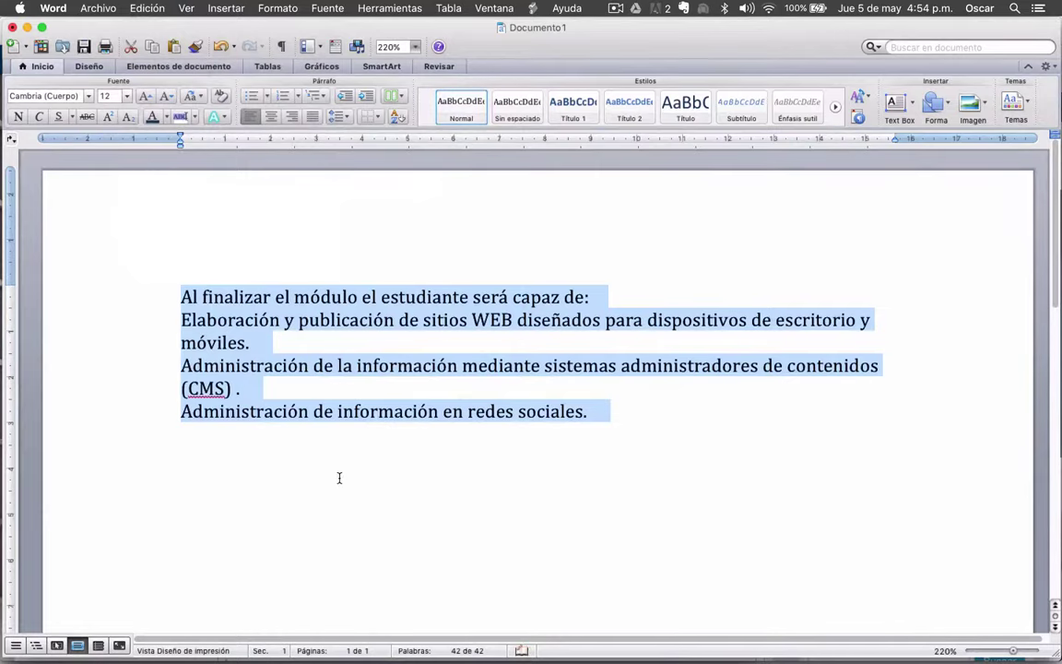
# - Switch to Safari, paste the plain outcomes into Resumen del curso and format the three outcome lines as a bulleted list
pyautogui.hotkey('ctrl', 'Up')
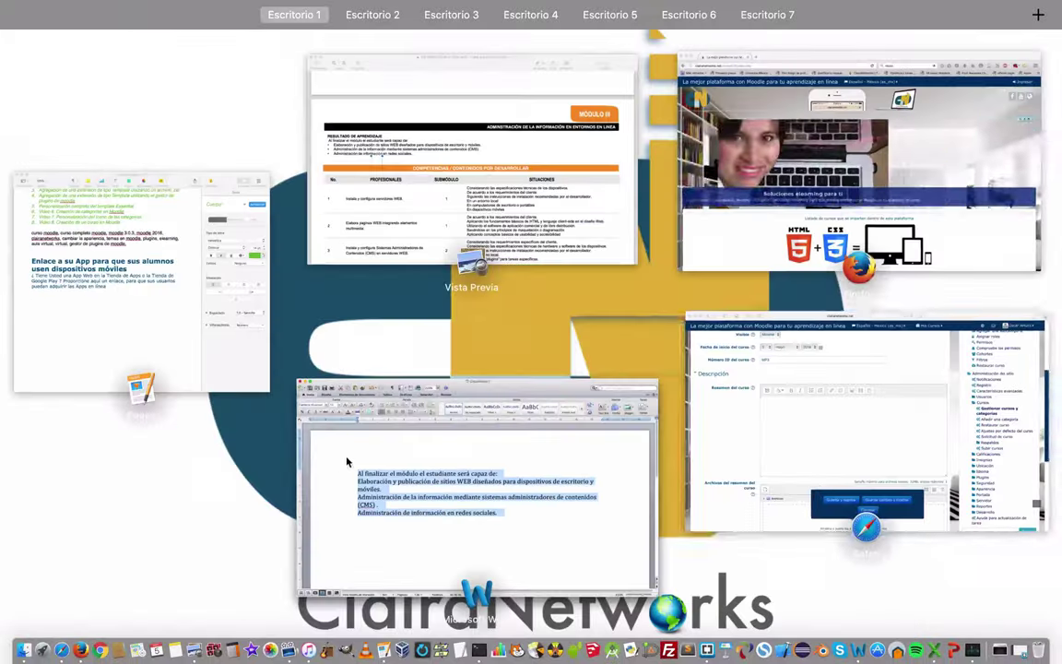
pyautogui.click(858, 433)
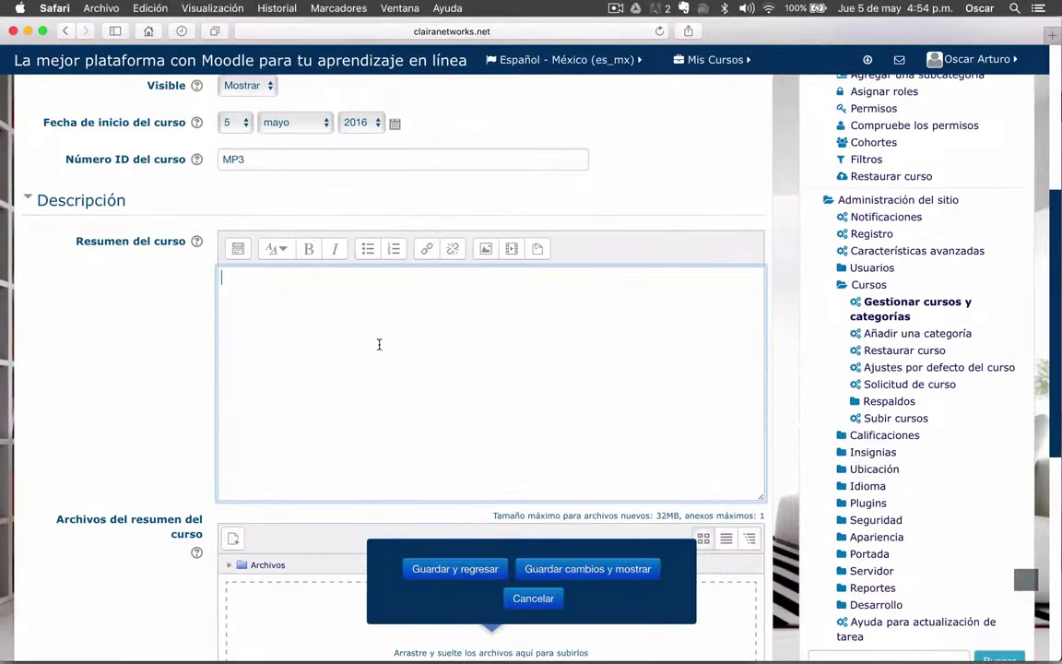
pyautogui.write('Al finalizar el módulo el estudiante será capaz de: Elaboración y publicación de sitios WEB diseñados para dispositivos de escritorio y móviles. Administración de la información mediante sistemas administradores de contenidos (CMS) . Administración de información en redes sociales.')
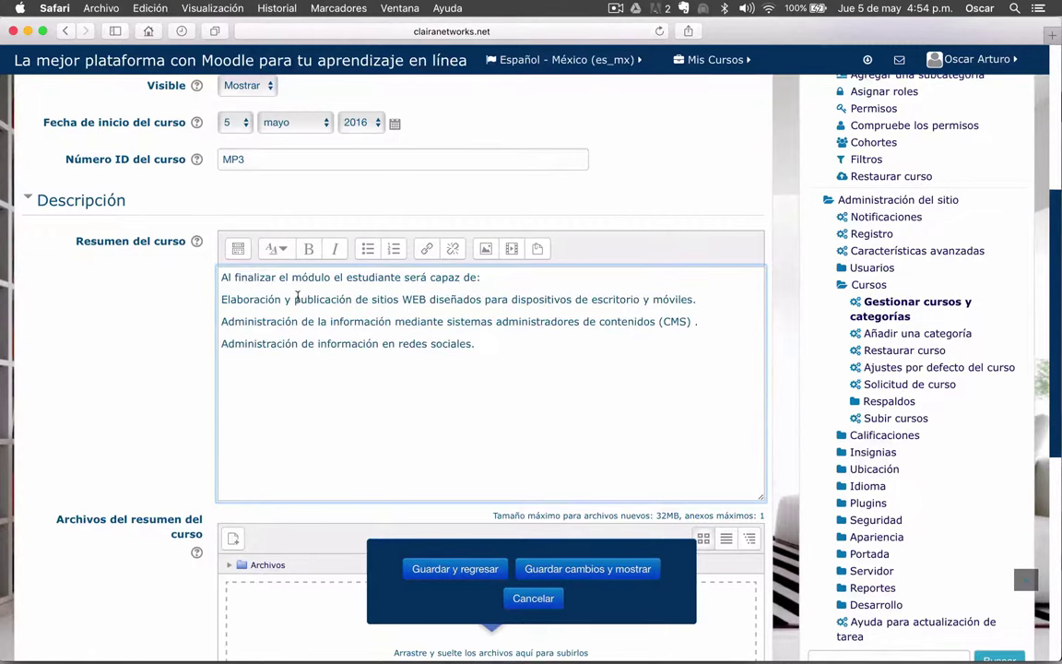
pyautogui.moveTo(288, 301); pyautogui.dragTo(299, 343)
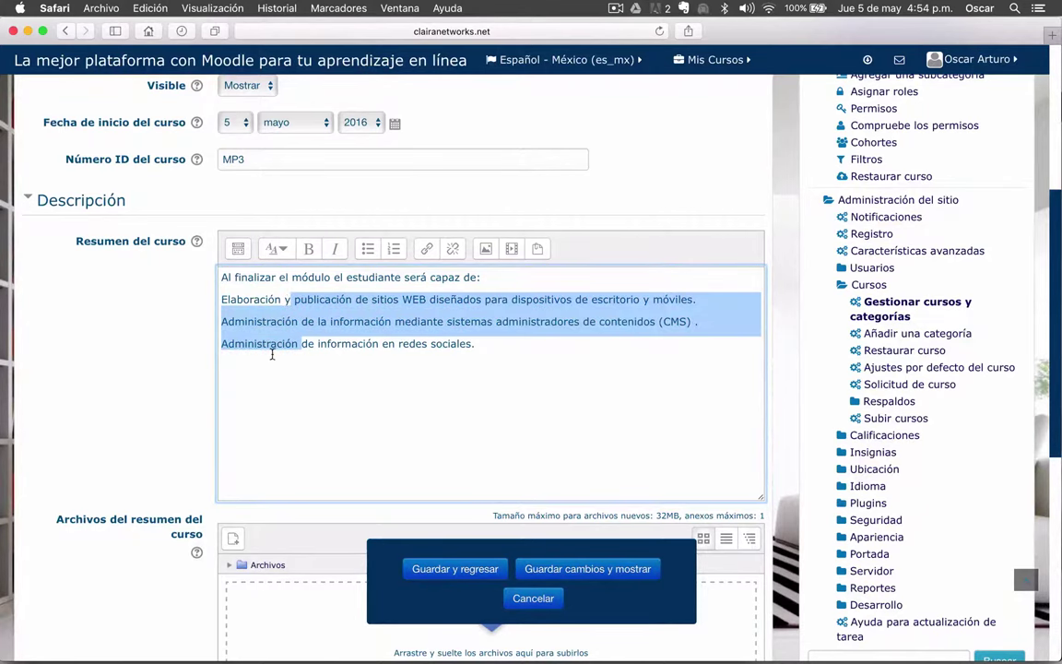
pyautogui.click(367, 248)
pyautogui.click(434, 307)
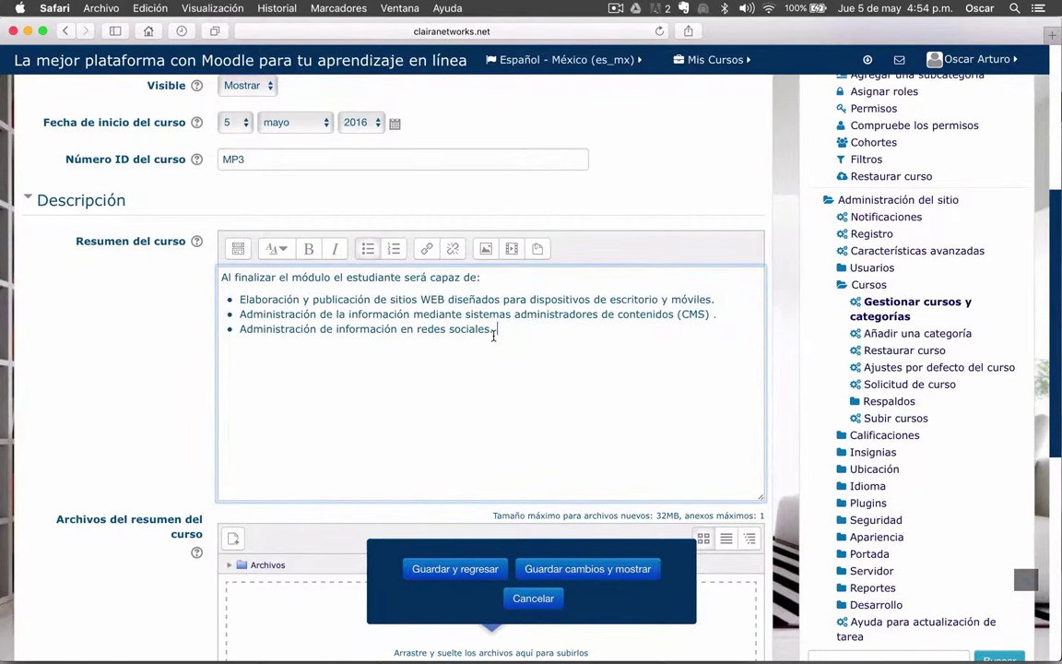
# - Consult the help for Archivos del resumen del curso and close it
pyautogui.scroll(-2, 83, 332)
pyautogui.scroll(-10, 86, 342)
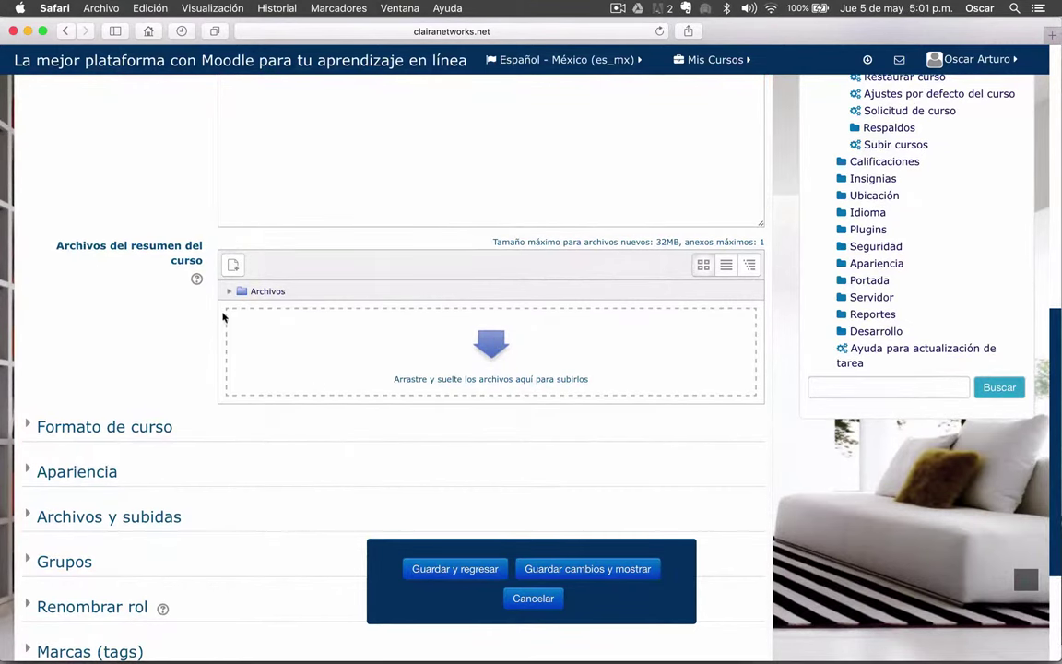
pyautogui.click(196, 278)
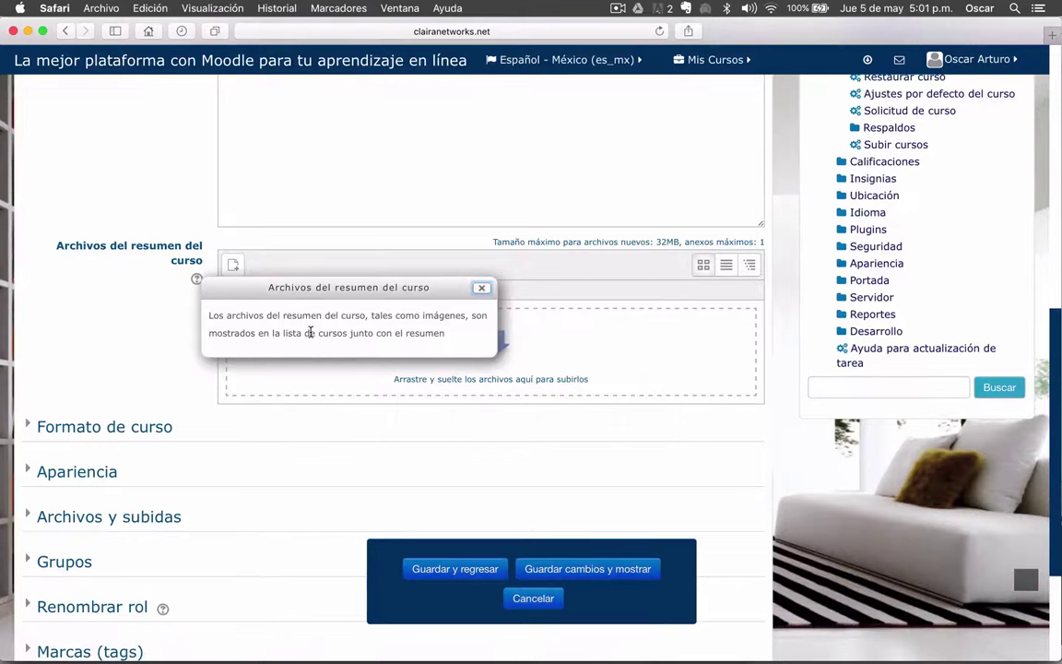
pyautogui.click(481, 290)
# - Open the file upload for Archivos del resumen del curso and look through the Documentos folder for an image, previewing Claira-Promo-Moodle.png
pyautogui.click(452, 319)
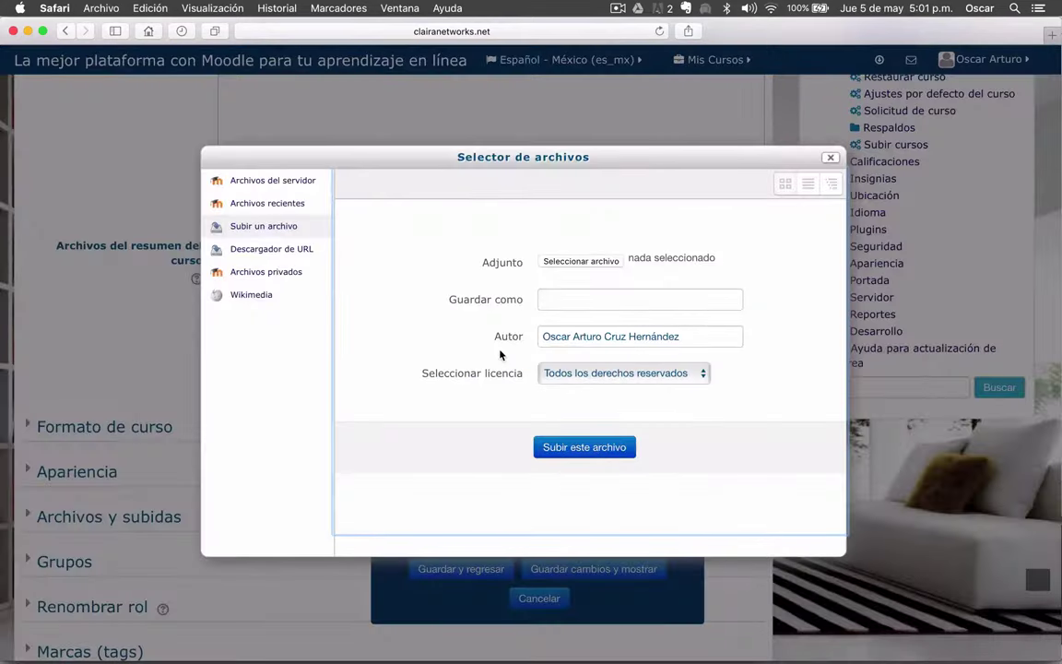
pyautogui.click(595, 262)
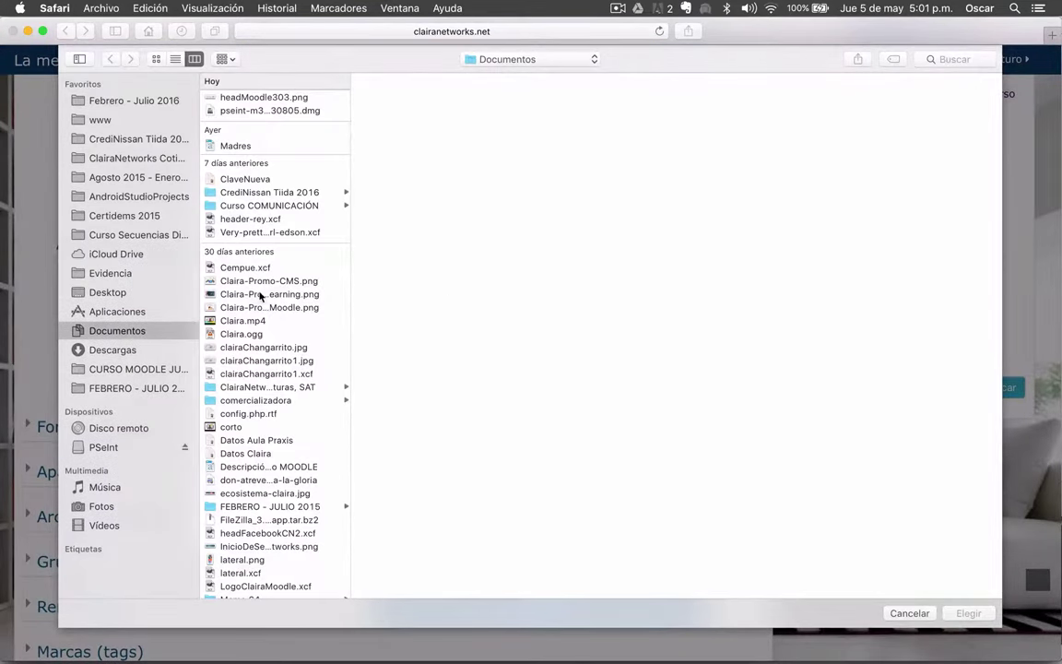
pyautogui.click(262, 310)
pyautogui.scroll(-2, 263, 311)
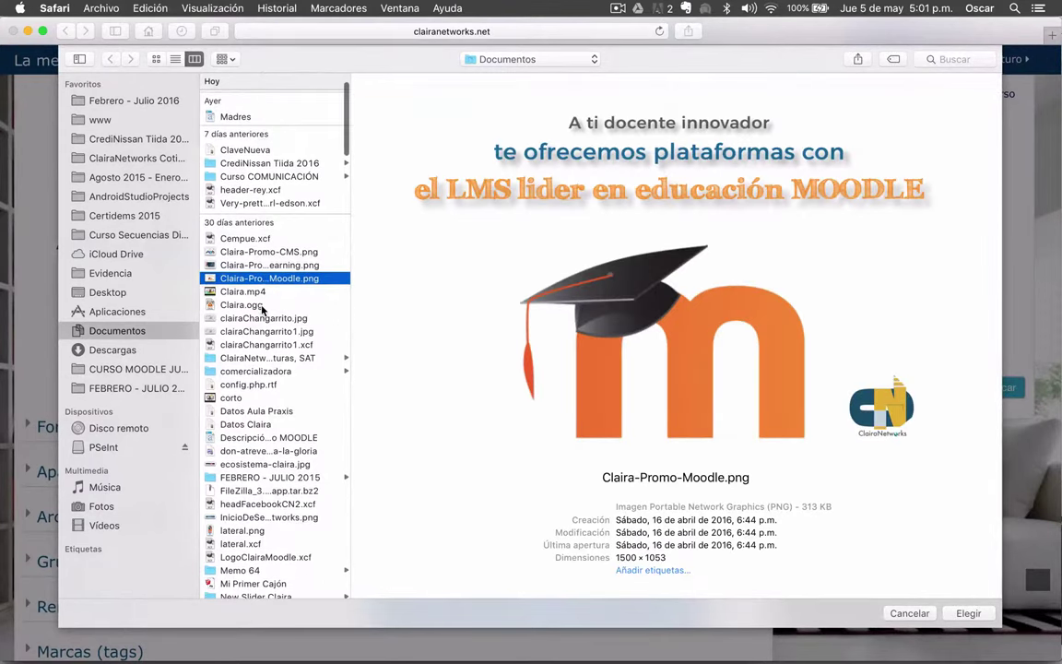
pyautogui.scroll(-4, 262, 310)
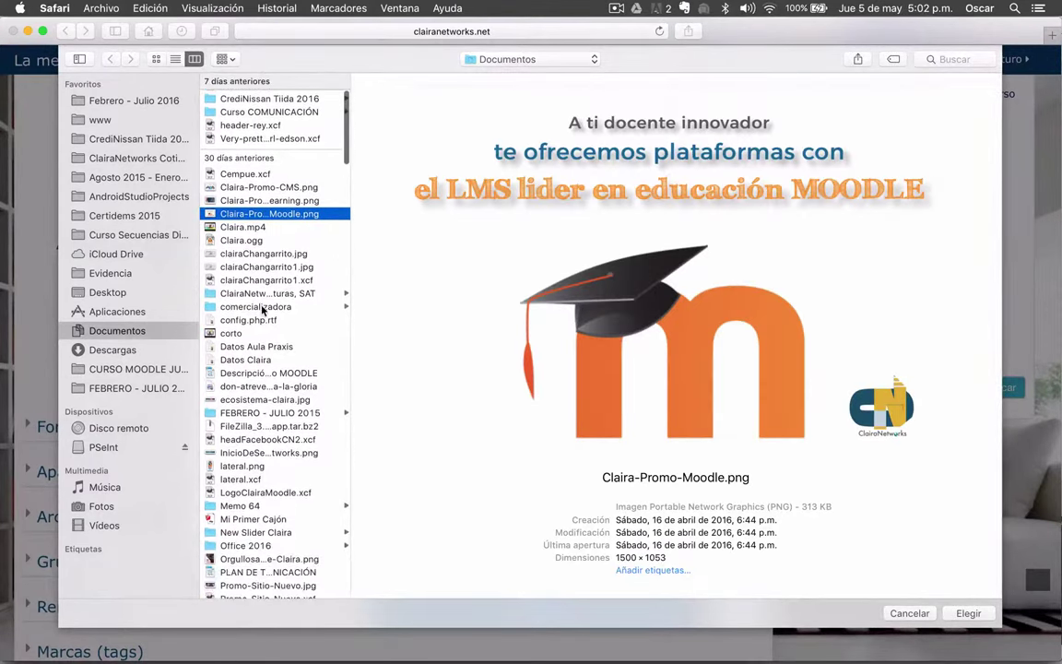
pyautogui.scroll(-3, 246, 378)
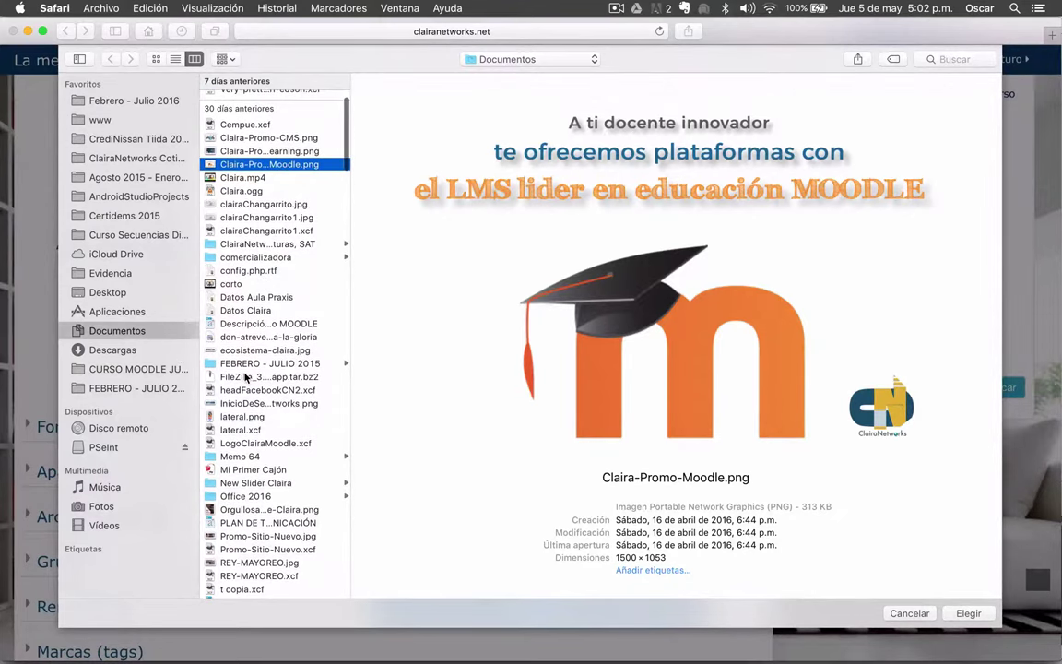
pyautogui.scroll(-8, 246, 378)
# - Upload iPhone6S-Claira.png from the img folder of SITIO-OFICIAL-CLAIRA V2 in www as the course summary file
pyautogui.press('super+bracketleft')
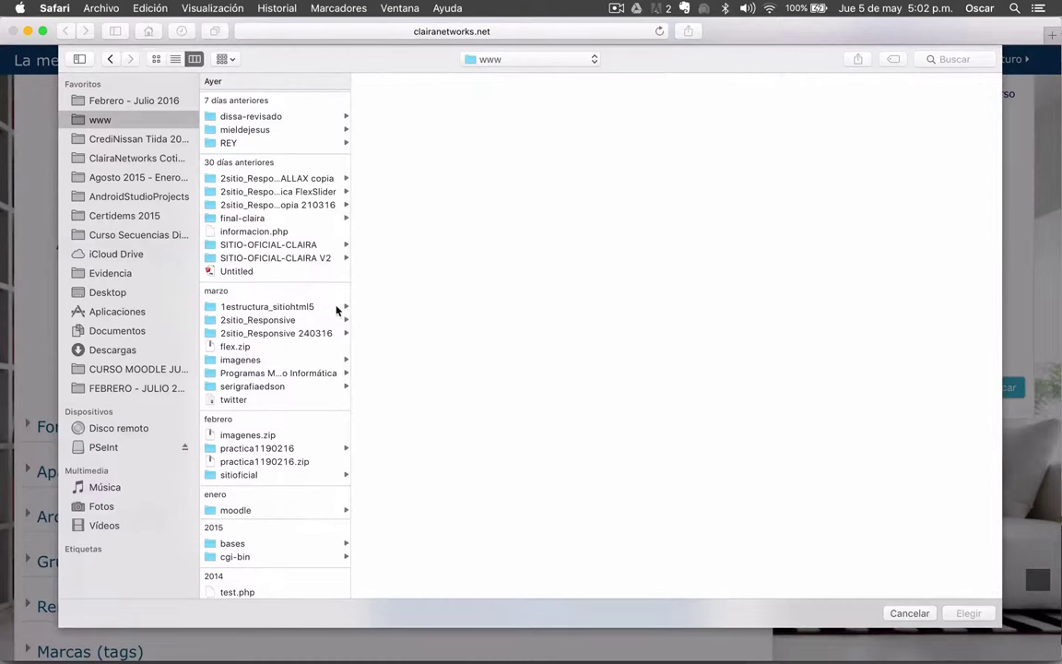
pyautogui.scroll(1, 276, 247)
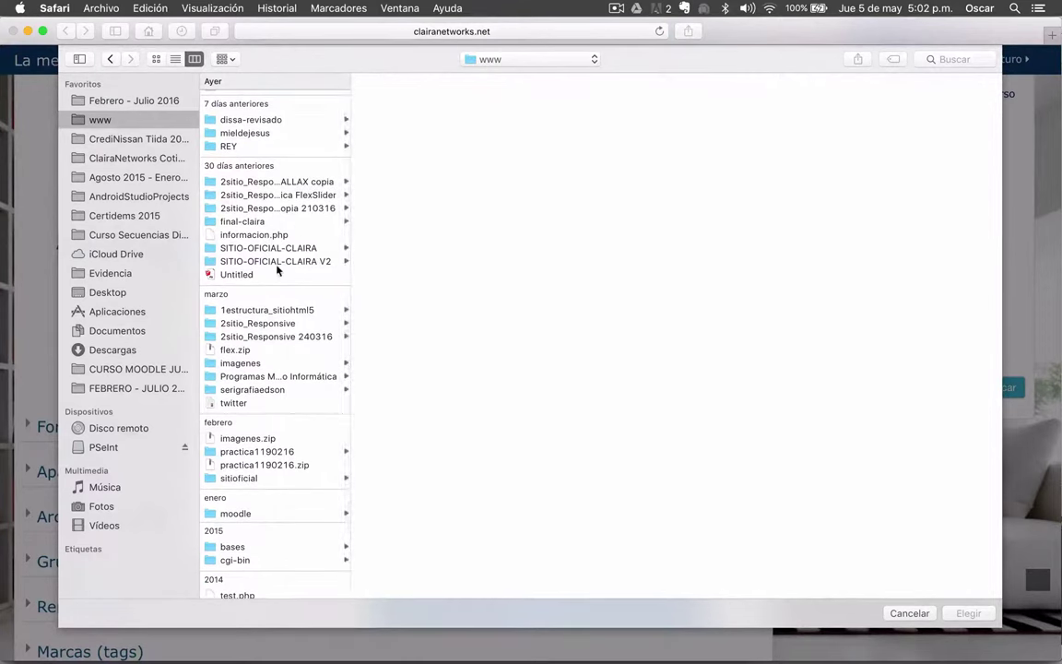
pyautogui.click(277, 263)
pyautogui.click(382, 173)
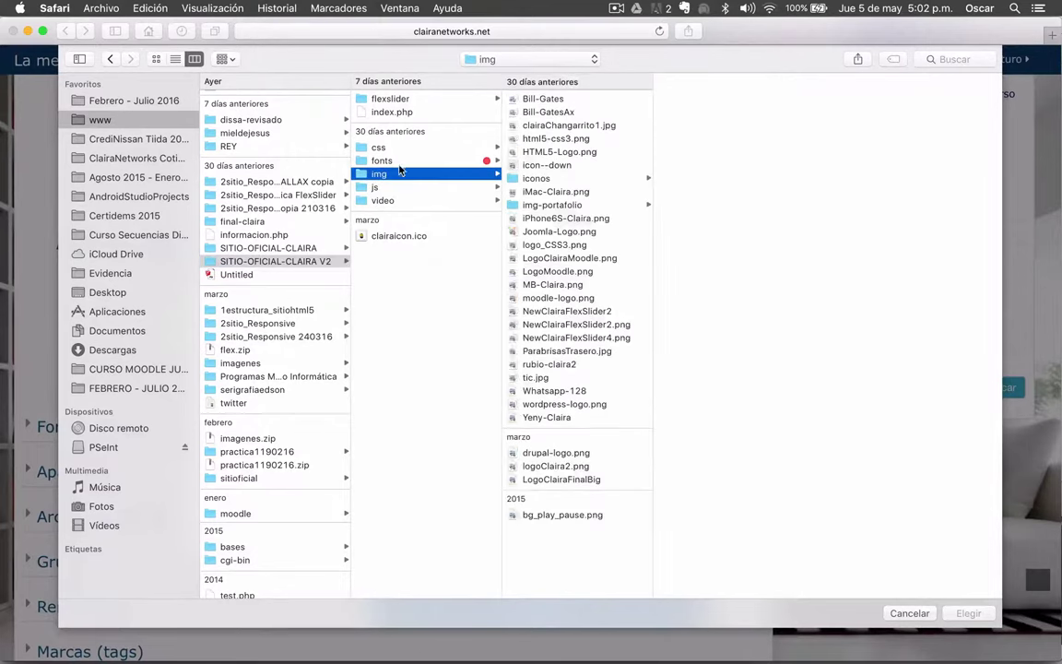
pyautogui.click(557, 219)
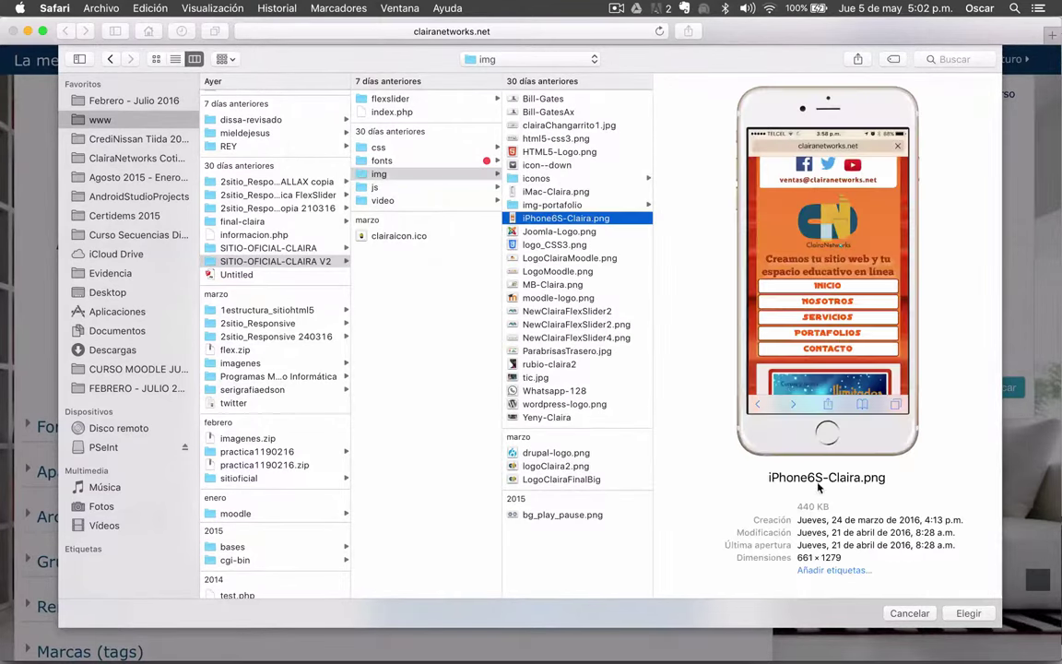
pyautogui.click(964, 614)
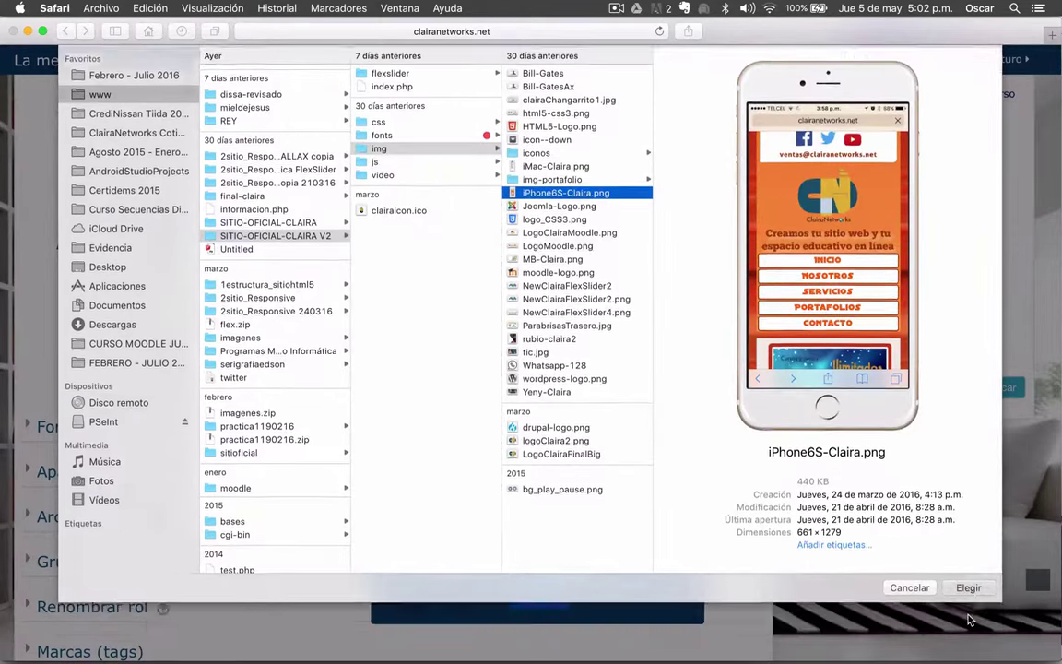
pyautogui.click(581, 445)
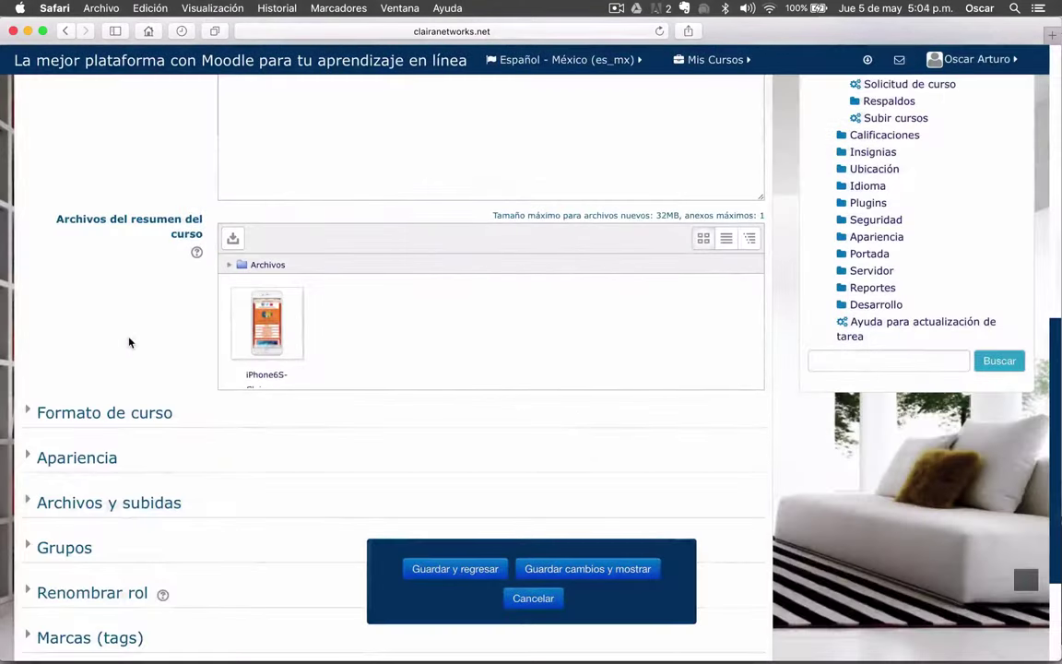
# - Expand the Formato de curso section and review the available course formats without changing the selection
pyautogui.scroll(-2, 129, 342)
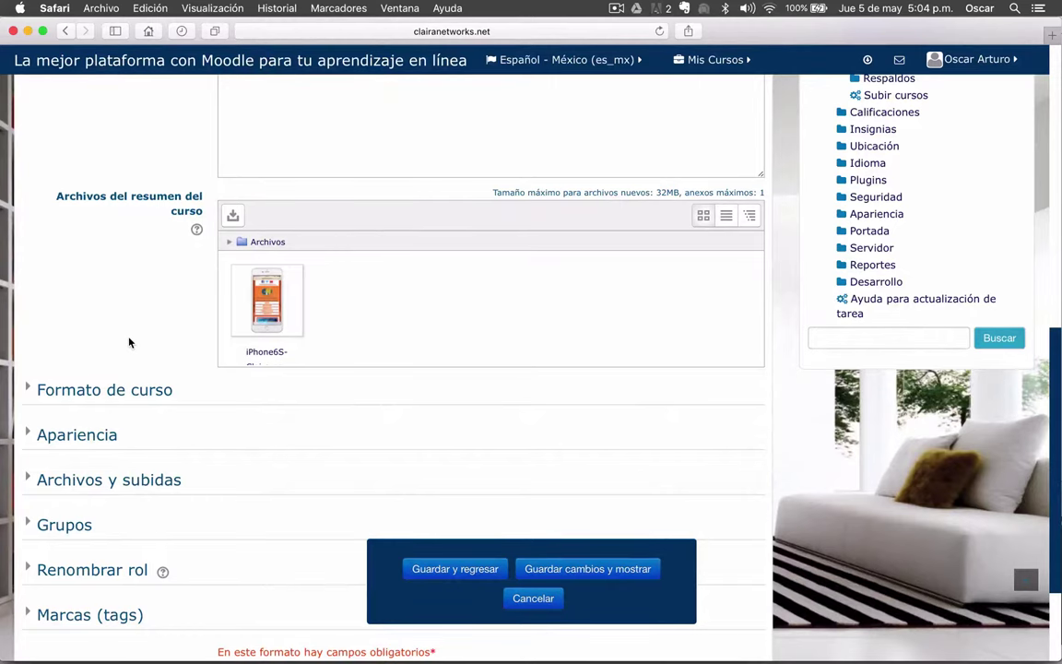
pyautogui.scroll(-3, 129, 342)
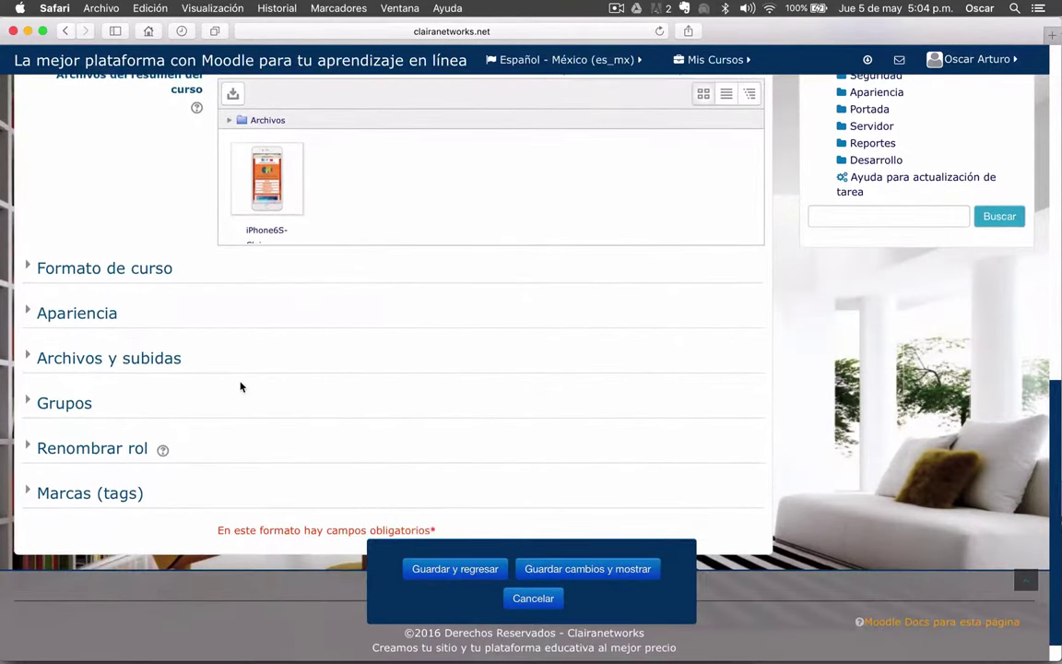
pyautogui.click(26, 269)
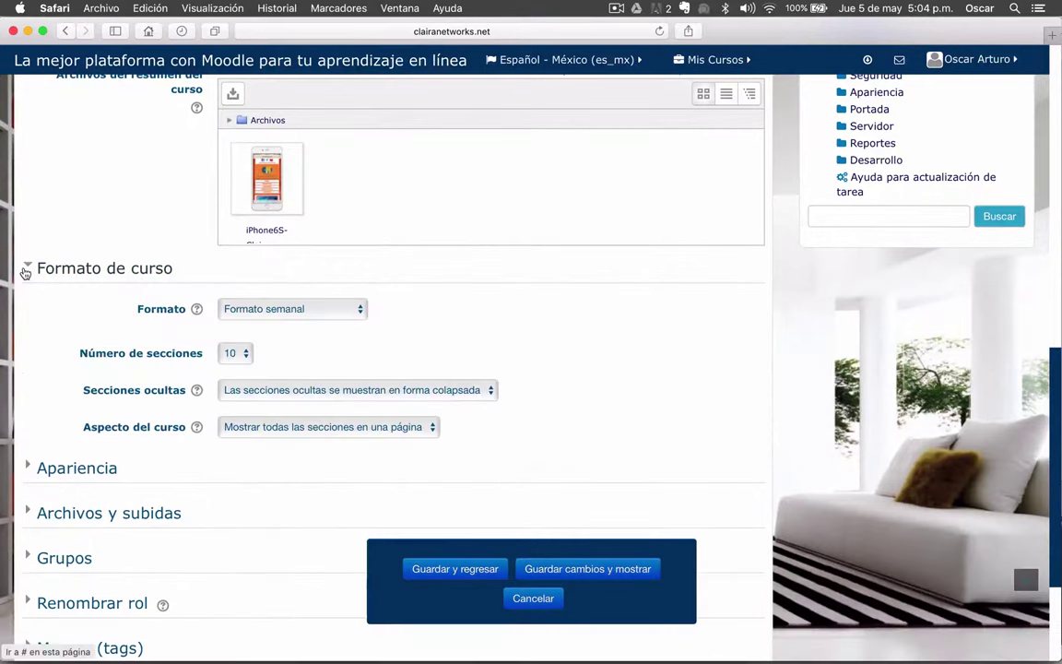
pyautogui.scroll(-2, 39, 328)
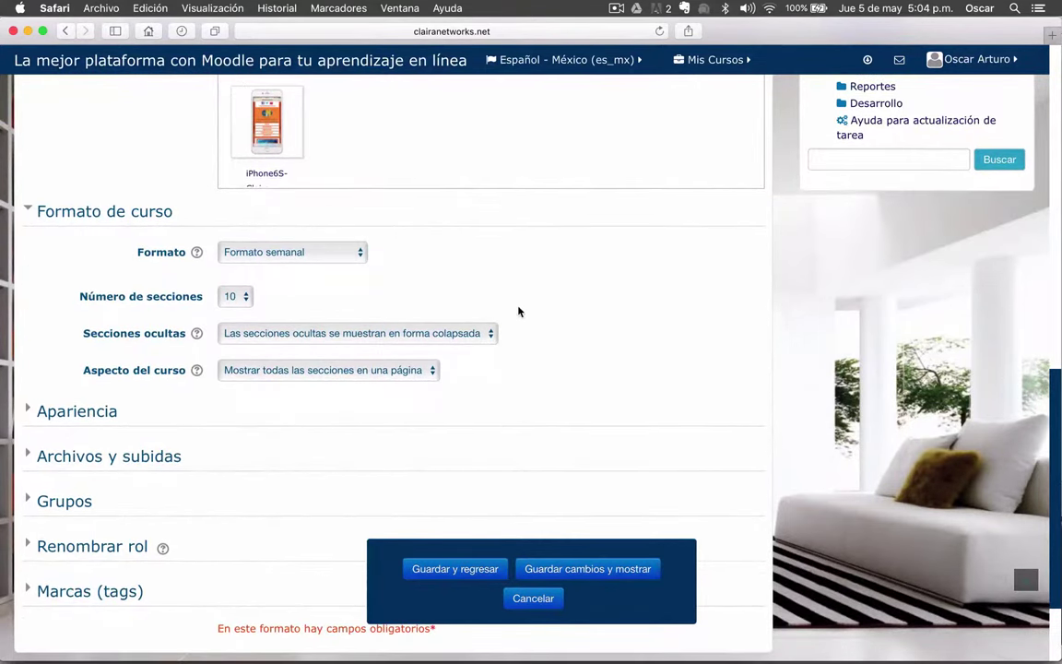
pyautogui.click(362, 257)
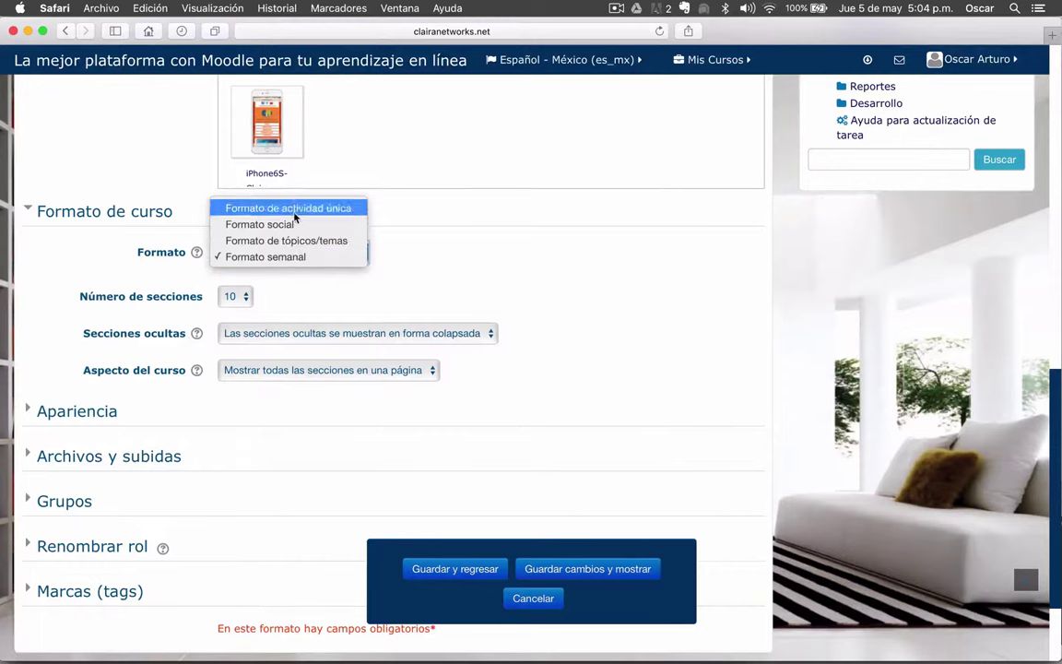
pyautogui.click(195, 261)
# - Read the help for Formato describing each course format and close it
pyautogui.click(197, 252)
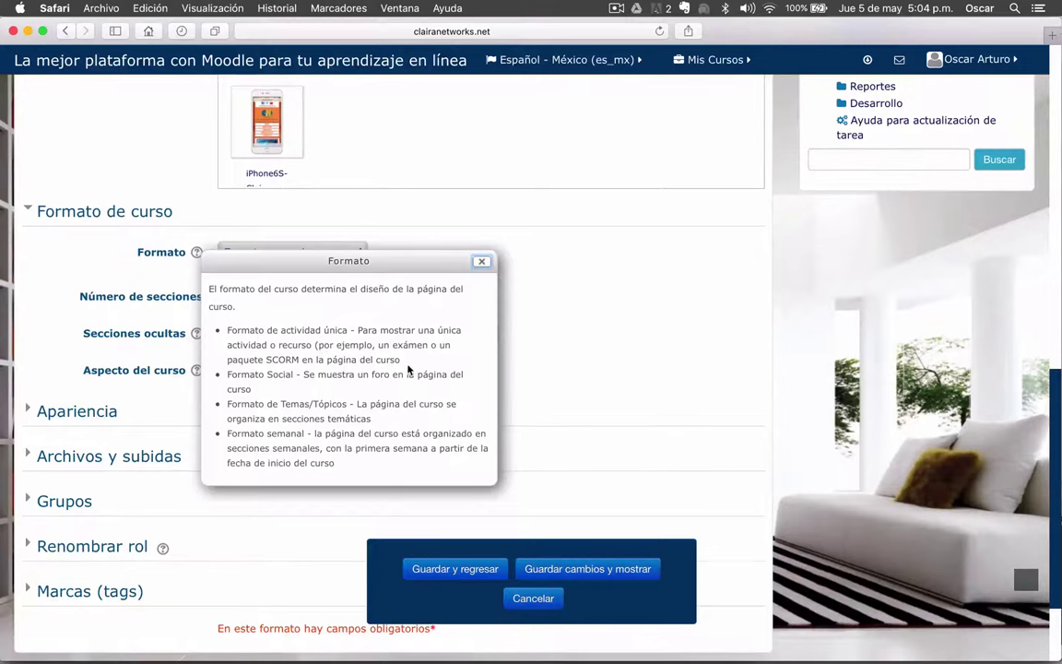
pyautogui.scroll(-1, 396, 367)
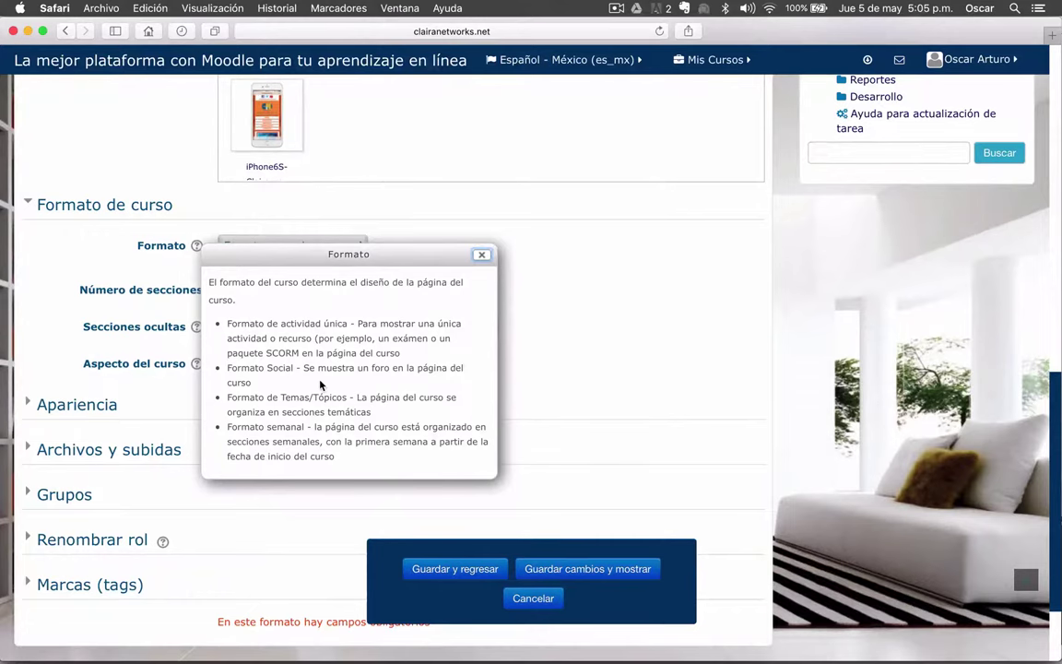
pyautogui.scroll(-1, 320, 385)
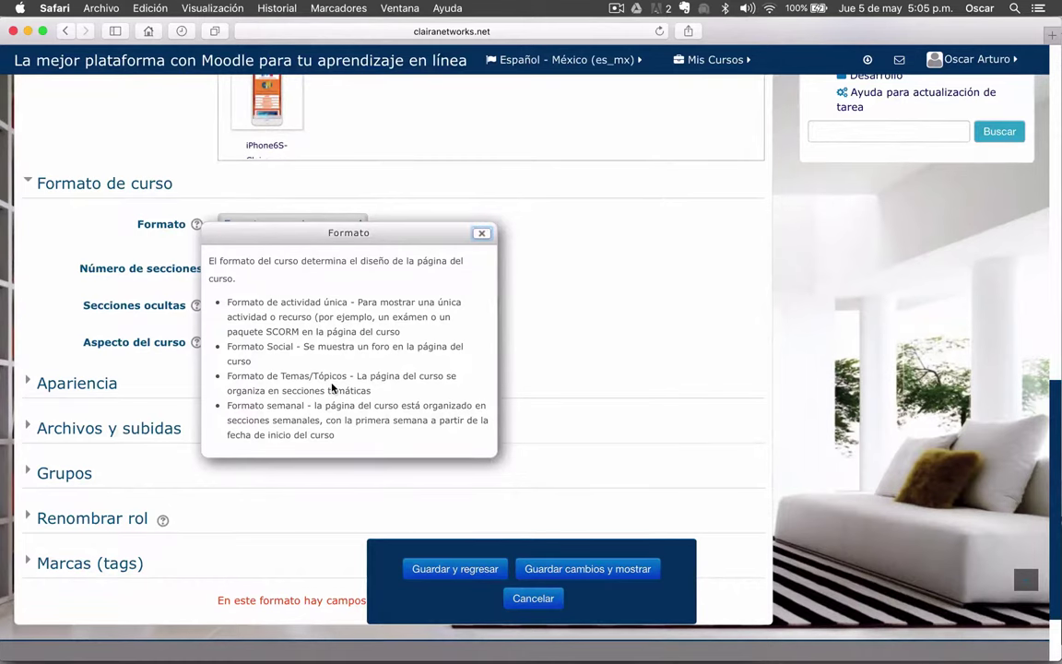
pyautogui.scroll(-1, 325, 387)
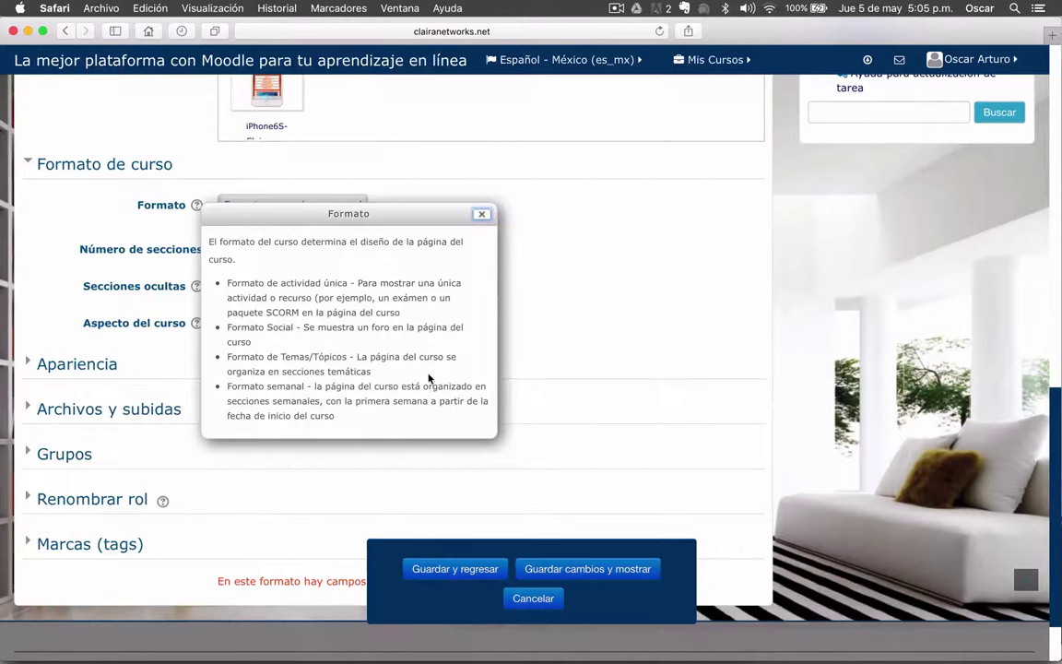
pyautogui.click(482, 213)
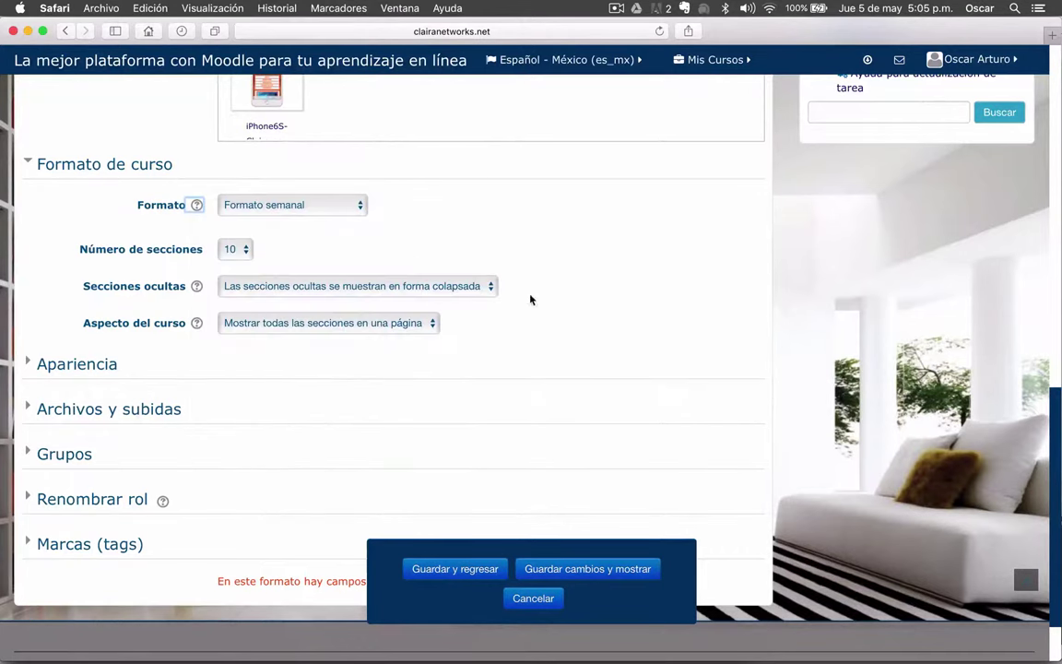
# - Choose Formato semanal as the course format and set Número de secciones to 5
pyautogui.click(356, 206)
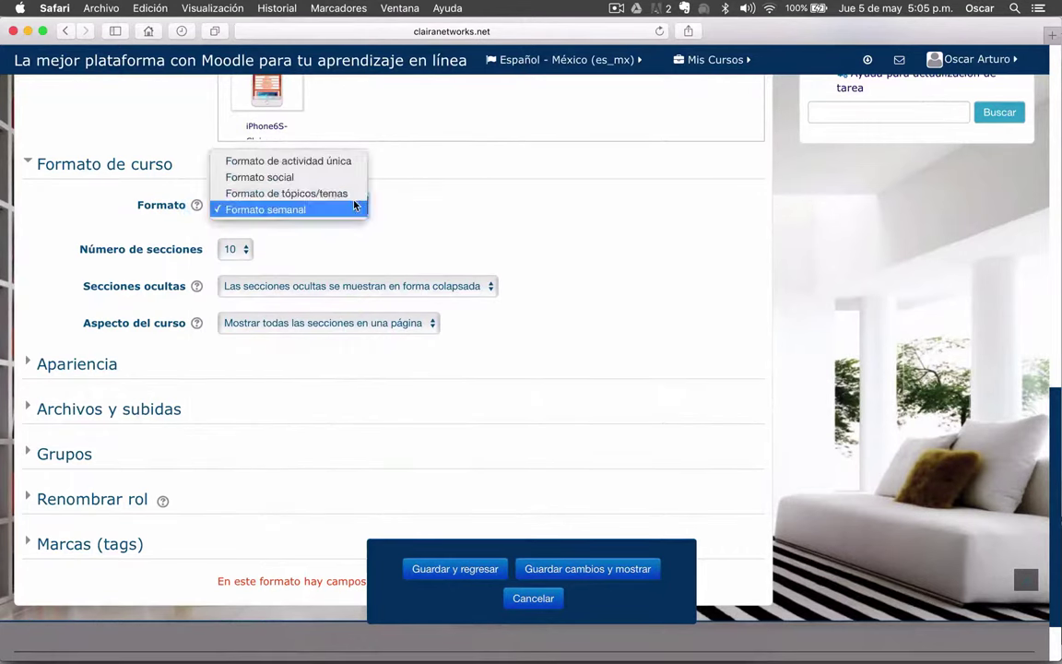
pyautogui.click(294, 211)
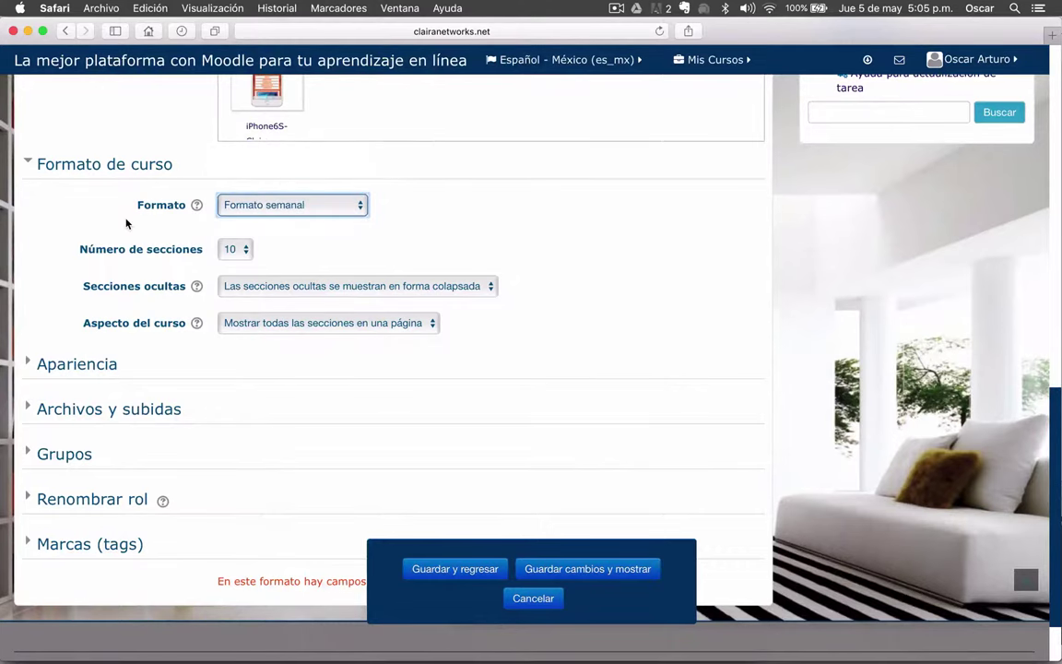
pyautogui.scroll(-2, 127, 221)
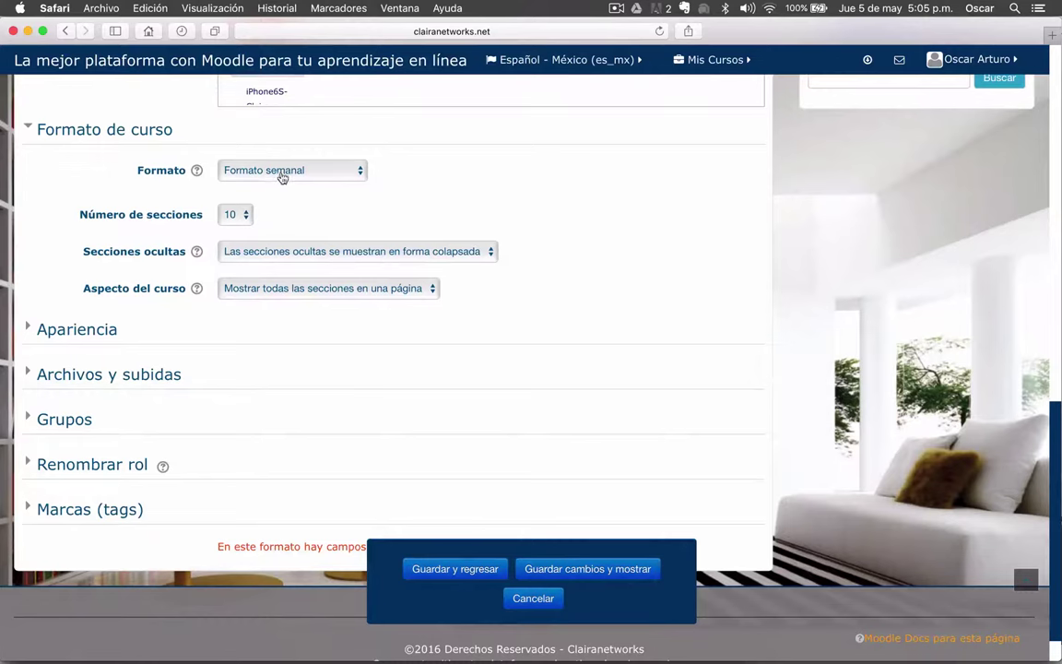
pyautogui.click(249, 217)
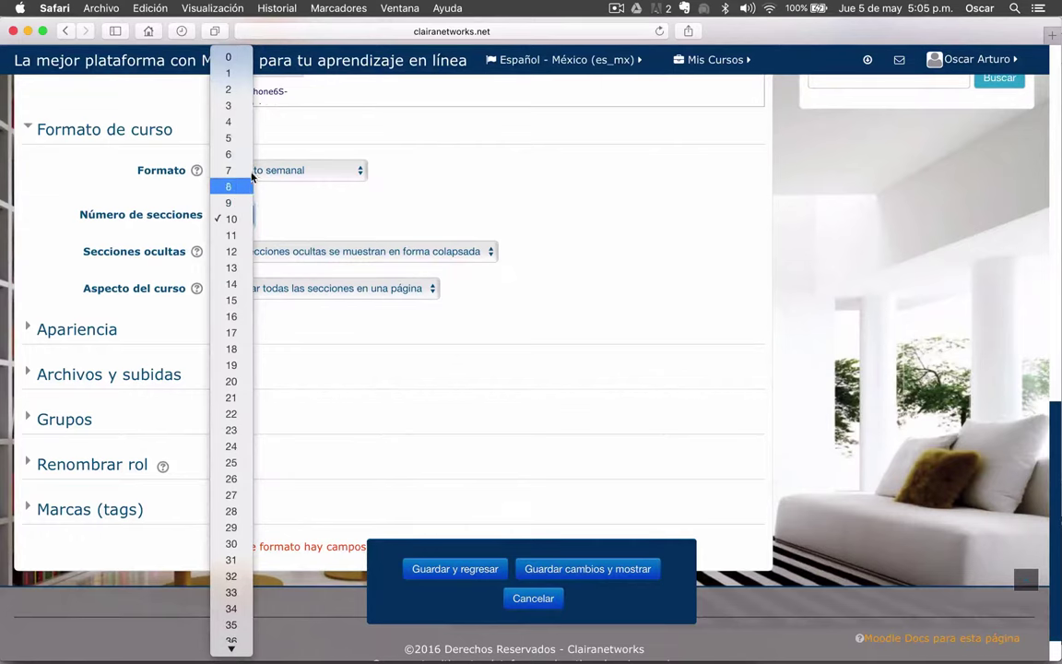
pyautogui.click(232, 138)
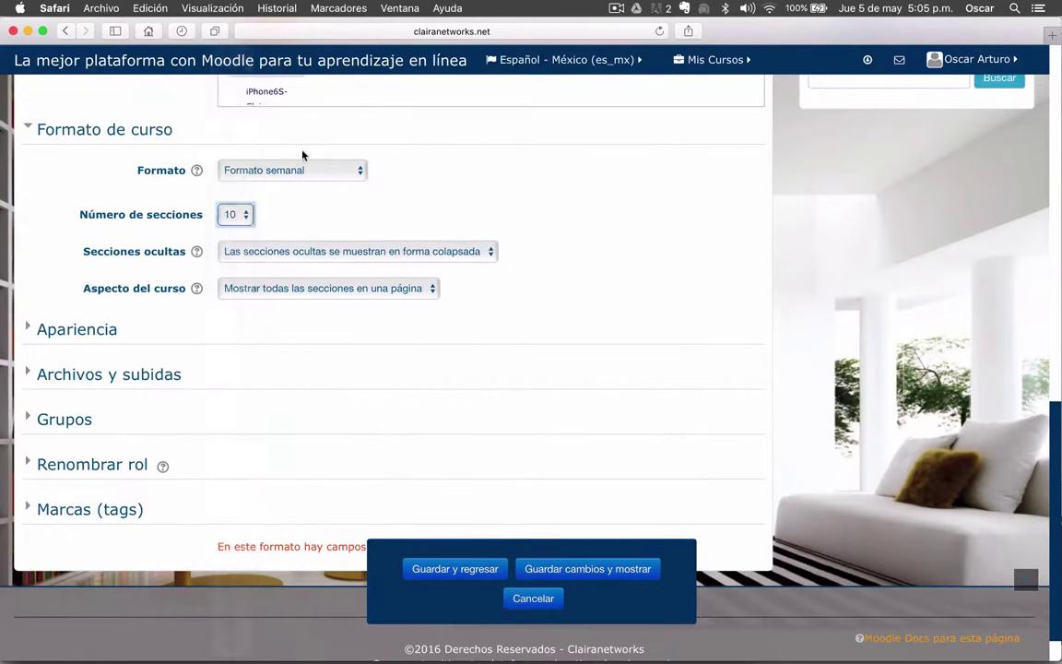
pyautogui.scroll(-1, 630, 263)
pyautogui.scroll(-2, 630, 263)
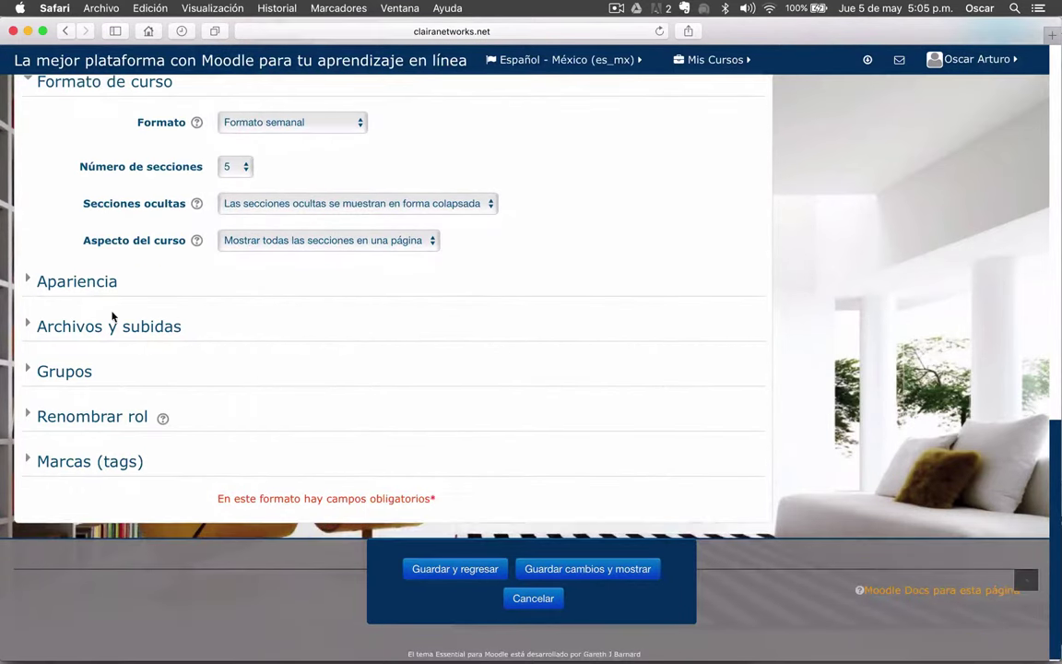
# - Make hidden sections totally invisible and keep Aspecto del curso at Mostrar todas las secciones en una página
pyautogui.click(448, 203)
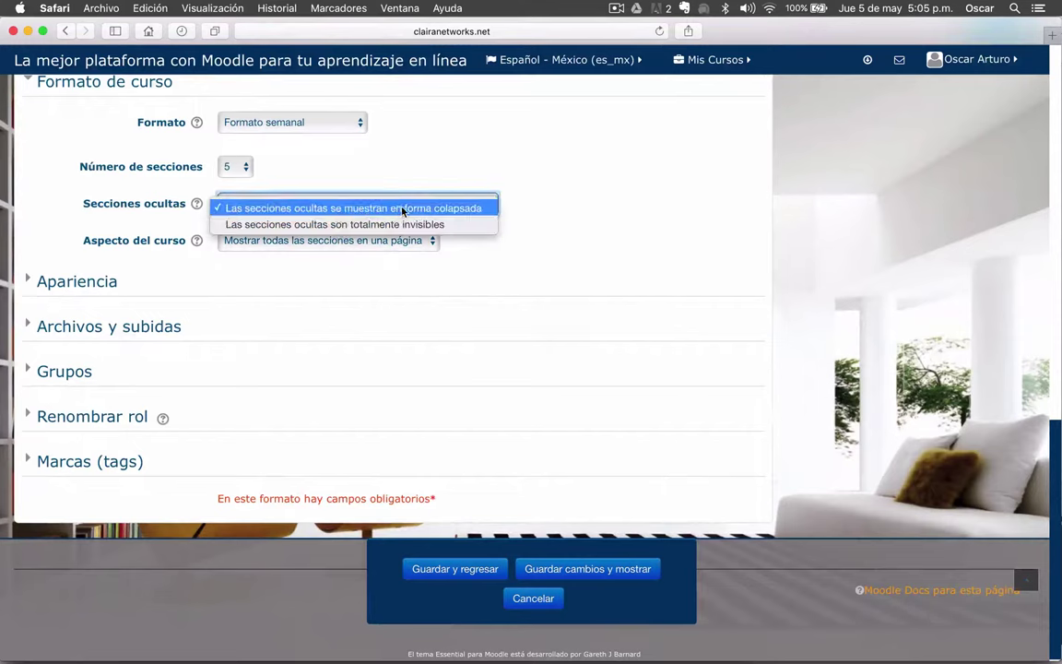
pyautogui.click(447, 227)
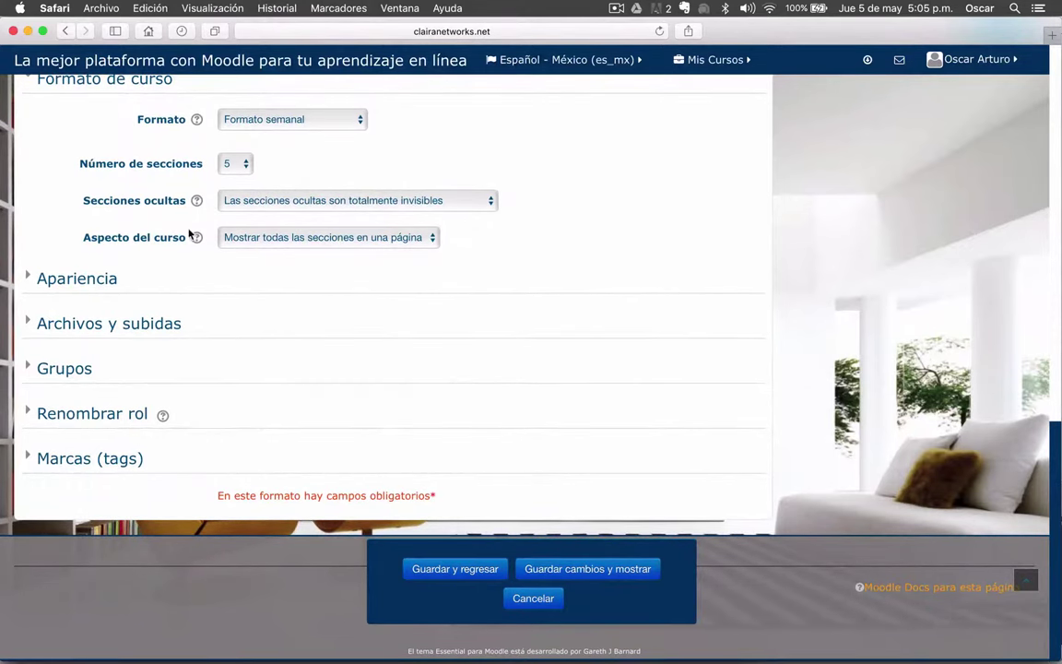
pyautogui.click(435, 239)
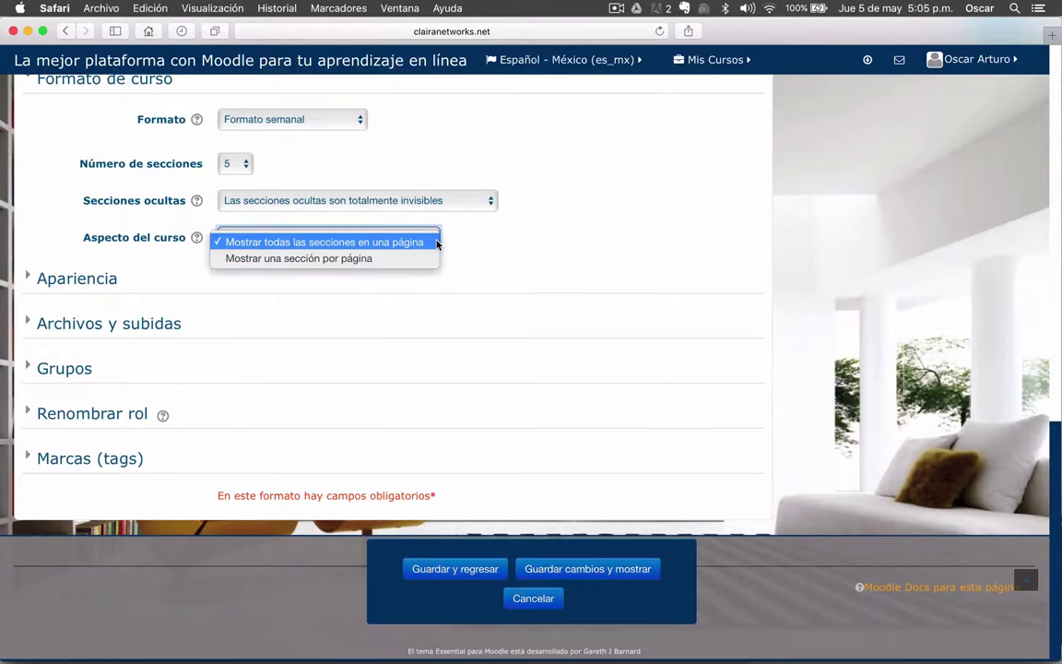
pyautogui.click(330, 242)
pyautogui.click(554, 251)
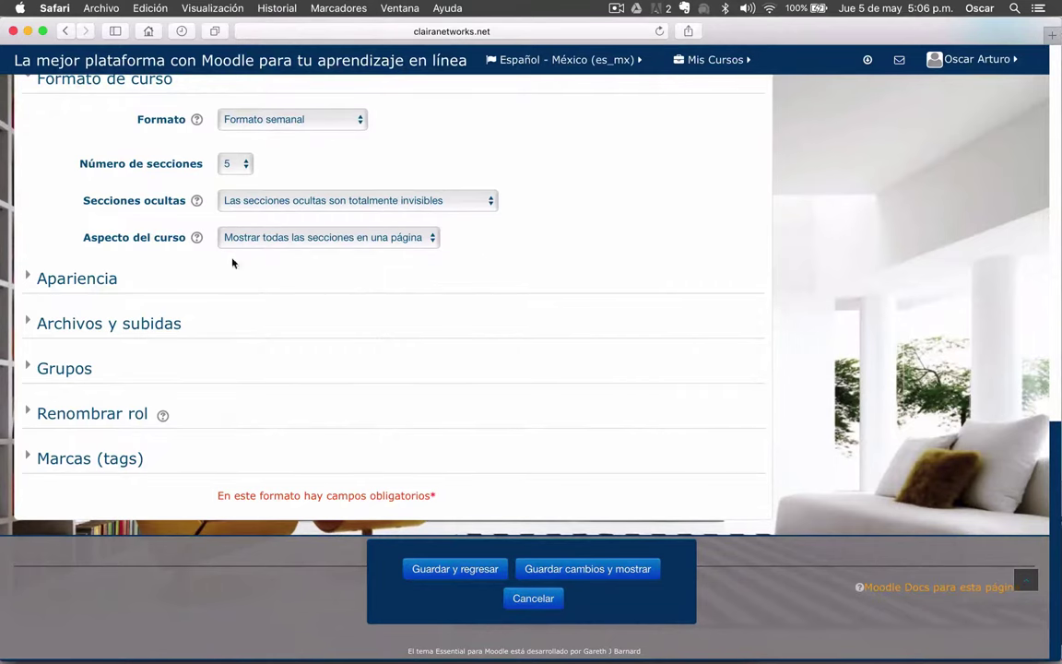
# - Expand the Apariencia section and review the Forzar idioma options, keeping No forzar
pyautogui.click(32, 280)
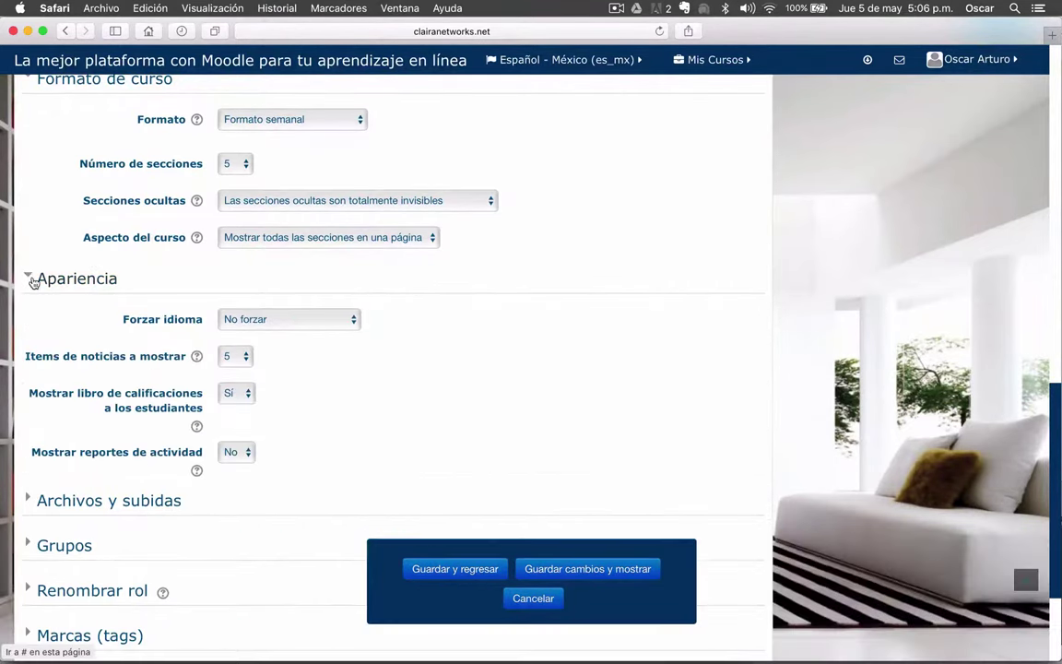
pyautogui.scroll(-3, 522, 345)
pyautogui.scroll(-2, 522, 345)
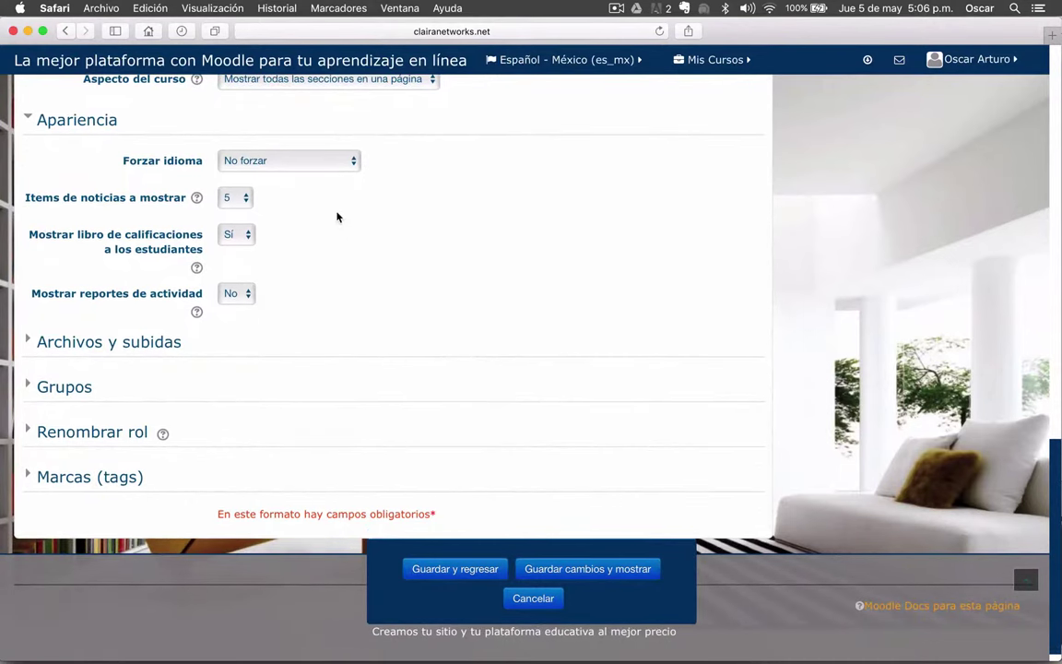
pyautogui.click(357, 162)
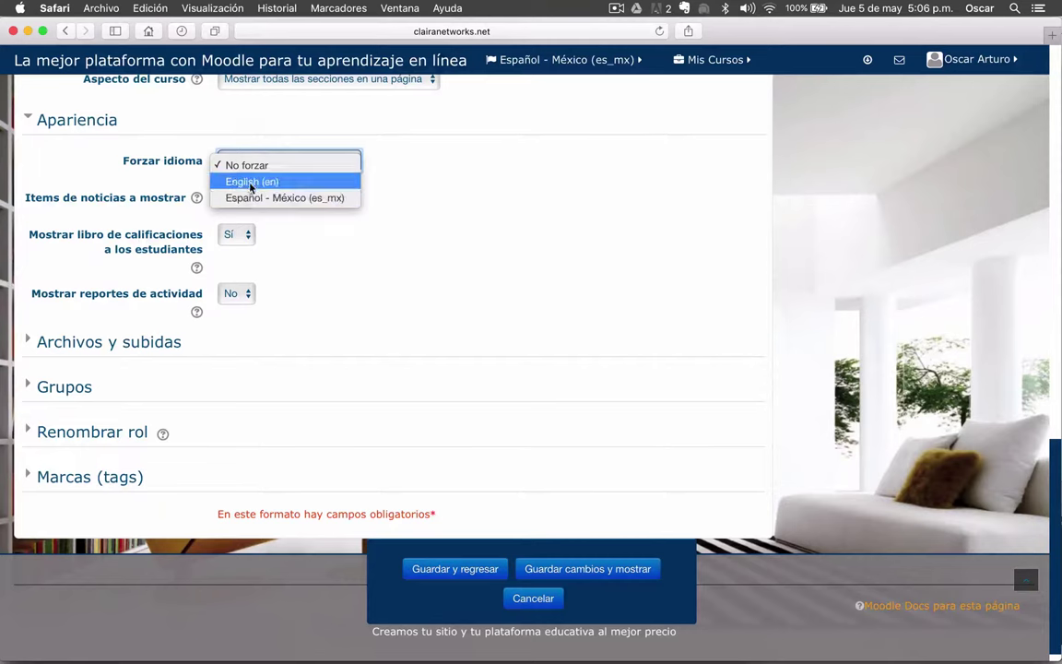
pyautogui.click(501, 164)
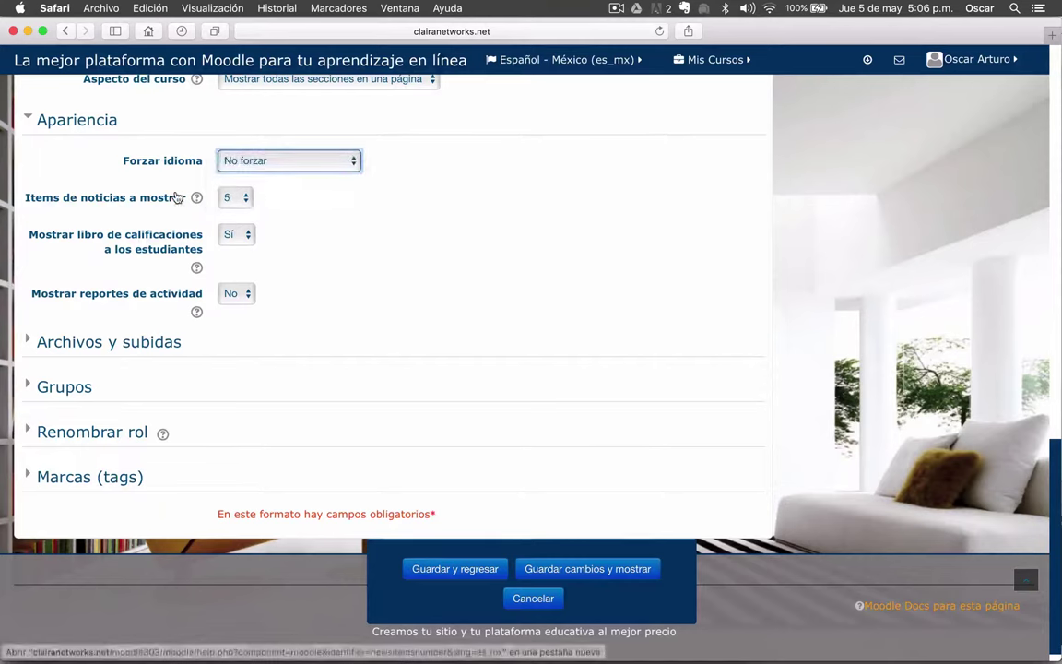
# - Set Forzar idioma to English (en) in the course's Apariencia settings
pyautogui.click(270, 160)
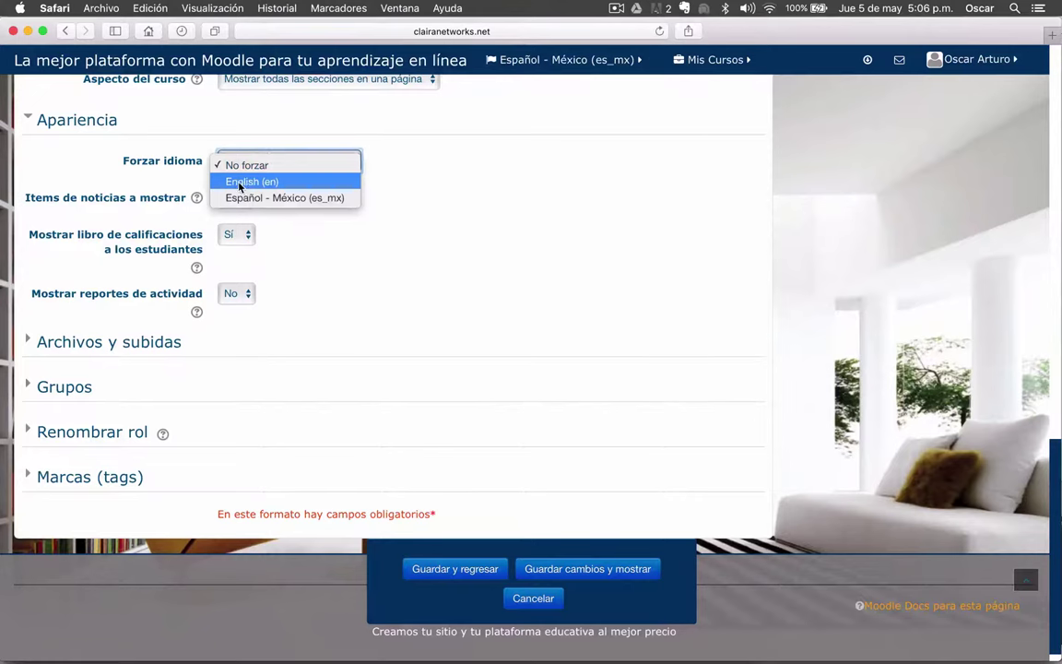
pyautogui.click(239, 184)
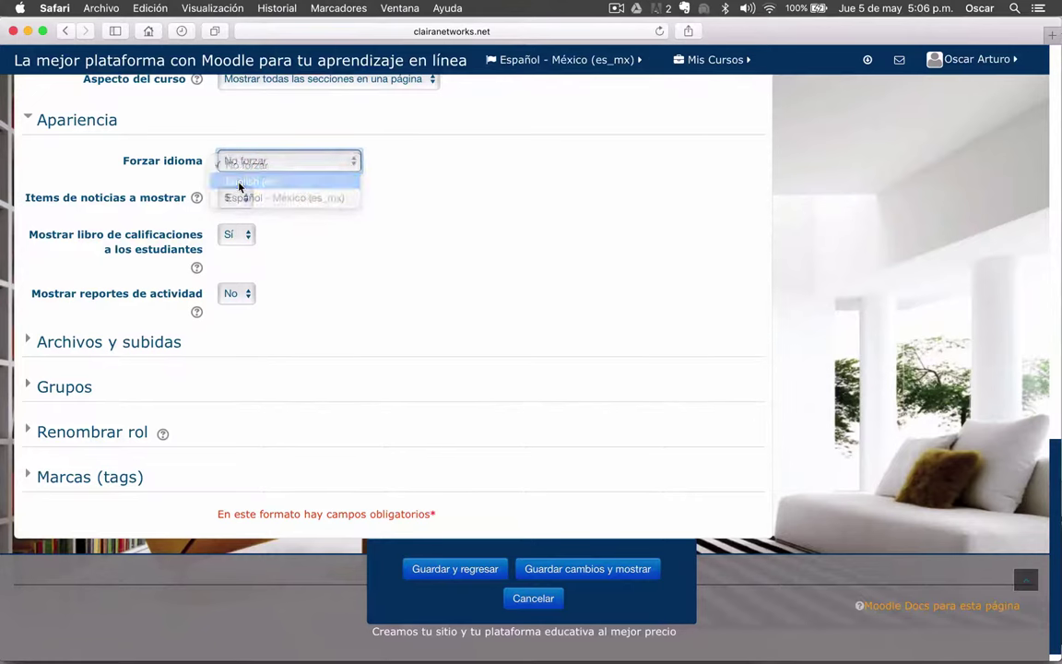
pyautogui.click(503, 233)
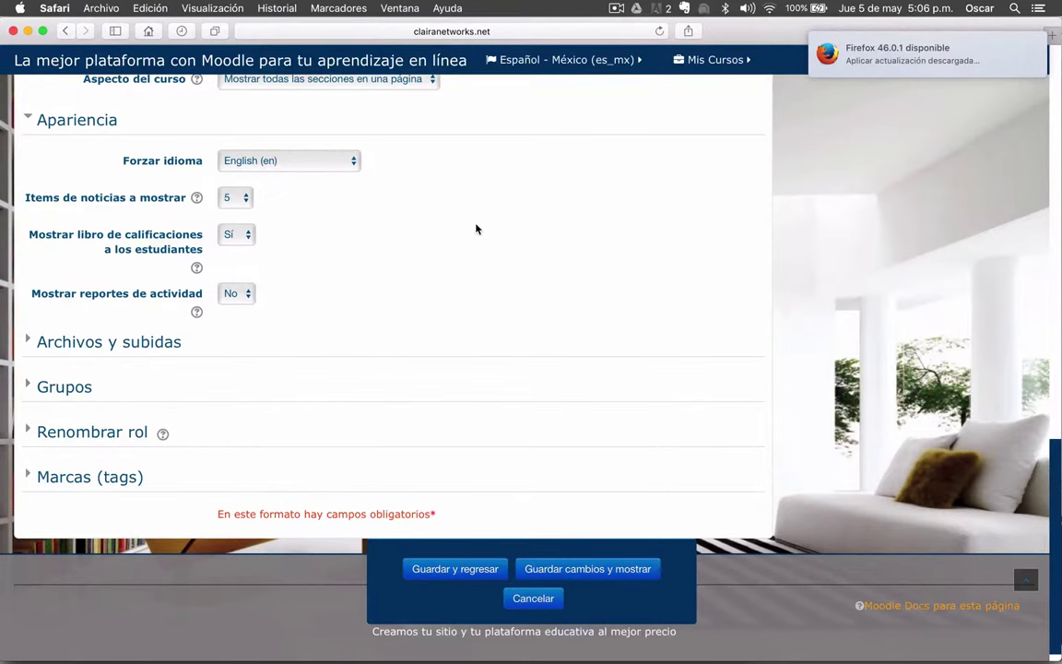
# - Keep Items de noticias a mostrar at 5 and the student gradebook at Sí, and set Mostrar reportes de actividad to Sí
pyautogui.scroll(-1, 477, 229)
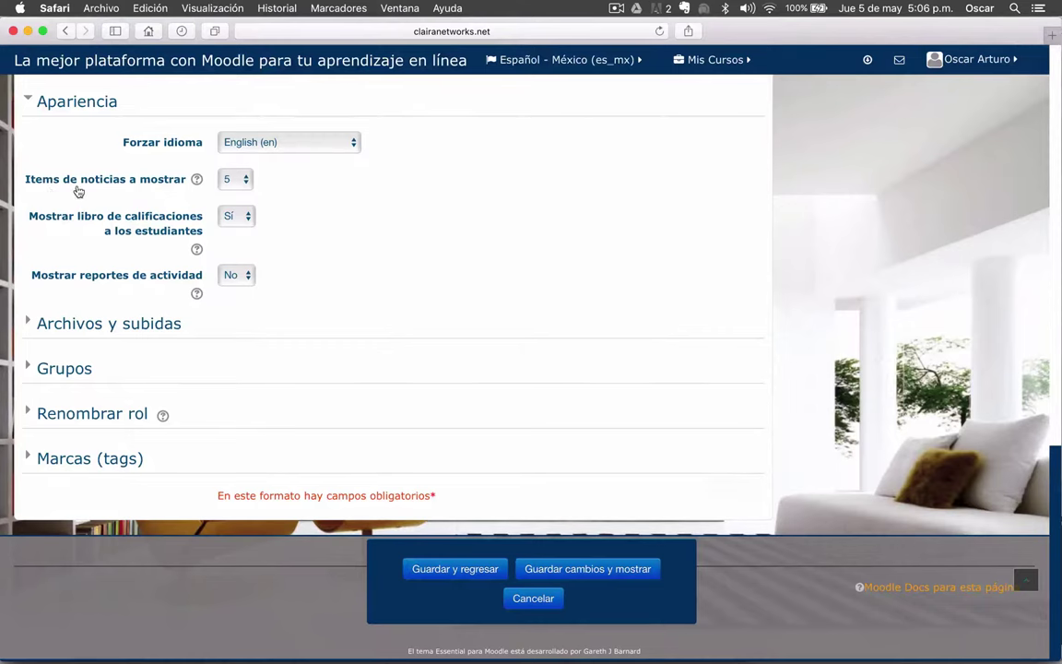
pyautogui.click(245, 180)
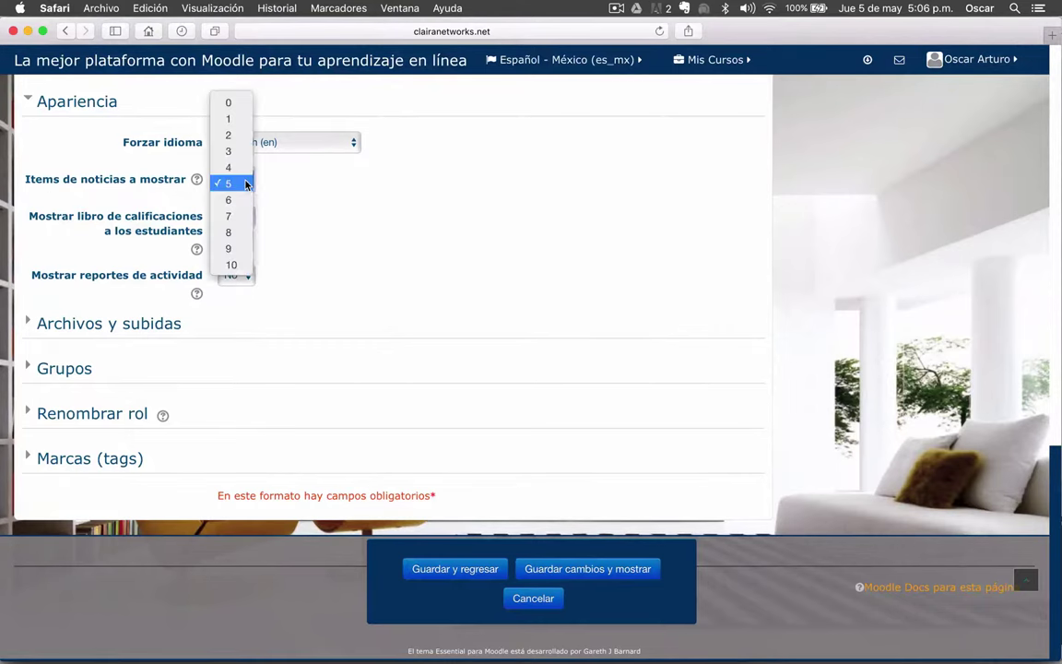
pyautogui.click(245, 183)
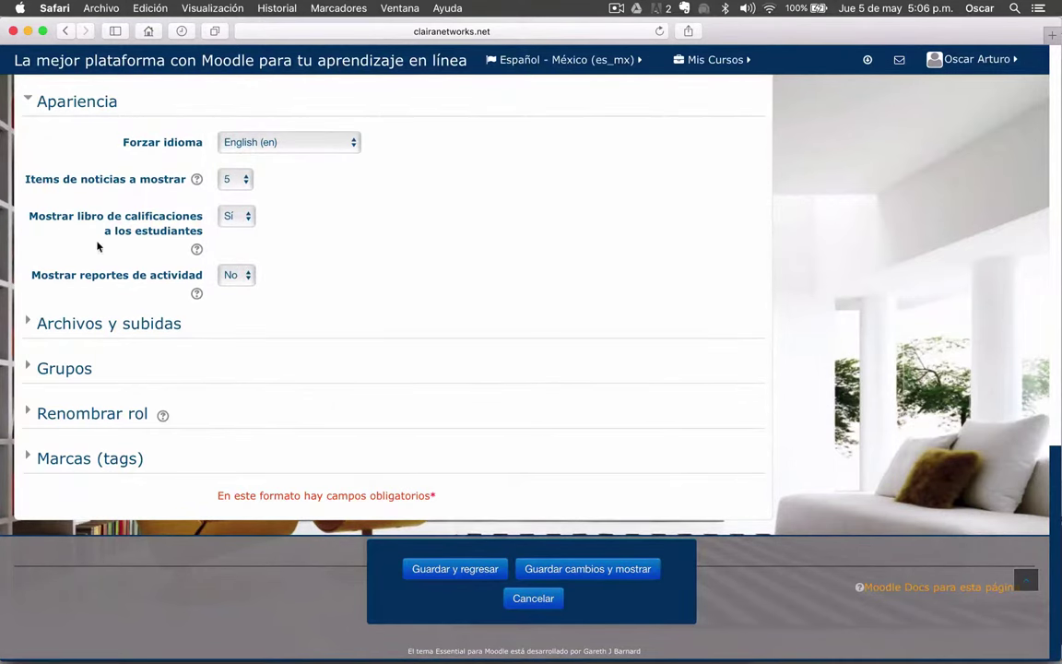
pyautogui.click(249, 217)
pyautogui.click(245, 222)
pyautogui.click(247, 277)
pyautogui.click(233, 293)
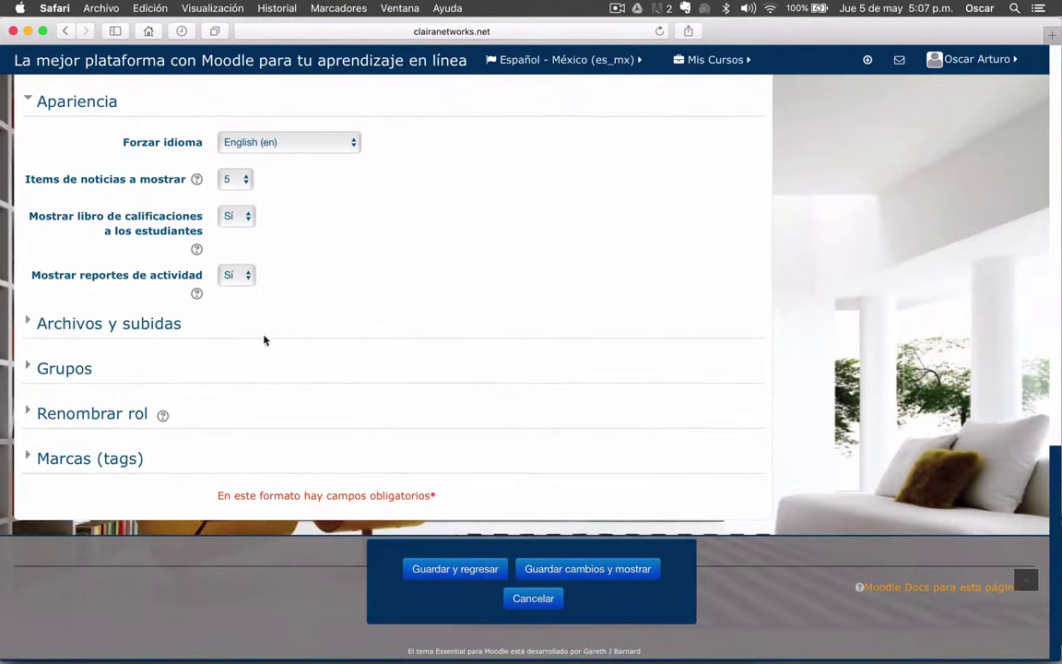
# - Read the help for Mostrar reportes de actividad and close it
pyautogui.click(197, 294)
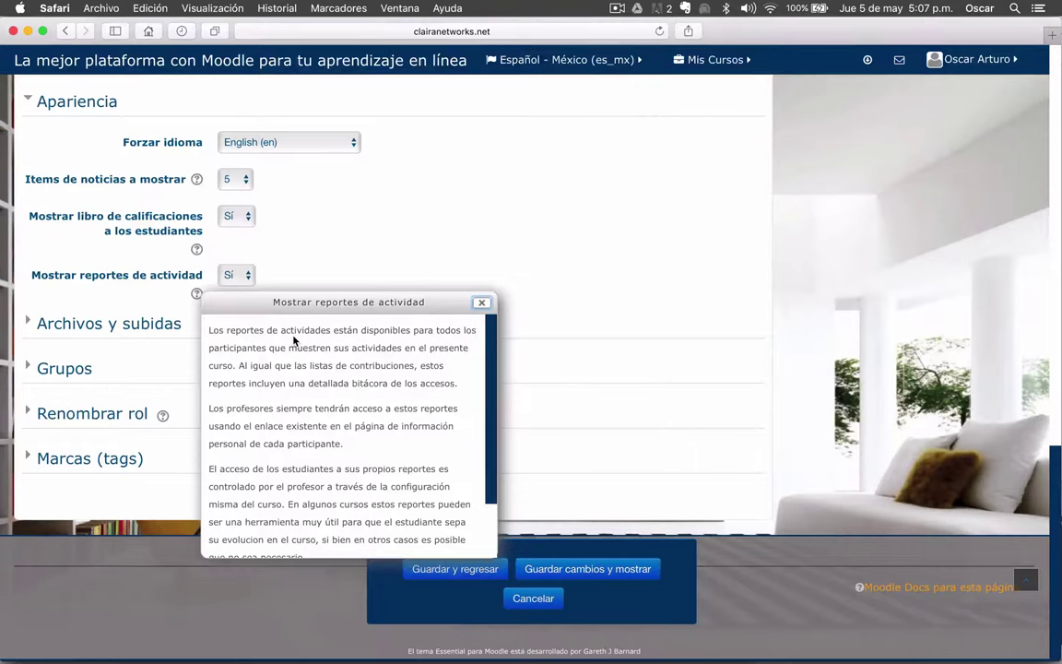
pyautogui.click(482, 304)
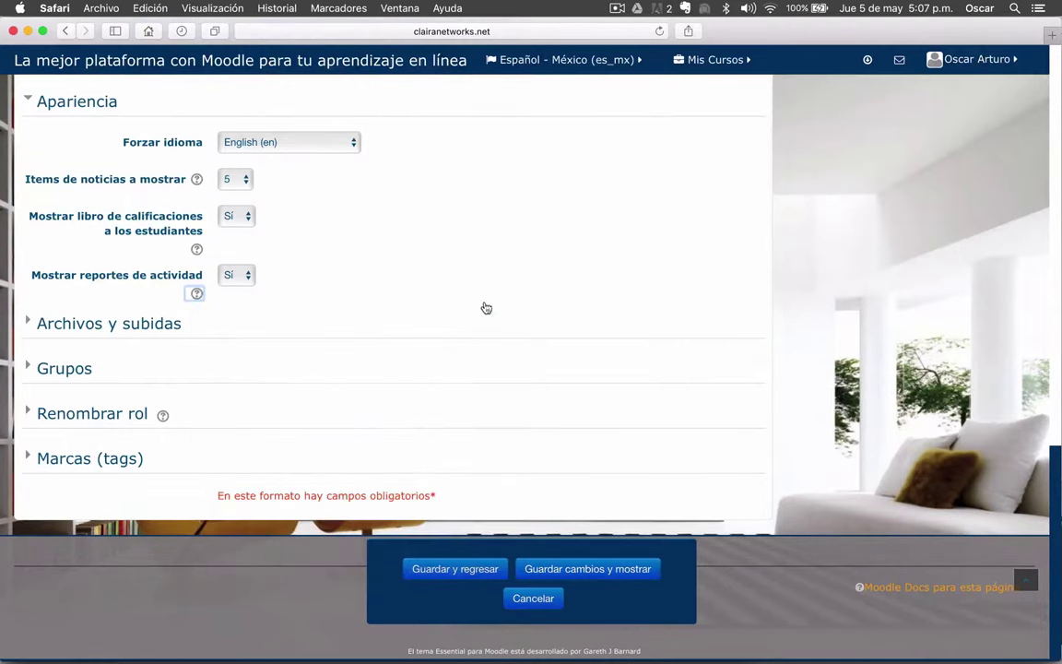
pyautogui.click(104, 284)
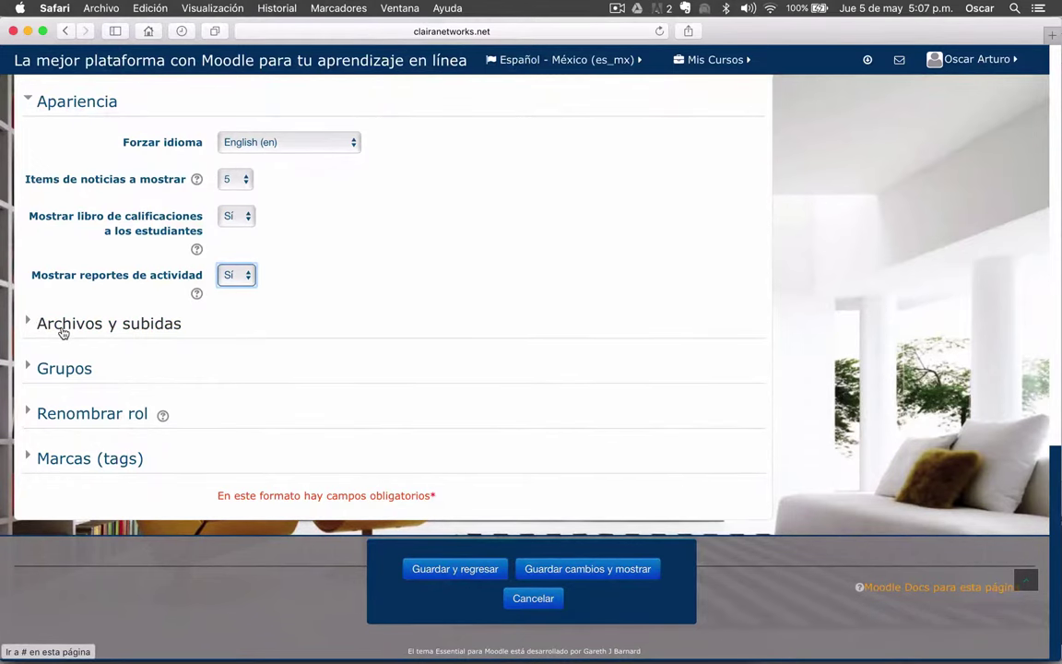
# - Expand Archivos y subidas and set the maximum size of files uploaded by users to 32MB
pyautogui.click(62, 329)
pyautogui.scroll(-2, 507, 363)
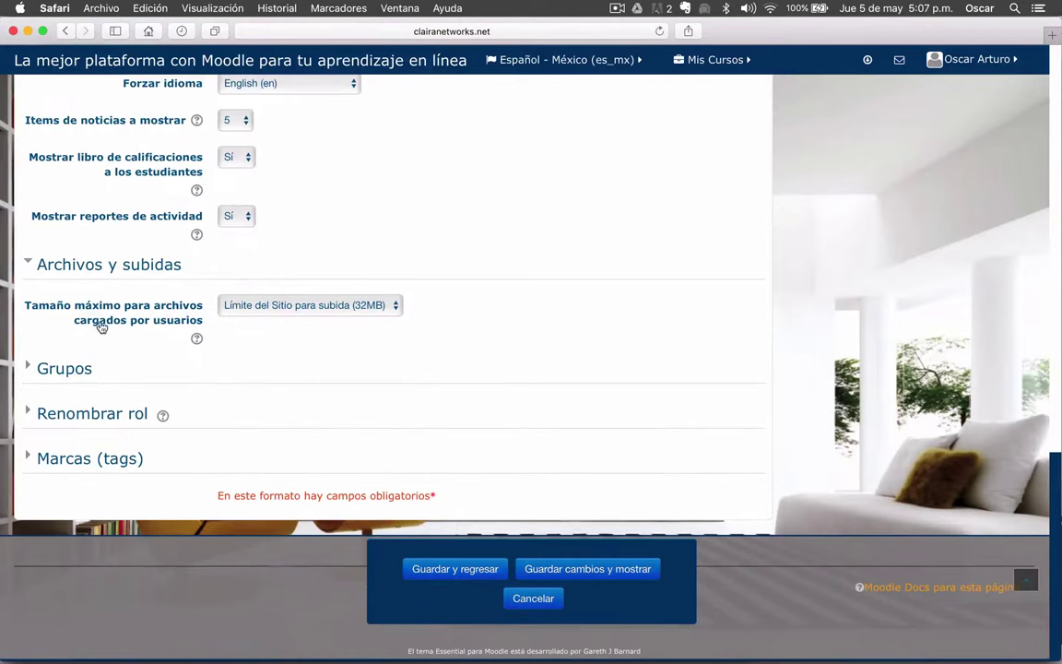
pyautogui.click(397, 308)
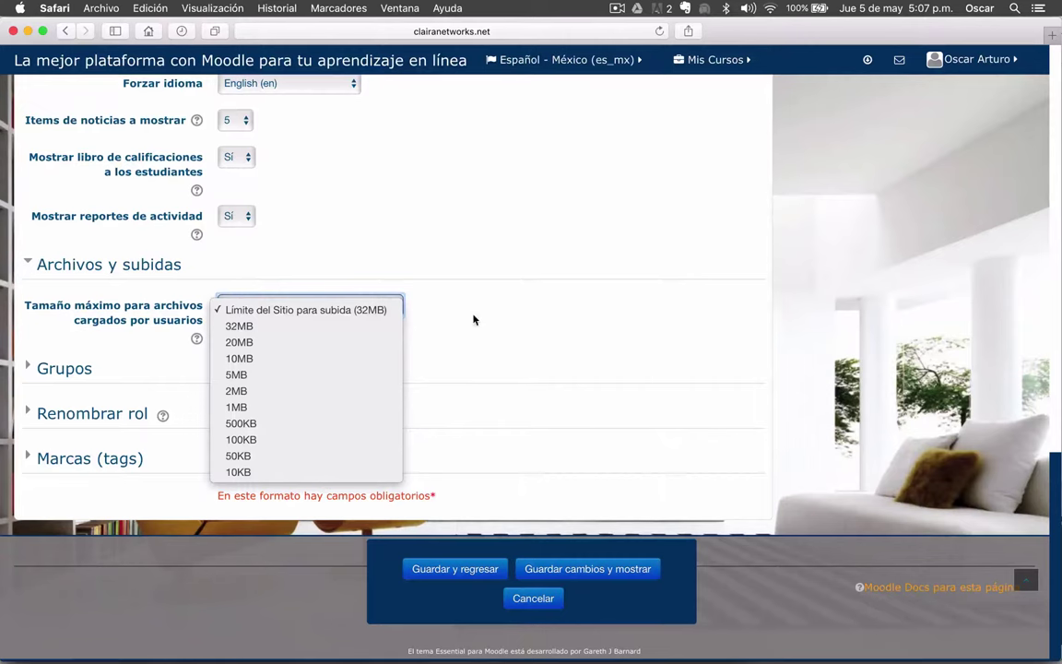
pyautogui.click(260, 332)
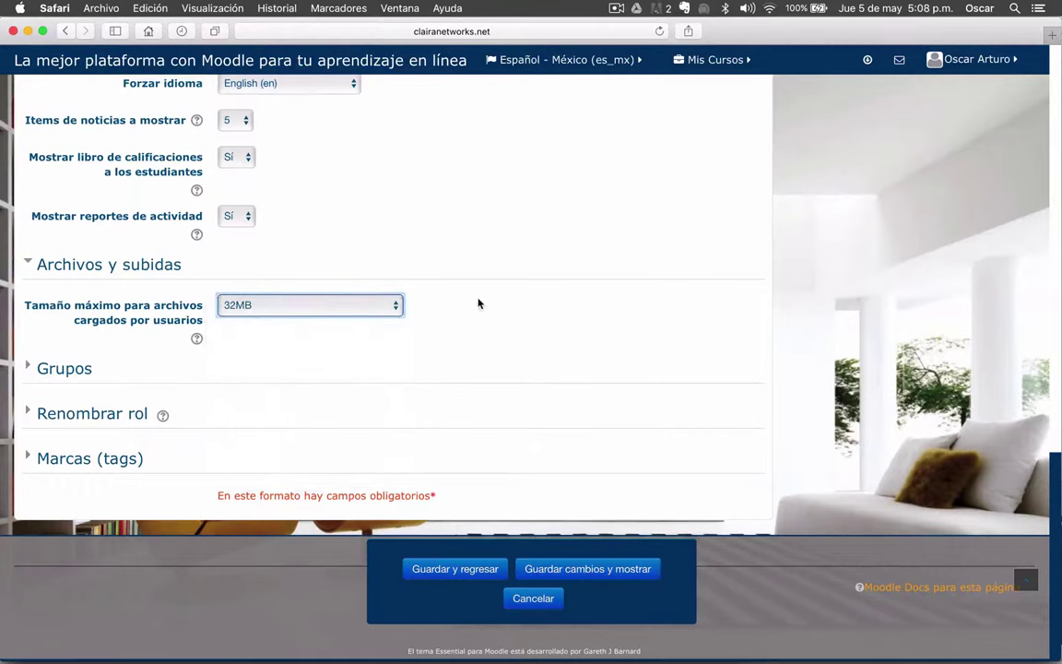
pyautogui.click(544, 335)
# - Expand the Grupos section, review the Modo de grupo options, and read and close their help
pyautogui.scroll(-1, 543, 334)
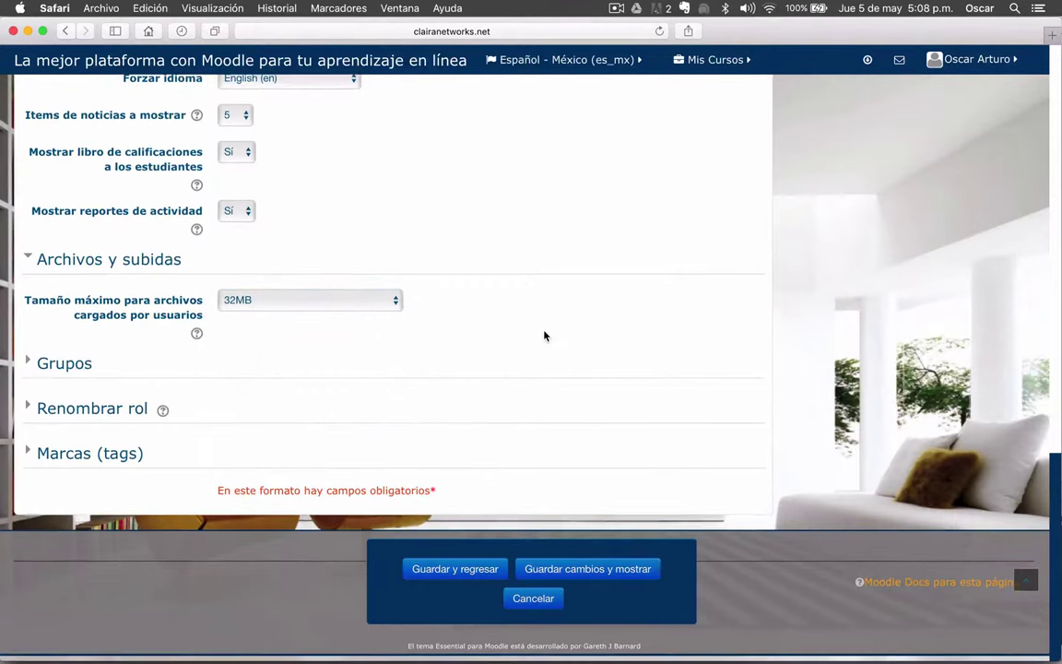
pyautogui.click(54, 371)
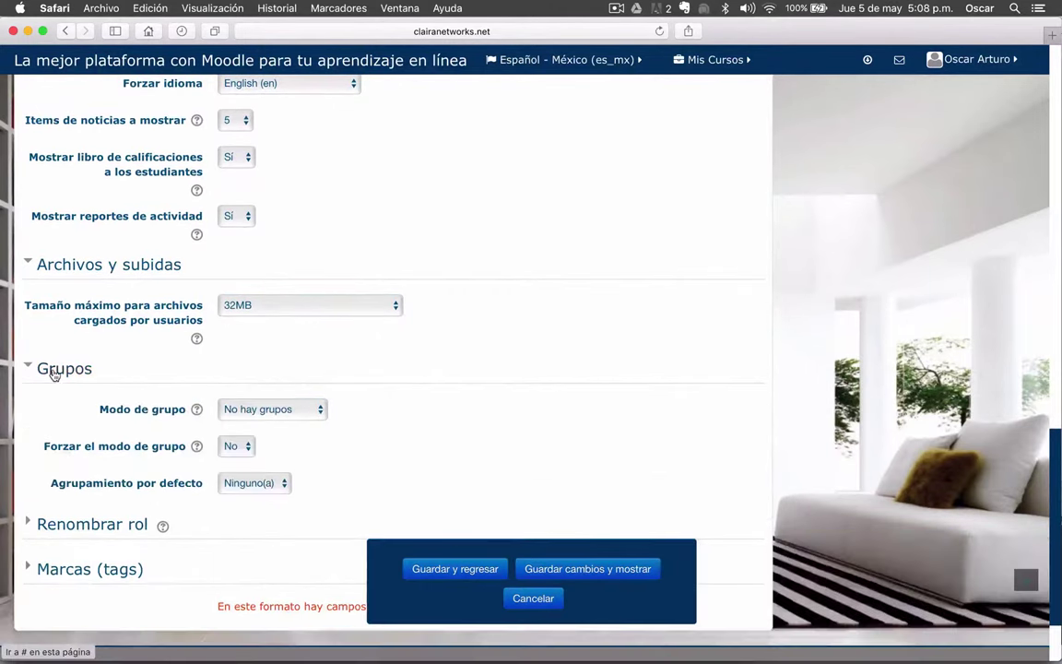
pyautogui.scroll(-3, 569, 335)
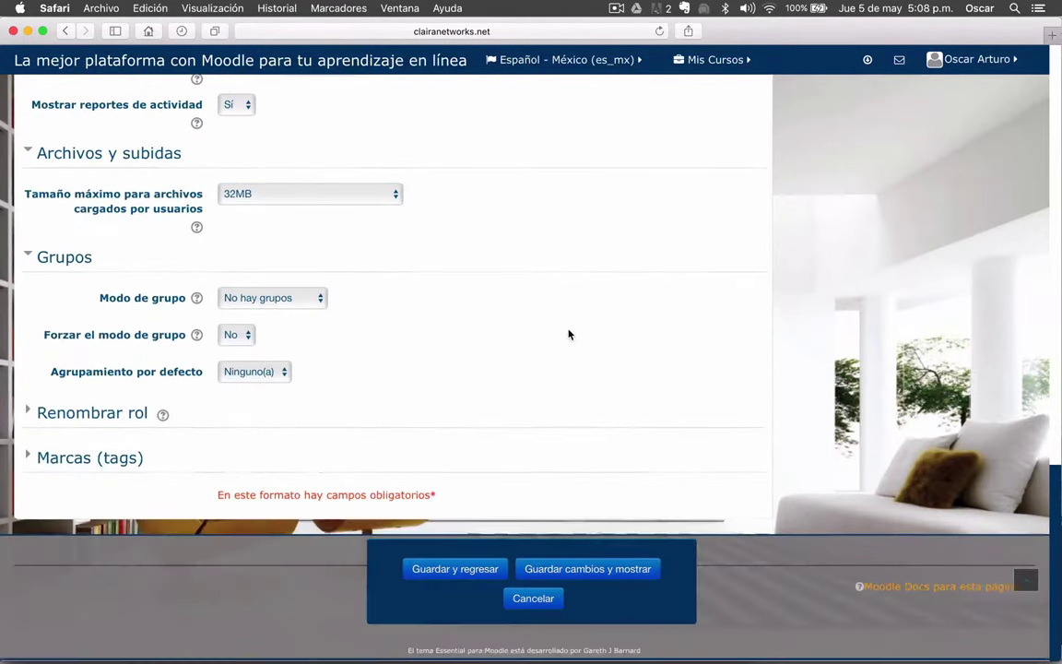
pyautogui.click(307, 295)
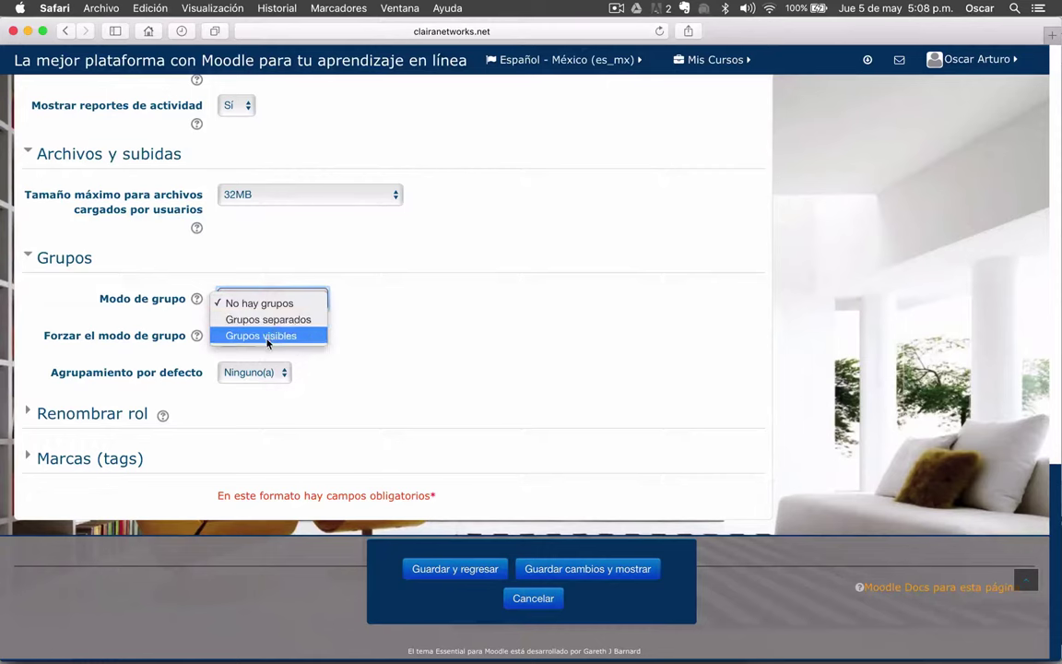
pyautogui.click(429, 334)
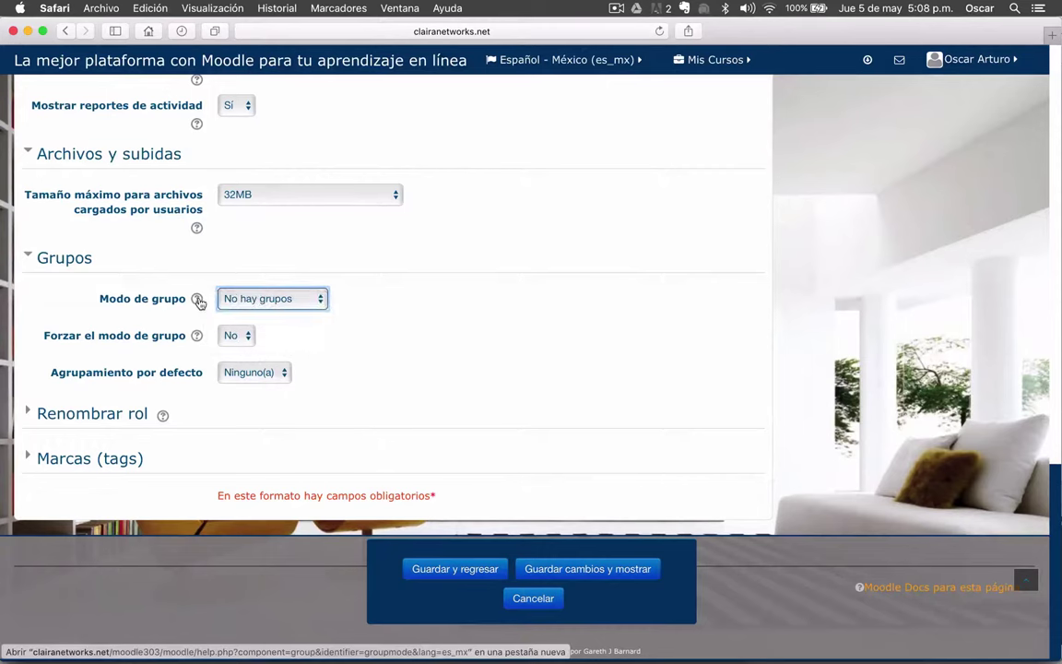
pyautogui.click(197, 300)
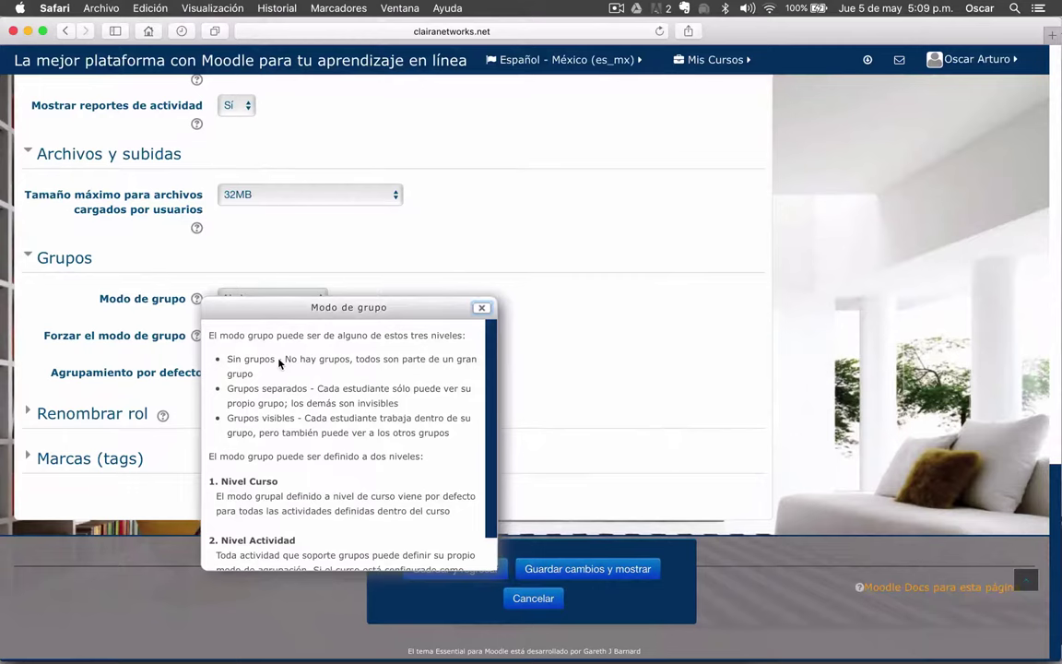
pyautogui.click(481, 307)
# - Set Modo de grupo to Grupos separados and Forzar el modo de grupo to Sí, keeping Agrupamiento por defecto at Ninguno(a)
pyautogui.click(285, 298)
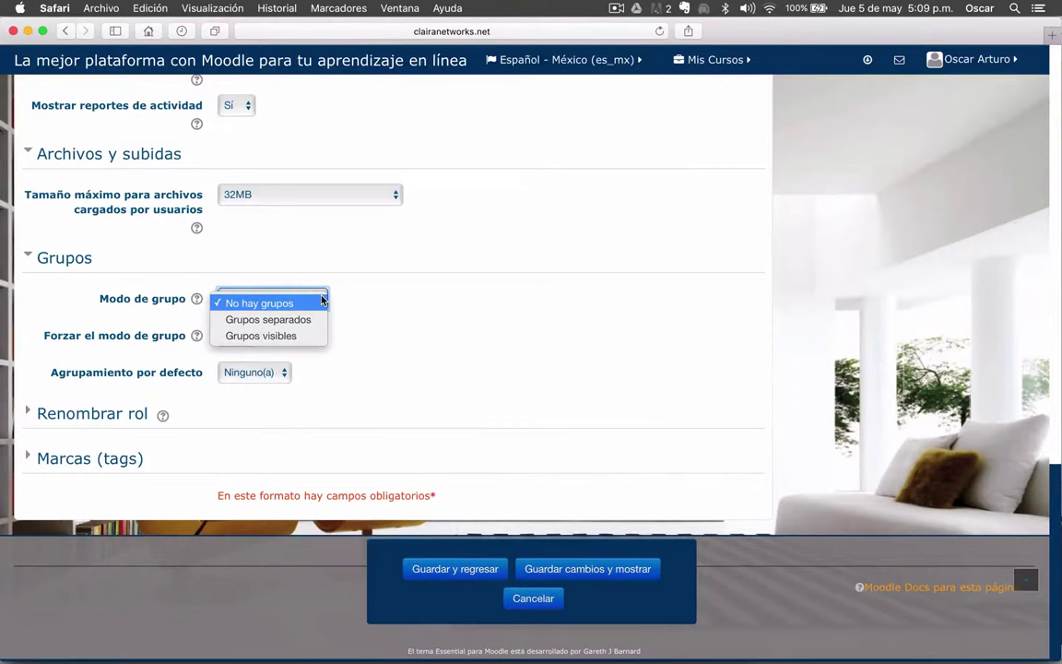
pyautogui.click(276, 320)
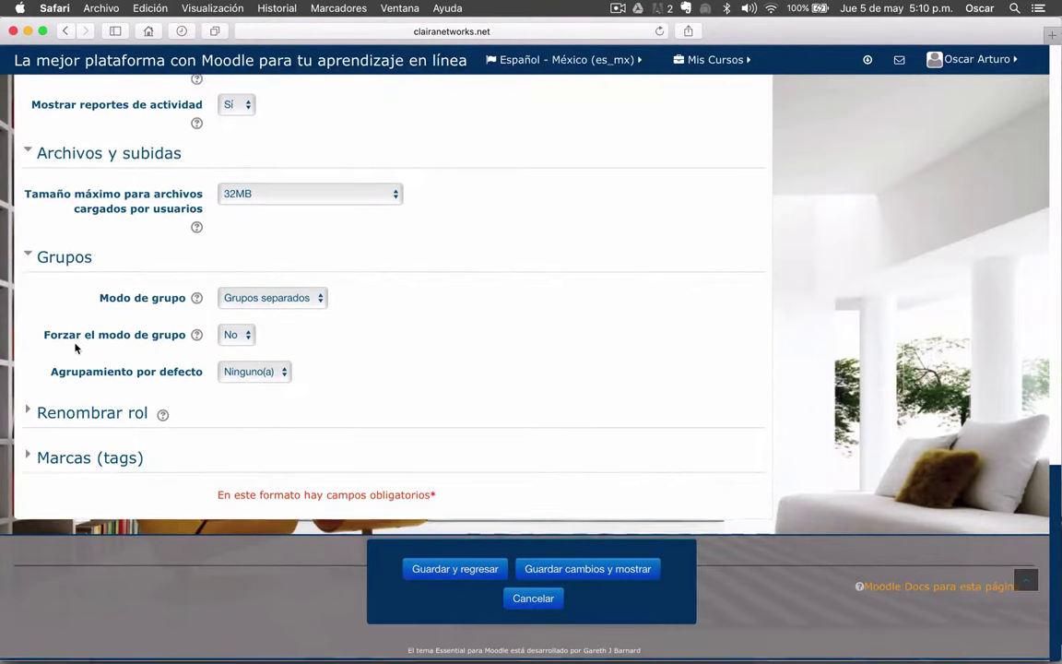
pyautogui.click(247, 336)
pyautogui.click(228, 361)
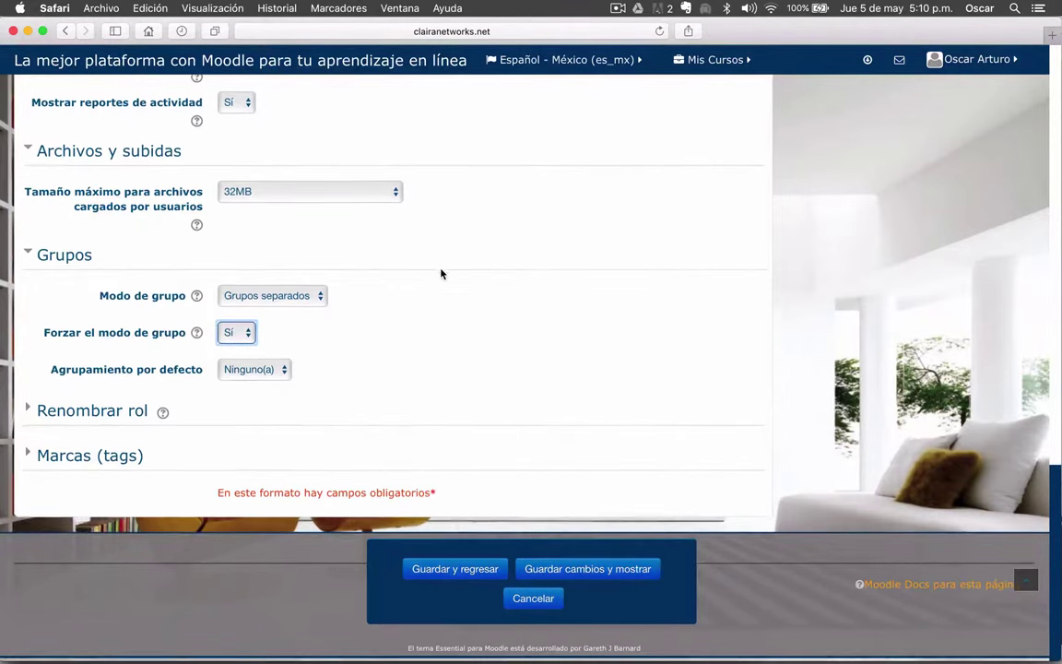
pyautogui.click(285, 373)
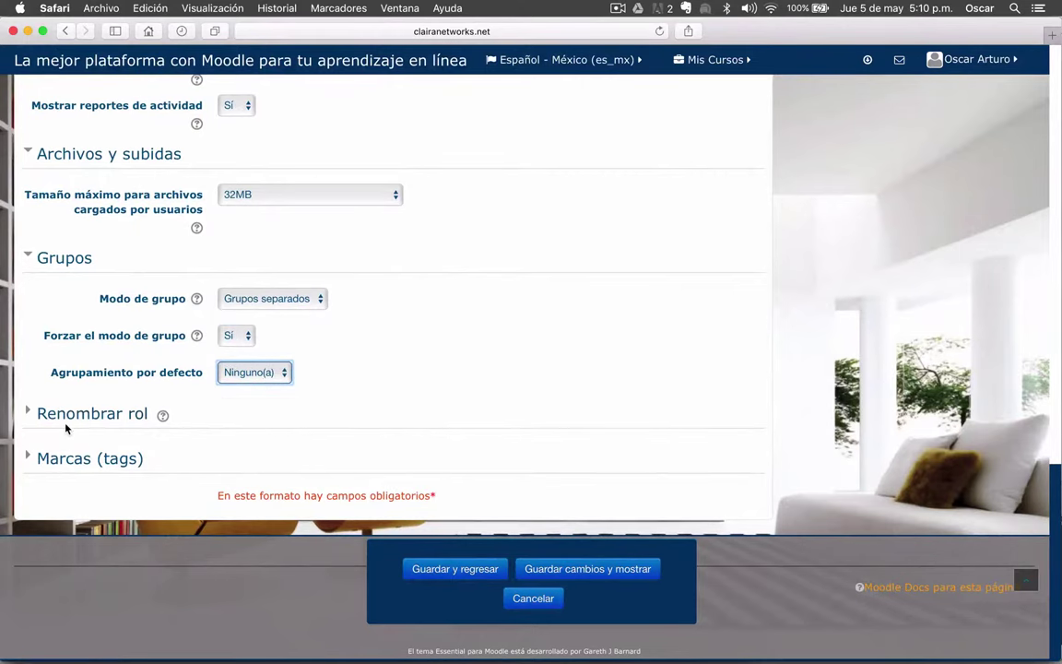
# - Expand the Renombrar rol section and examine its custom role name fields, leaving them empty
pyautogui.click(48, 424)
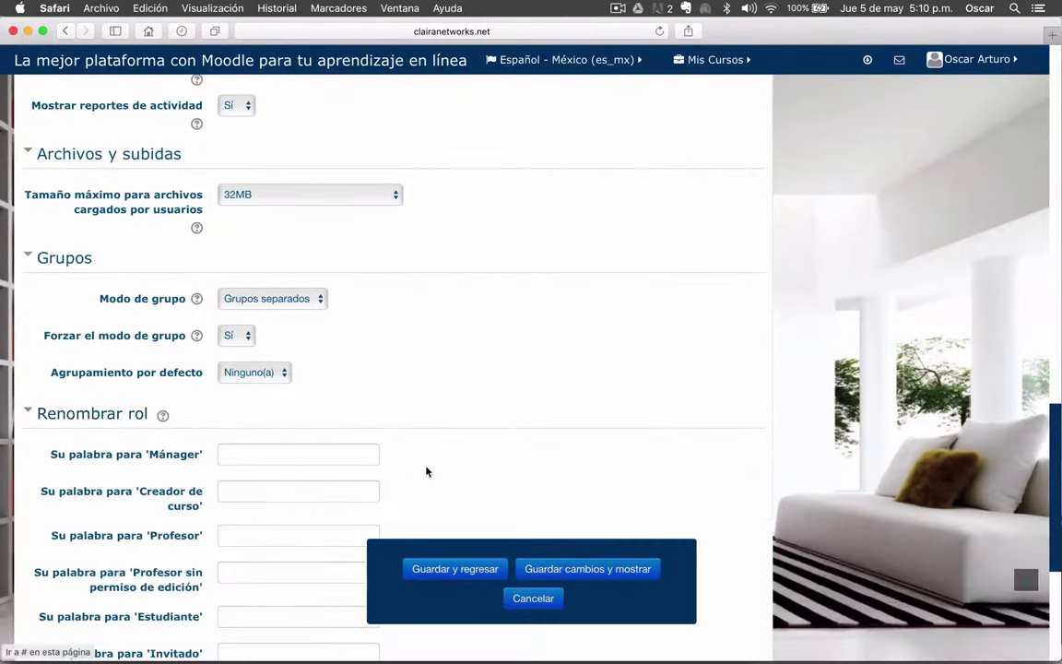
pyautogui.scroll(-2, 512, 355)
pyautogui.scroll(-3, 512, 355)
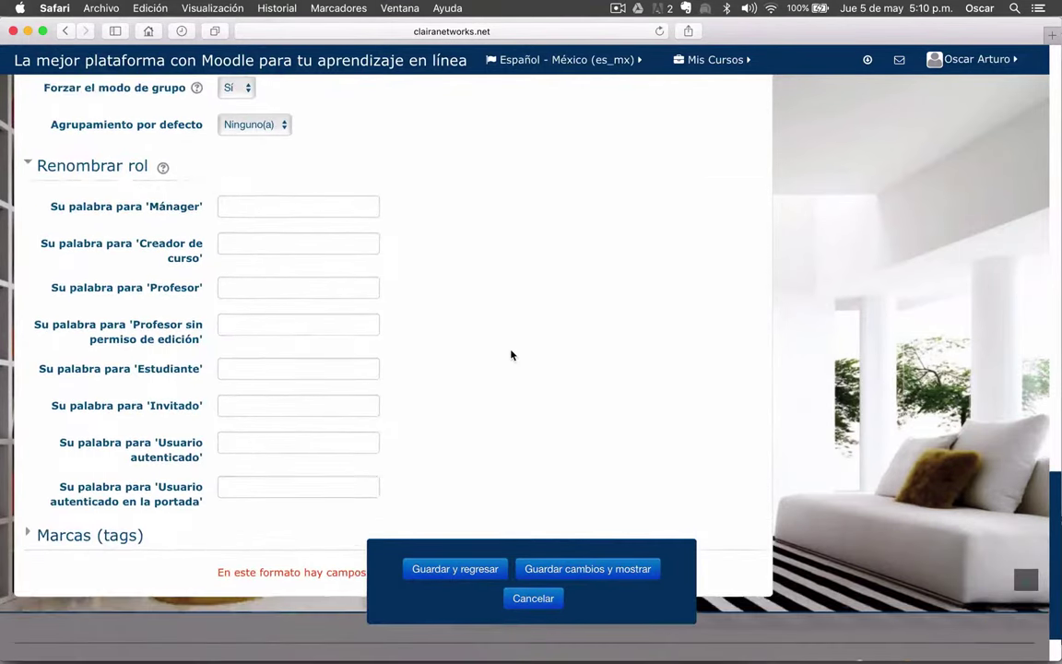
pyautogui.scroll(-1, 512, 355)
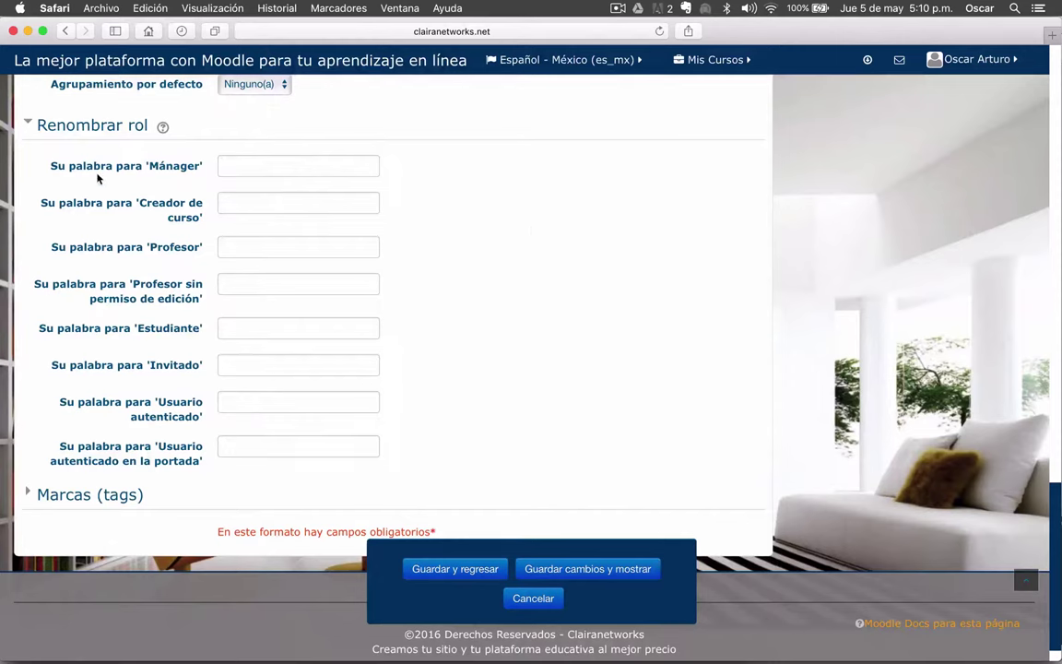
pyautogui.click(245, 167)
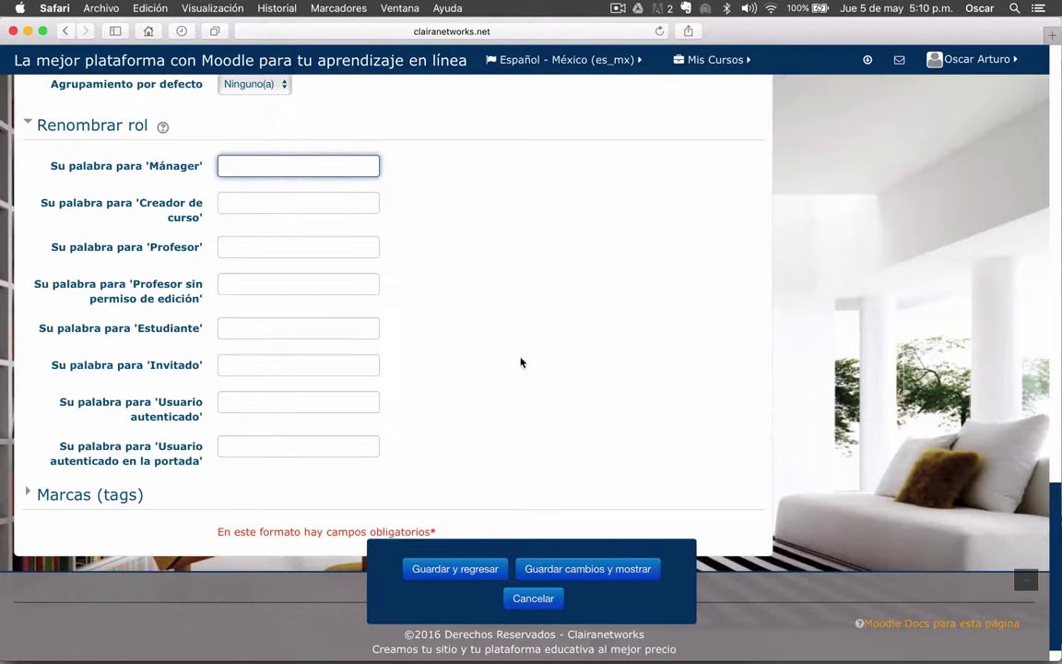
pyautogui.scroll(-1, 521, 362)
pyautogui.scroll(1, 522, 360)
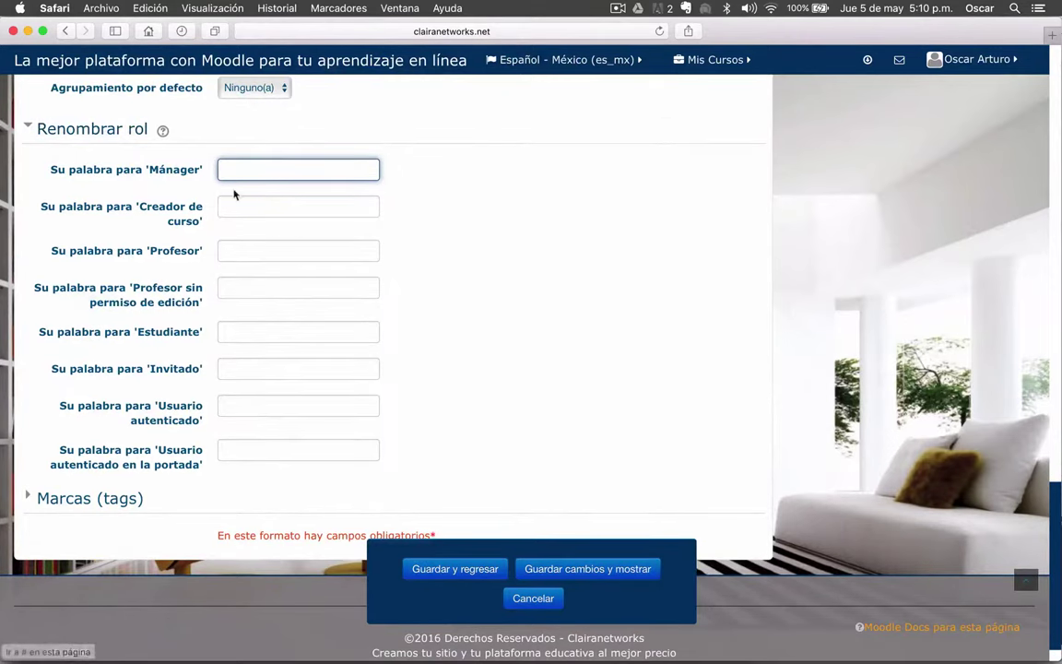
# - Expand the Marcas (tags) section and add the course tag informatica
pyautogui.scroll(-1, 264, 281)
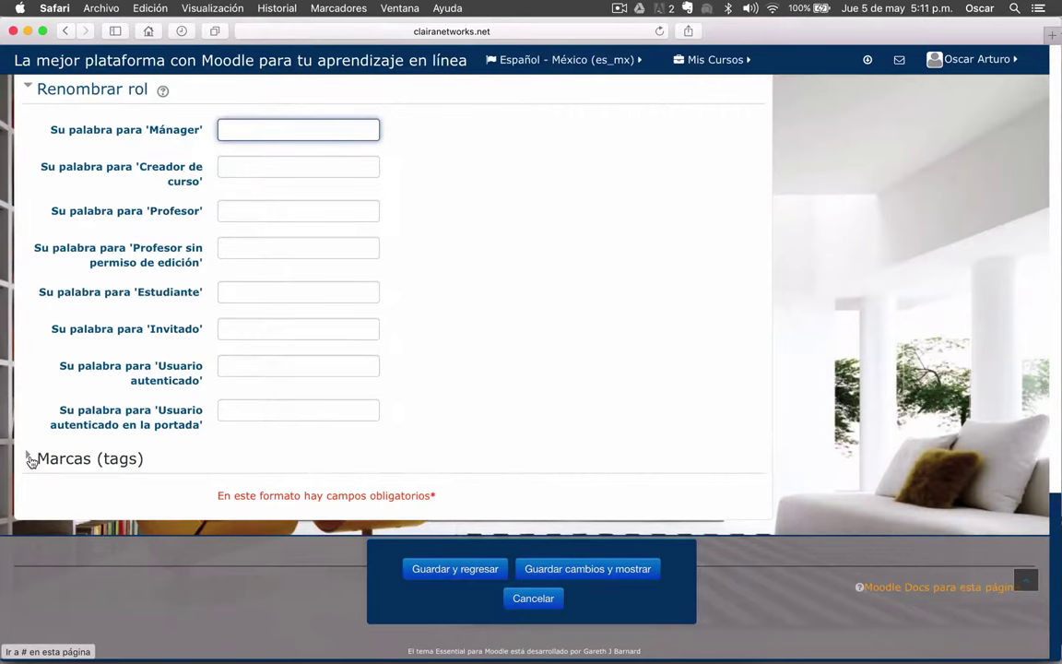
pyautogui.click(30, 460)
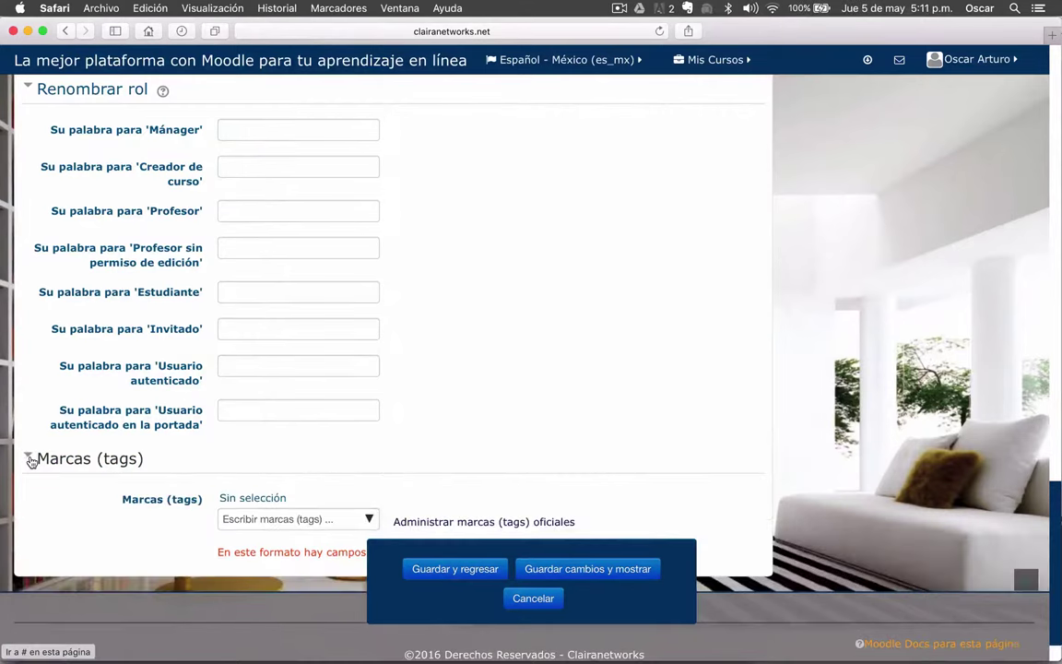
pyautogui.scroll(-2, 103, 458)
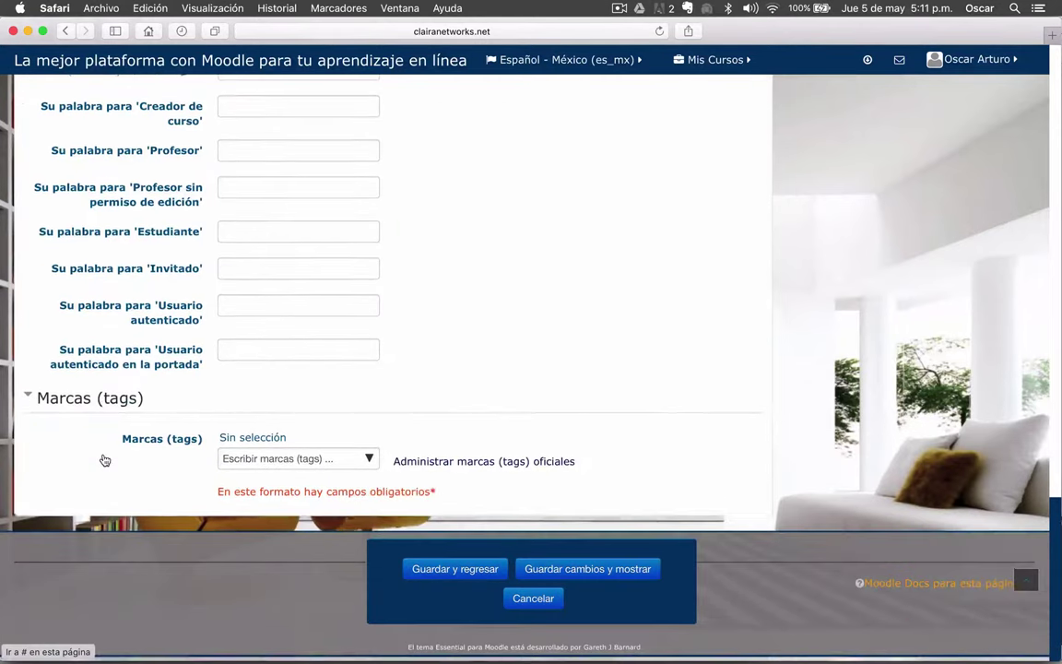
pyautogui.click(270, 455)
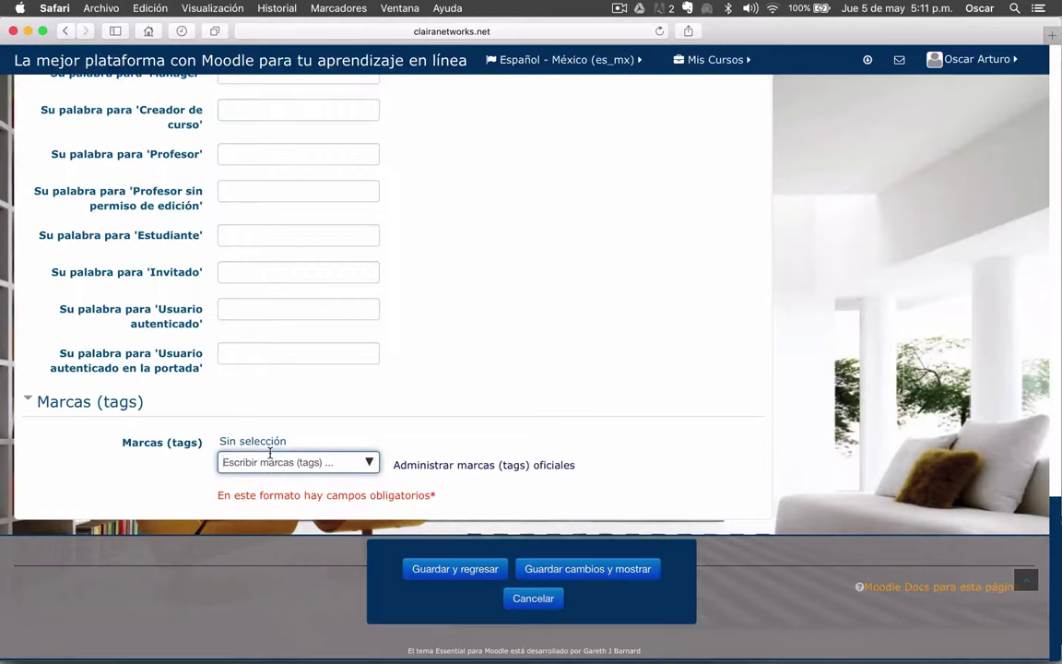
pyautogui.write('informa')
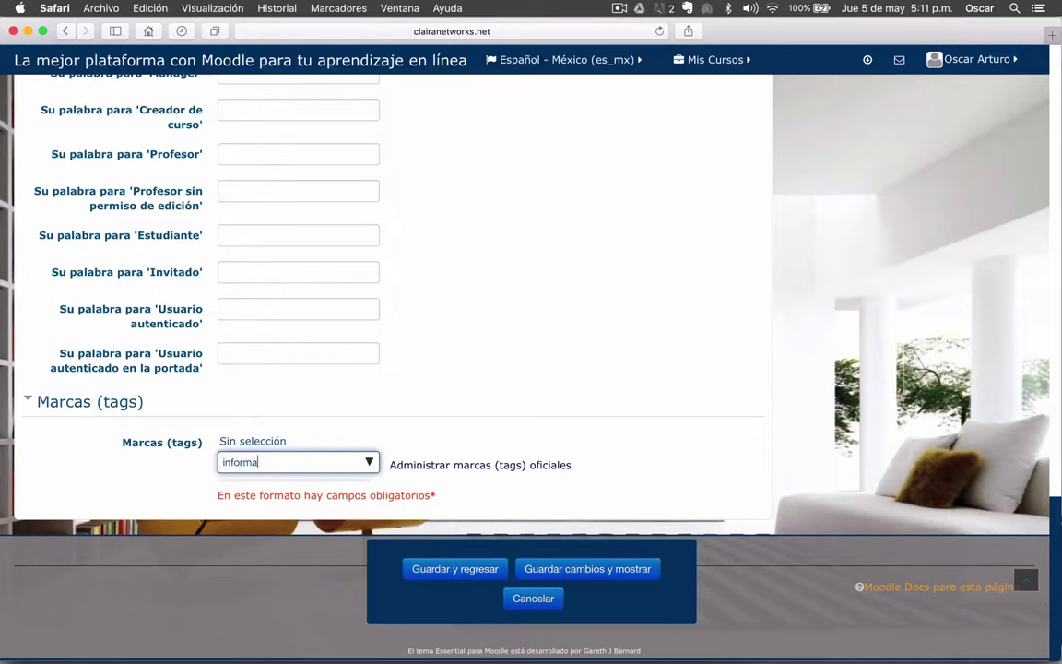
pyautogui.write('tica')
pyautogui.press('Return')
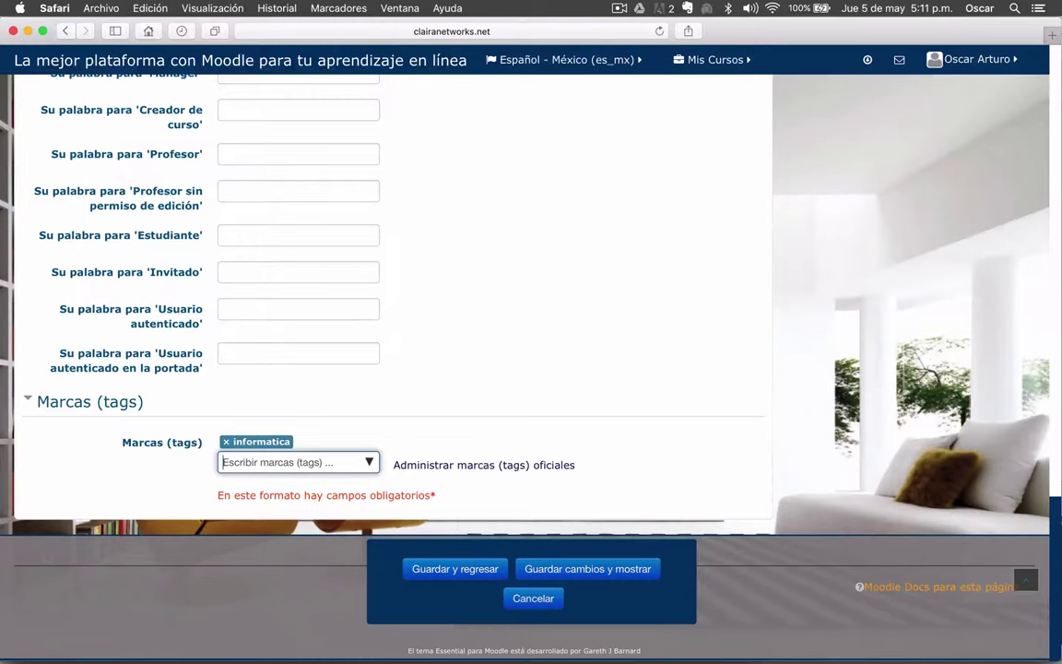
# - Add the course tags entornos en línea and computación
pyautogui.write('entornos en líne')
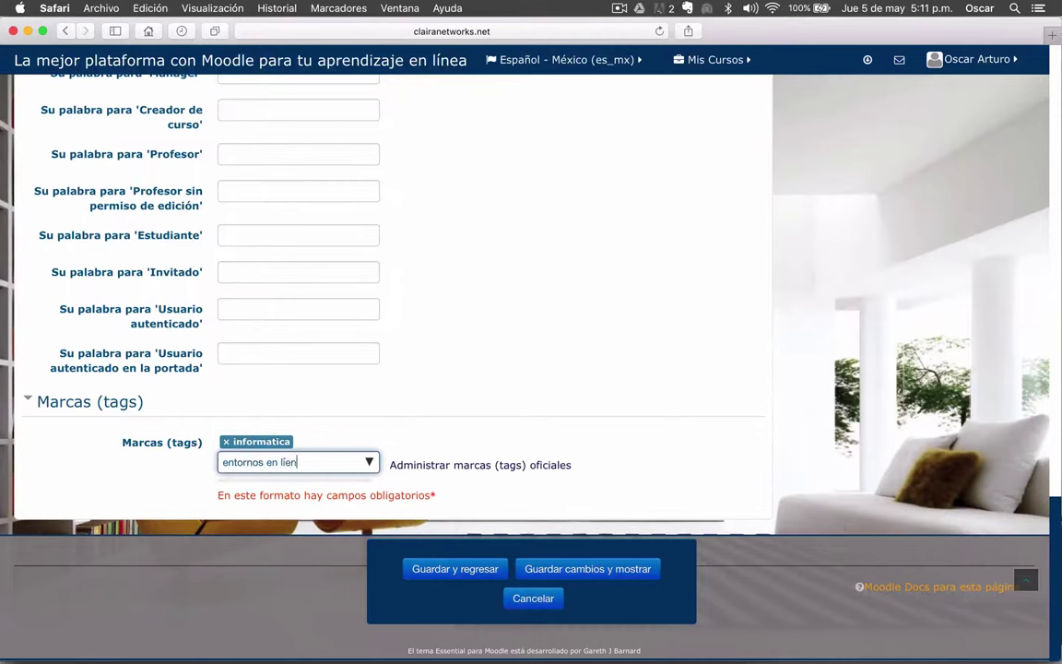
pyautogui.press('BackSpace')
pyautogui.press('Return')
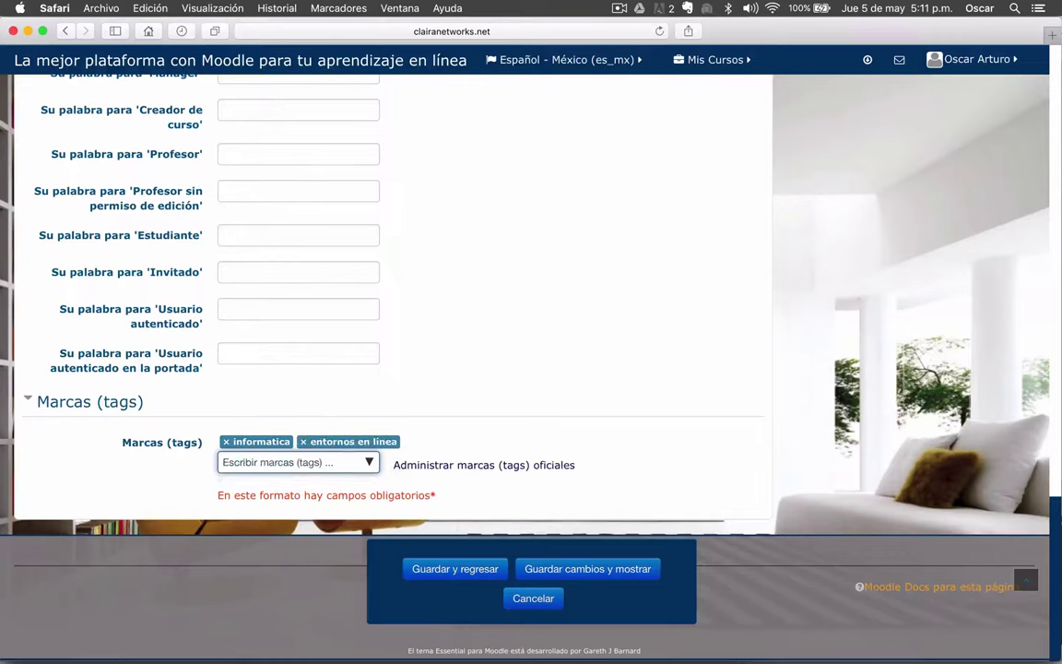
pyautogui.write('cu')
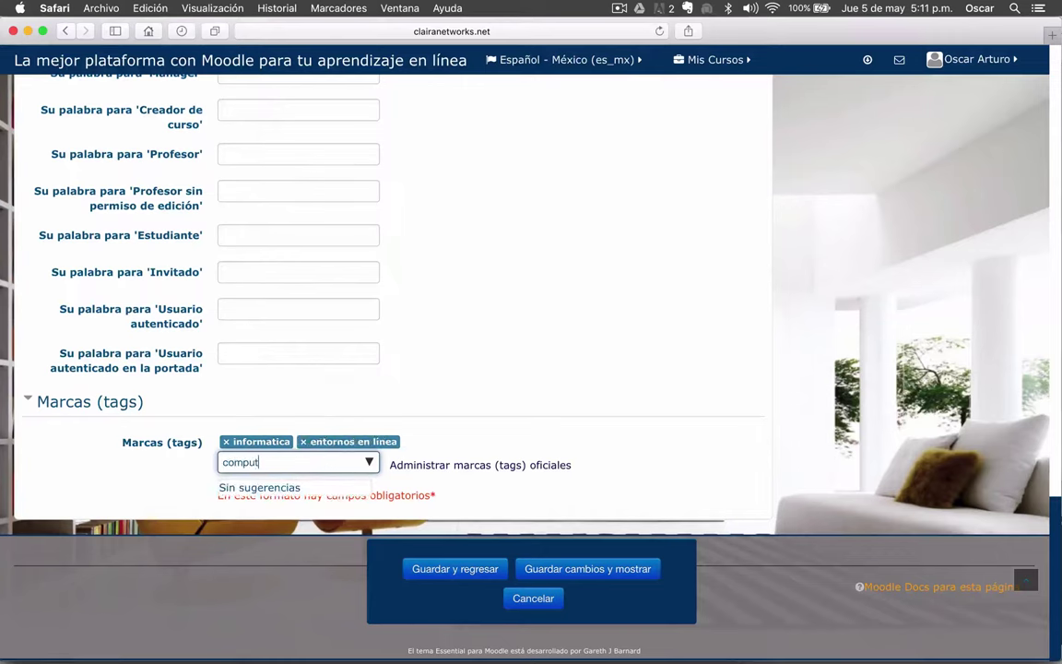
pyautogui.write('mputación')
pyautogui.press('Return')
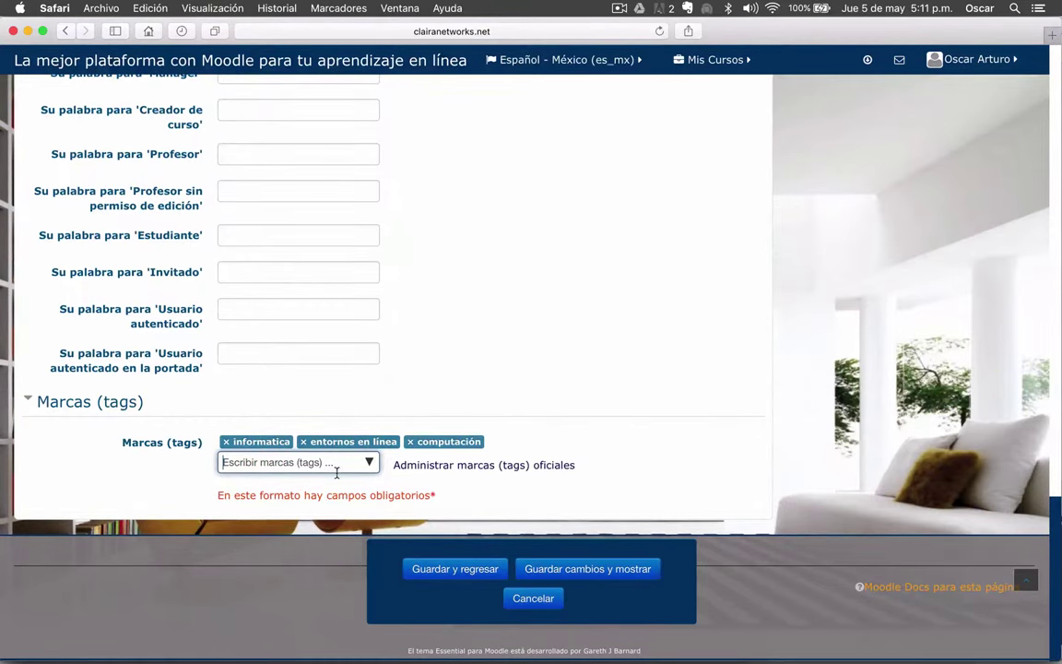
# - Review the completed settings of the new course form, then save the course and display it
pyautogui.scroll(10, 157, 477)
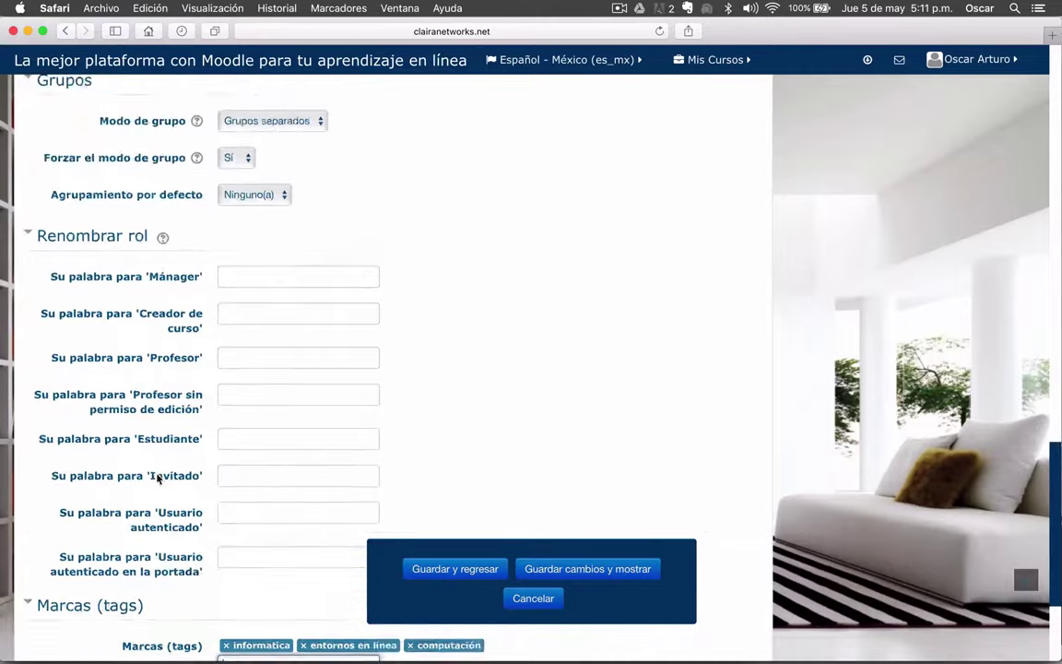
pyautogui.scroll(15, 157, 478)
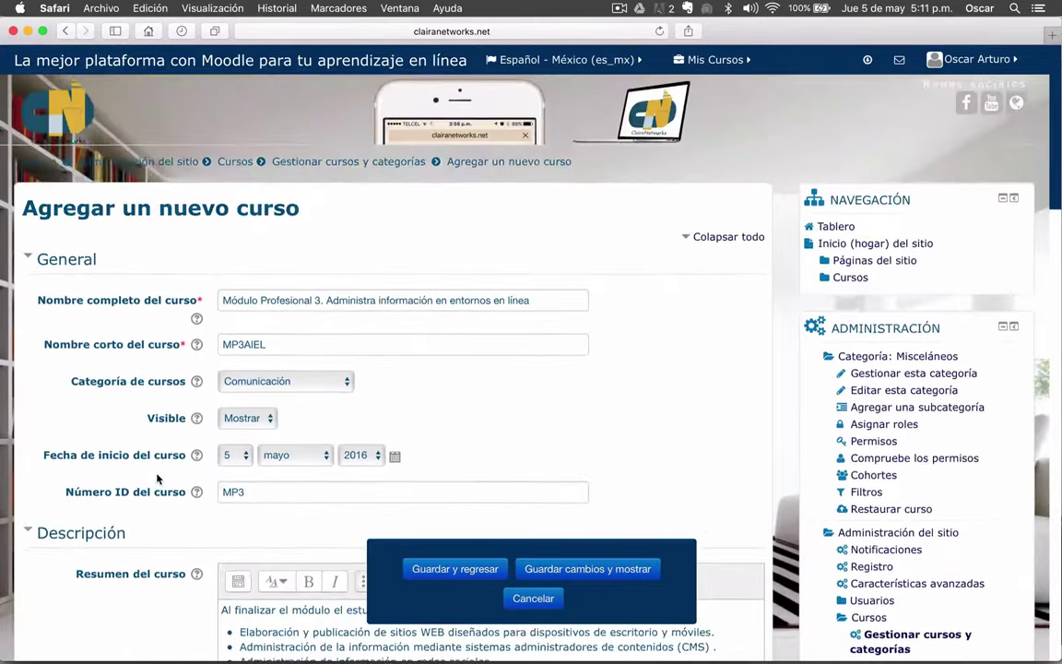
pyautogui.scroll(-15, 158, 478)
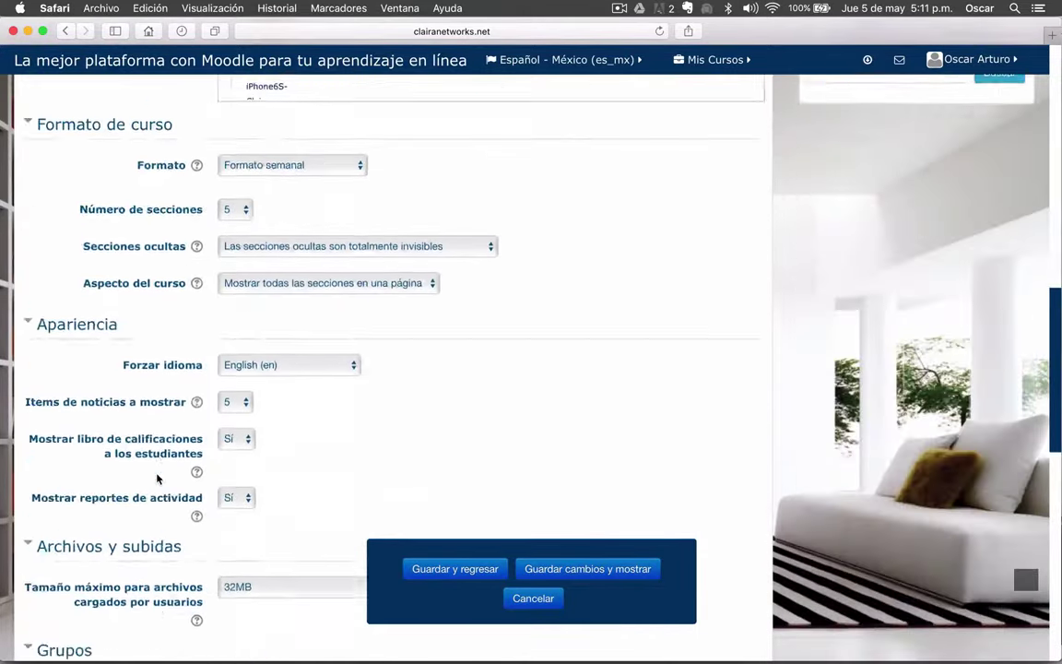
pyautogui.scroll(-10, 157, 478)
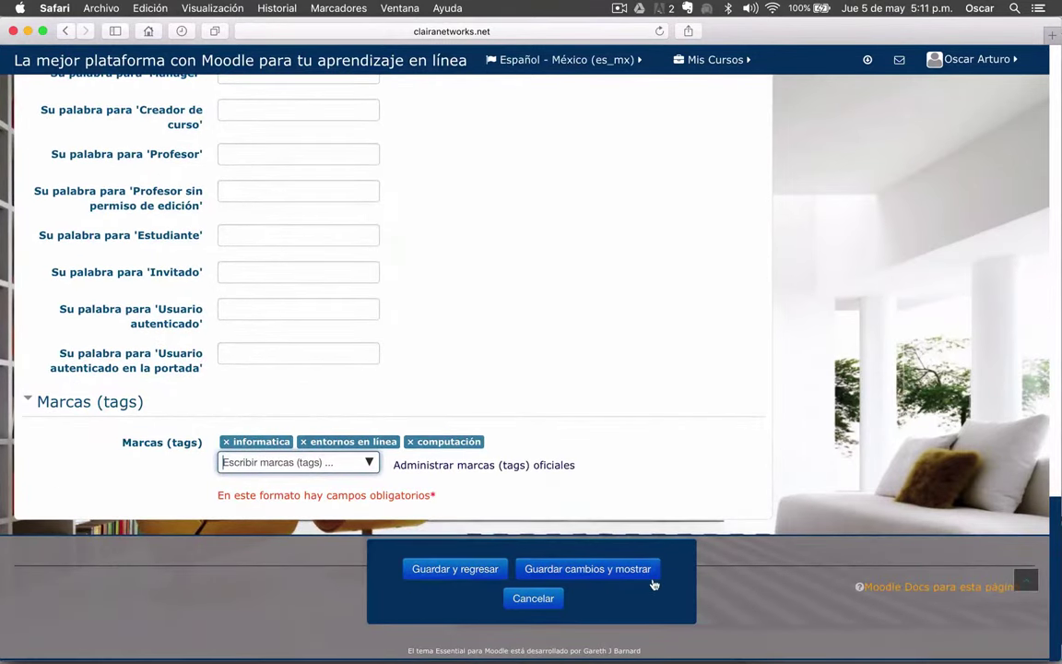
pyautogui.click(573, 569)
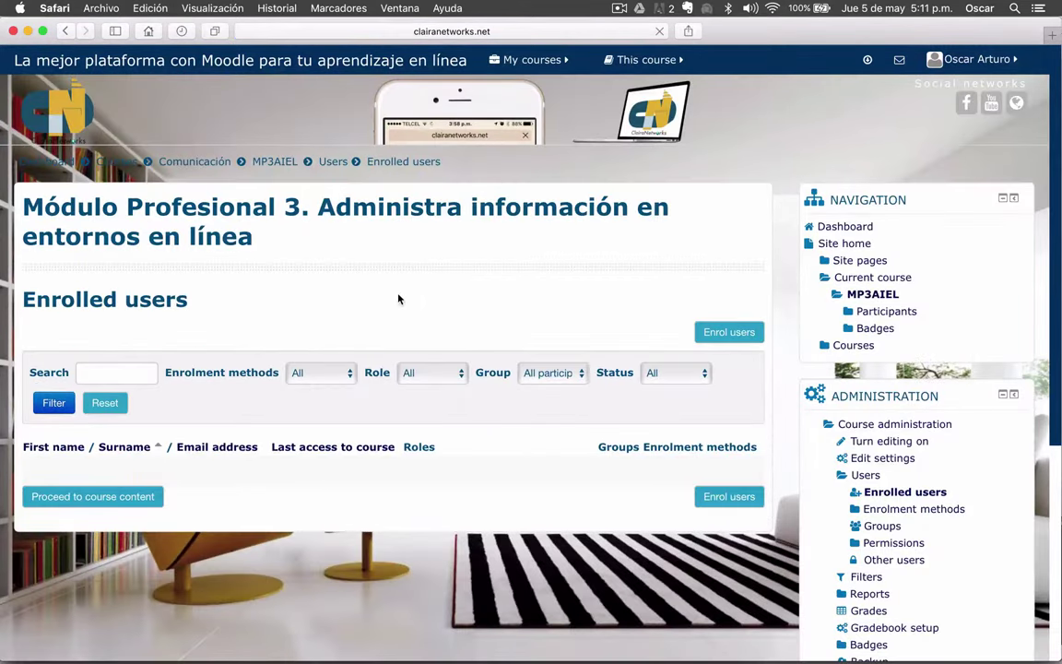
# - Examine the new course's Enrolled users page along with its navigation and course administration options
pyautogui.scroll(-3, 399, 298)
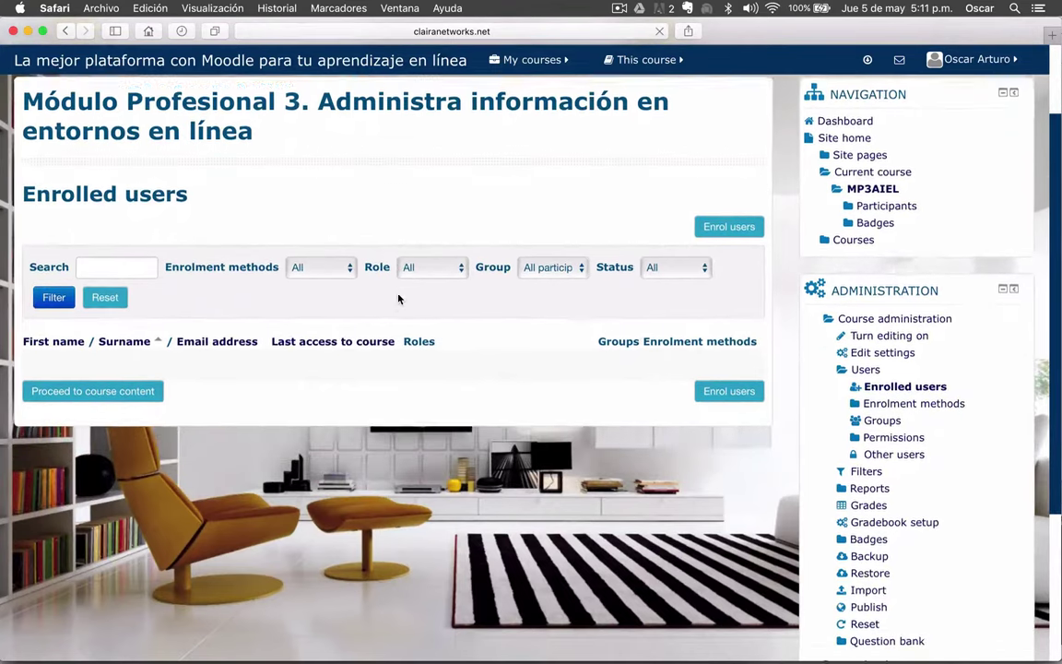
pyautogui.scroll(-3, 398, 298)
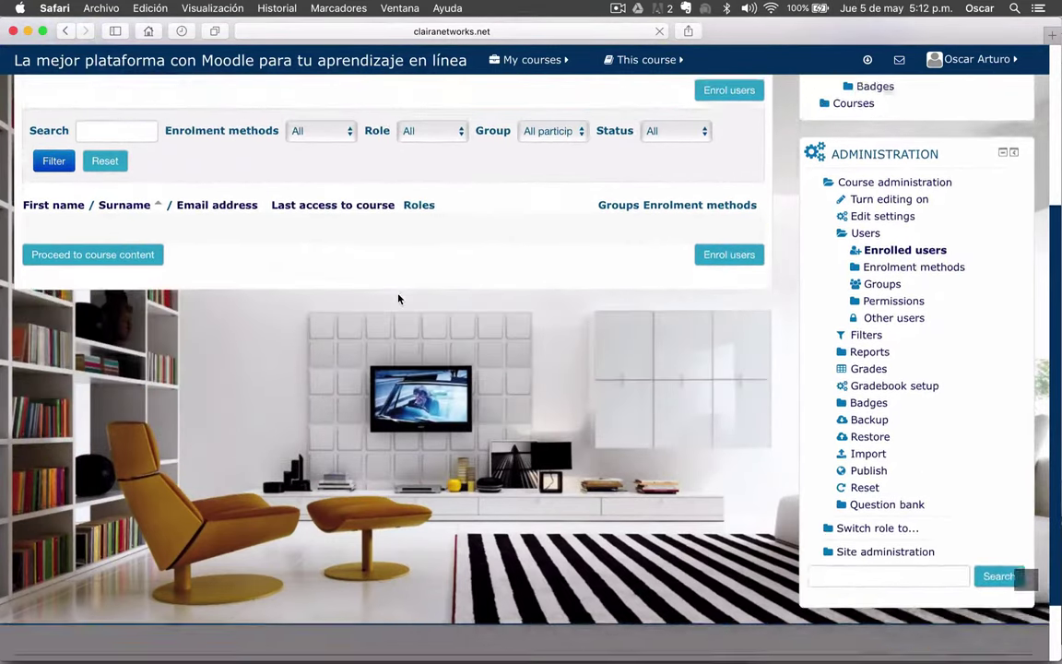
pyautogui.scroll(5, 398, 298)
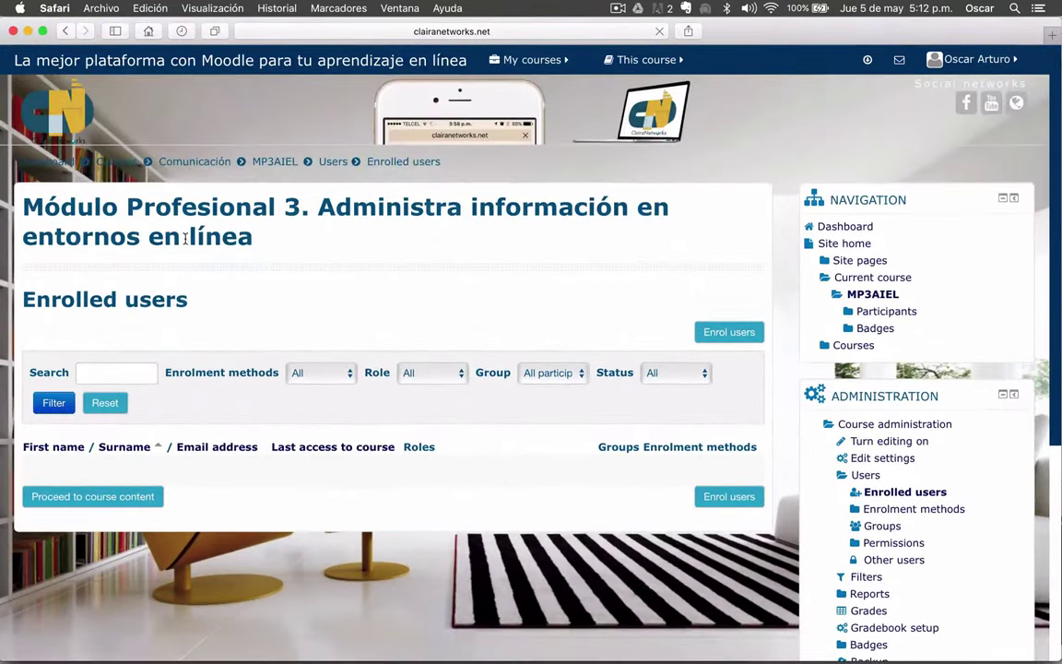
pyautogui.scroll(-2, 321, 291)
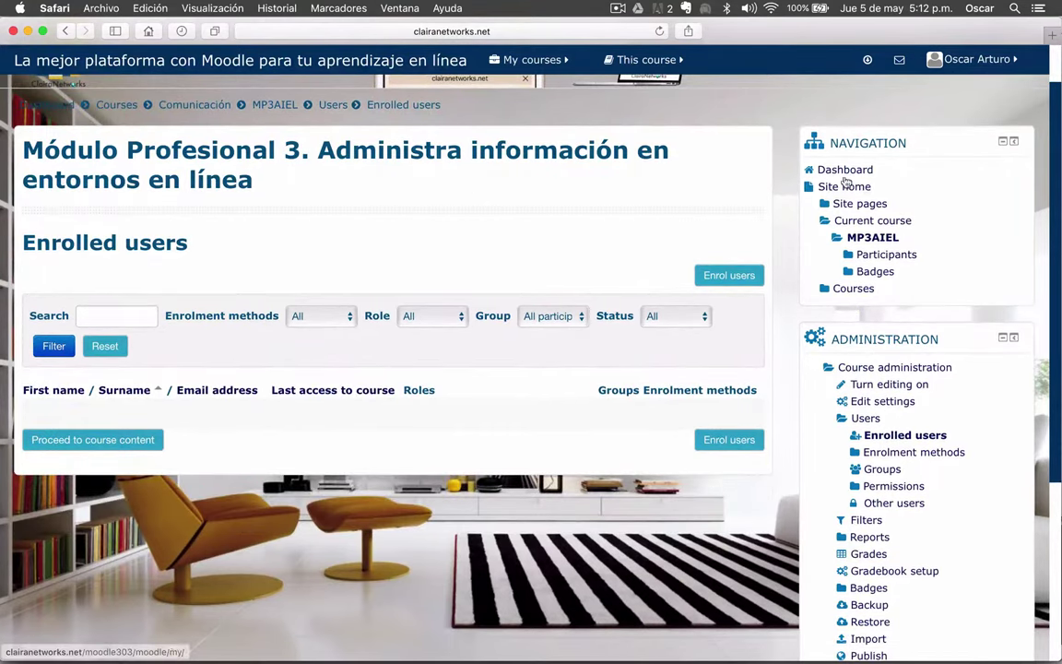
pyautogui.scroll(-1, 792, 473)
pyautogui.scroll(-5, 792, 473)
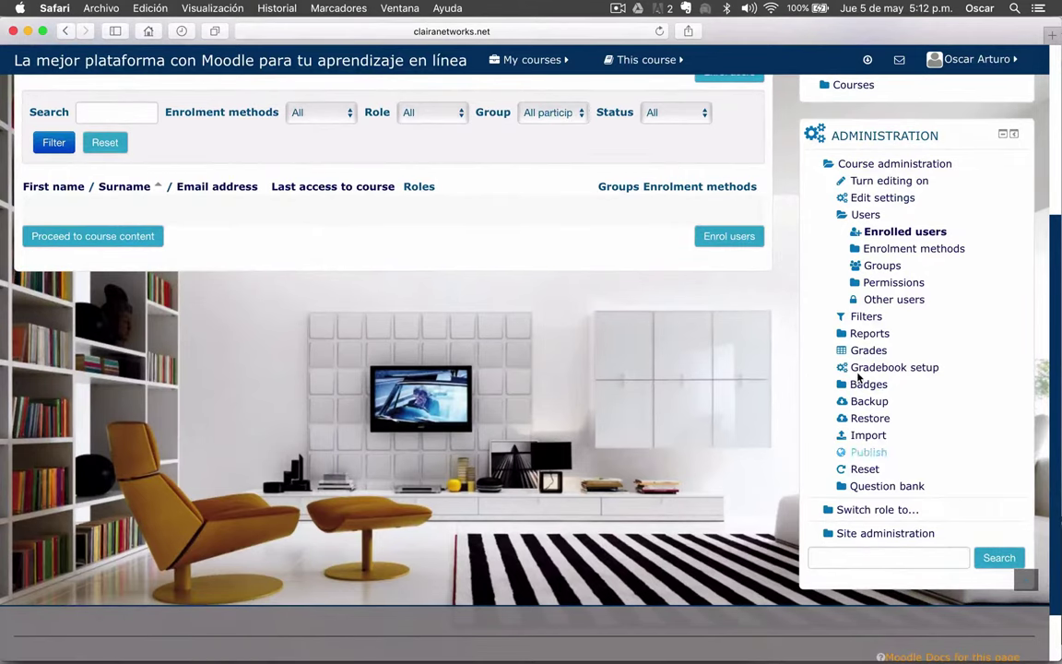
pyautogui.scroll(6, 547, 557)
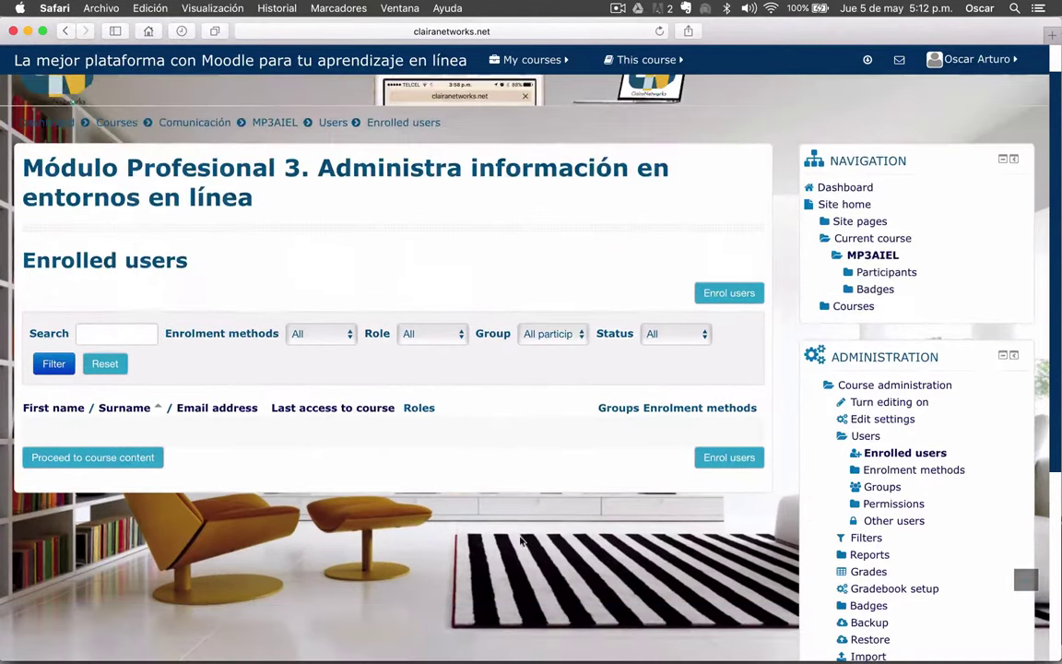
pyautogui.scroll(2, 782, 294)
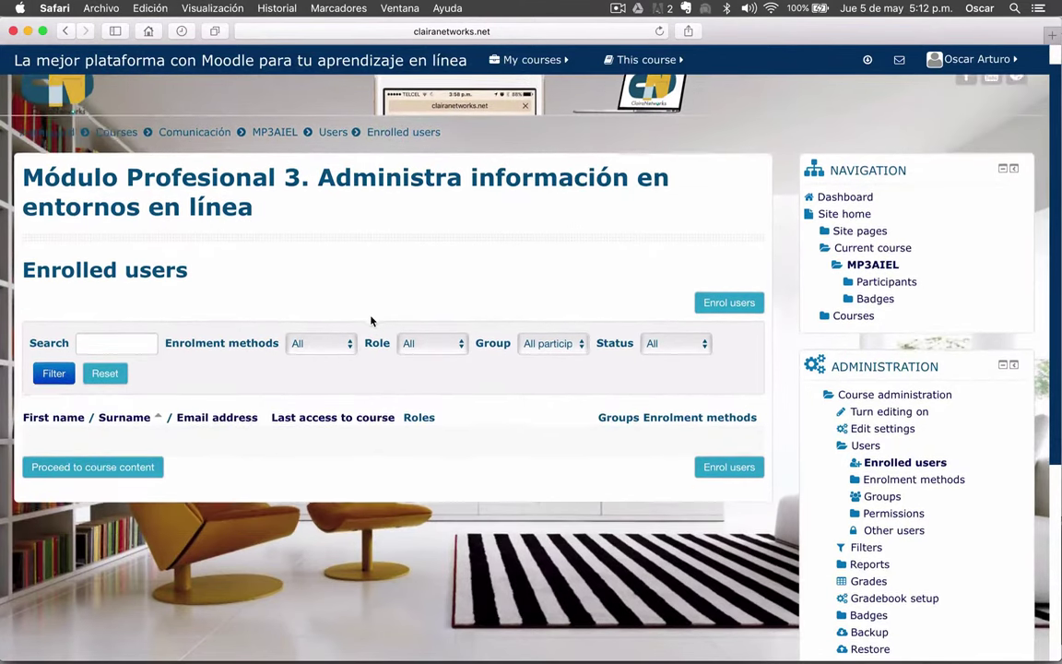
# - Go to the Dashboard and look over its course overview and blocks
pyautogui.click(845, 190)
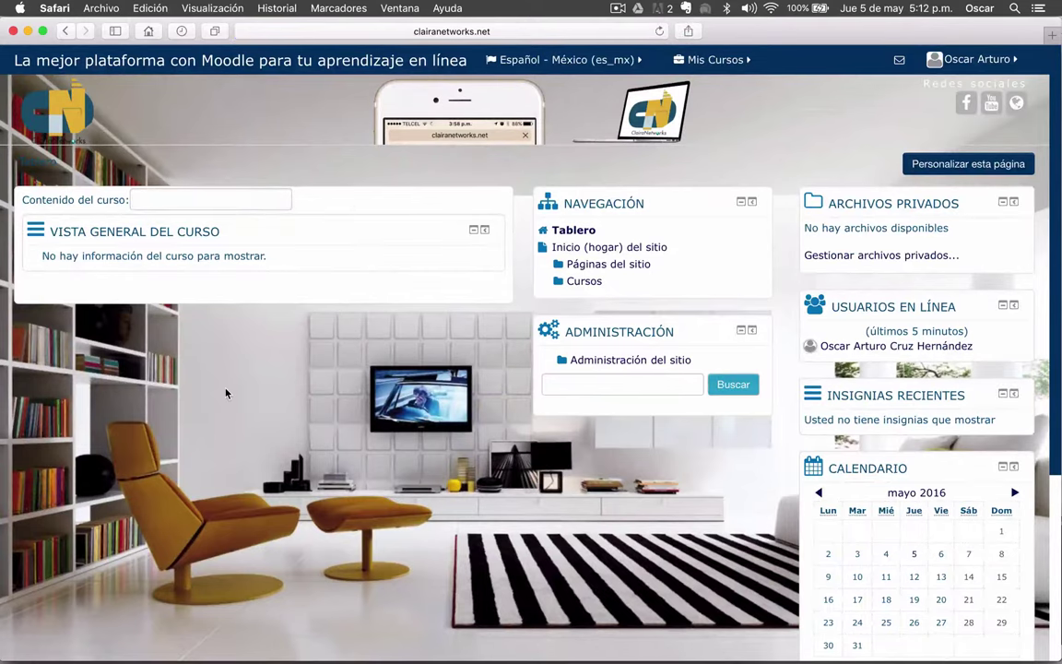
pyautogui.scroll(-5, 226, 394)
pyautogui.scroll(-3, 226, 394)
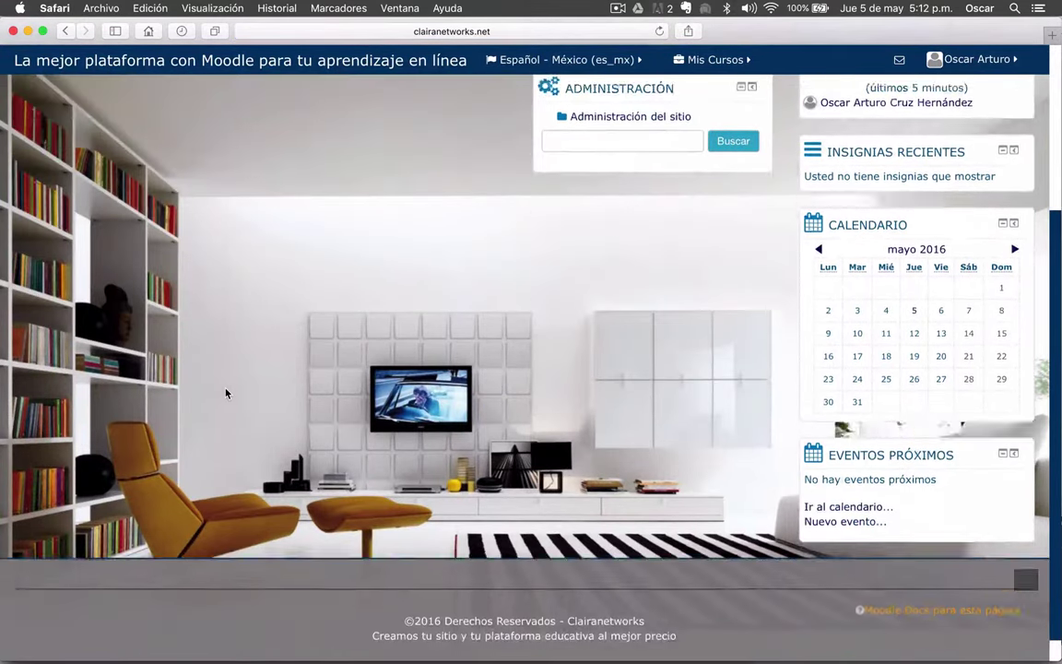
pyautogui.scroll(10, 226, 394)
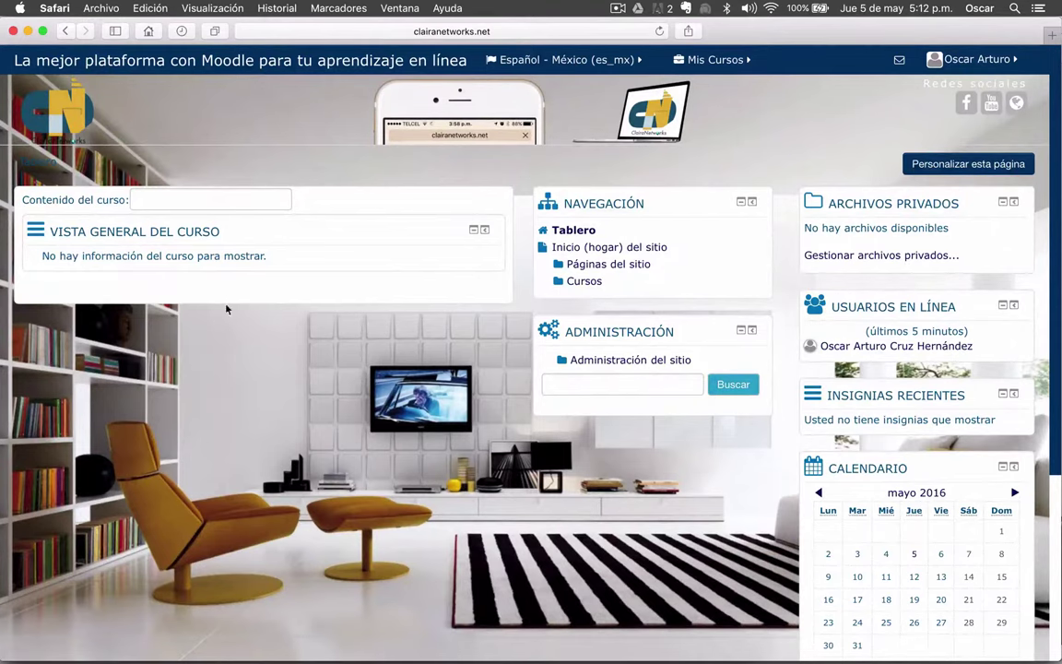
# - Log out of the site to view the public front page
pyautogui.click(29, 163)
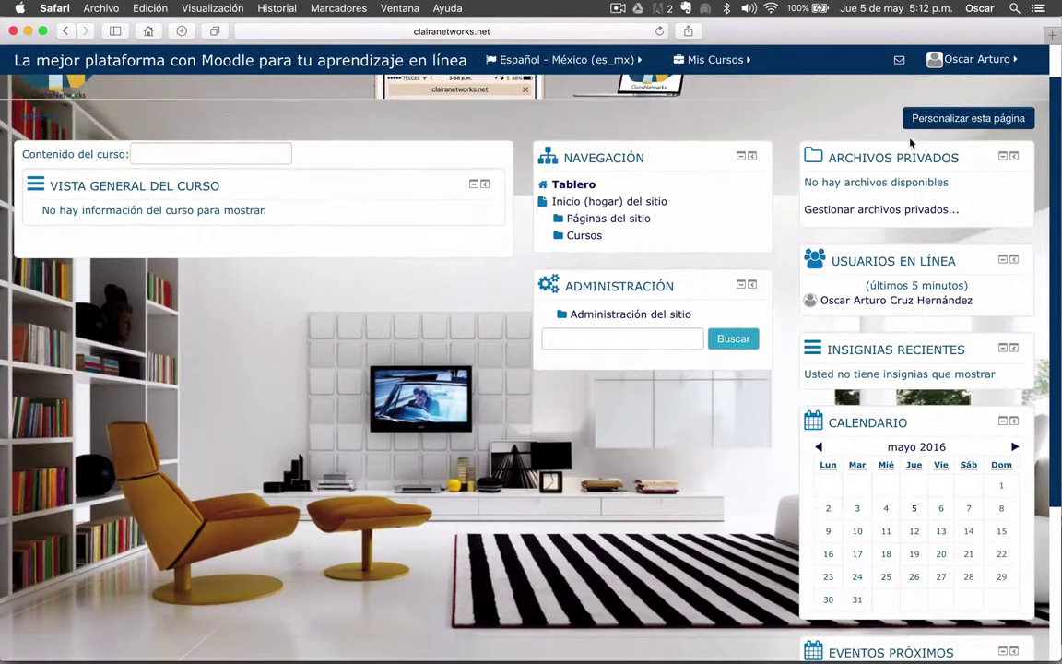
pyautogui.click(1005, 70)
pyautogui.click(908, 266)
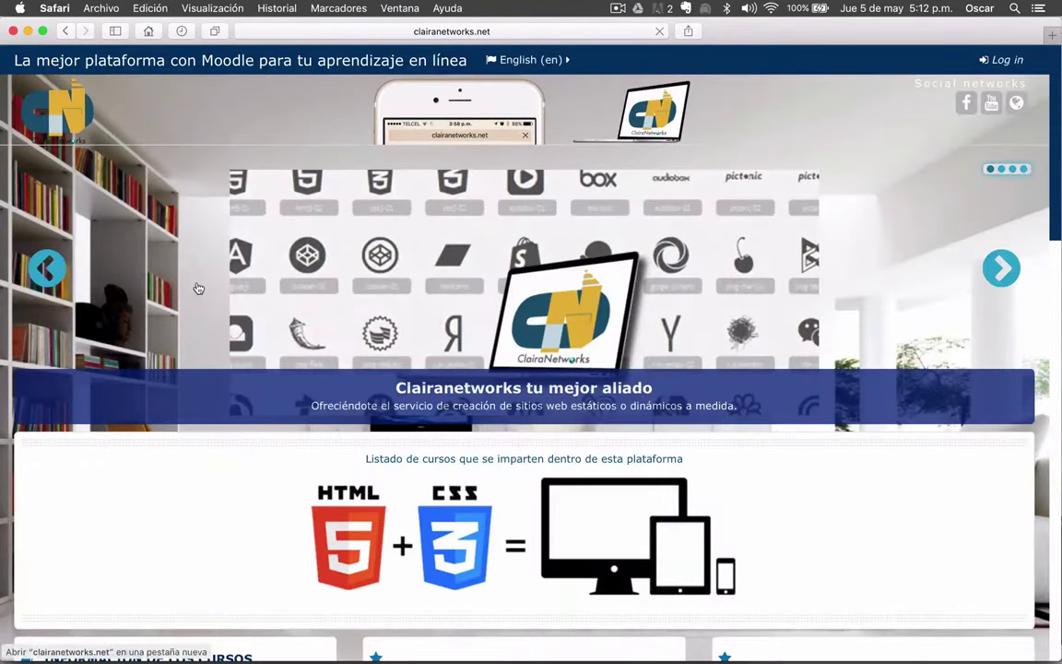
# - Examine the Módulo Profesional 3 entry under Available courses on the front page, including its summary text and image
pyautogui.scroll(-3, 199, 289)
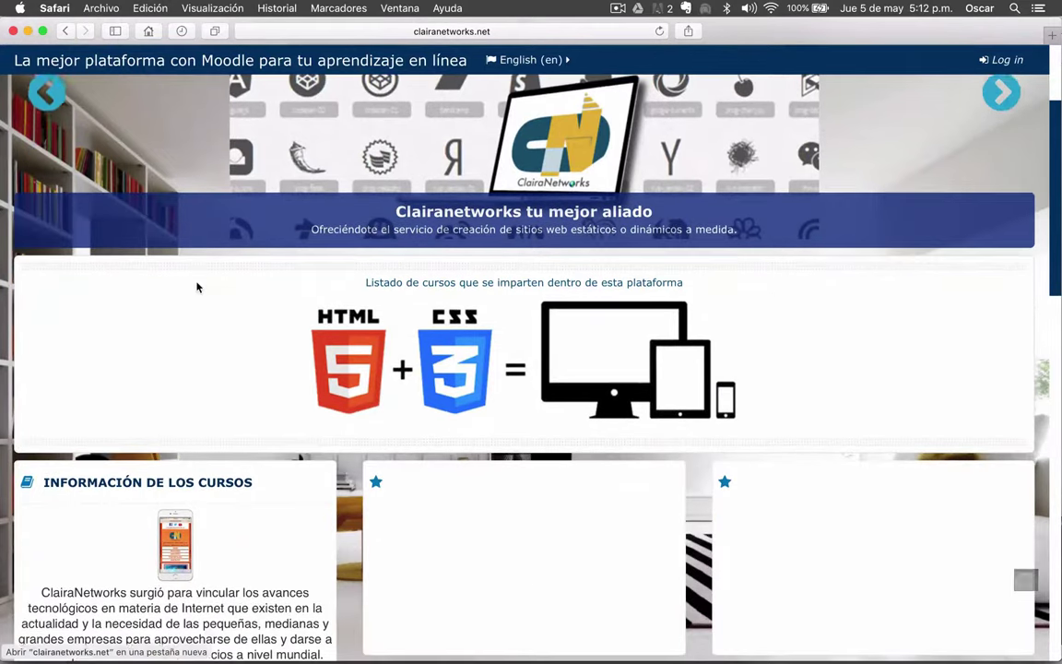
pyautogui.scroll(-5, 197, 287)
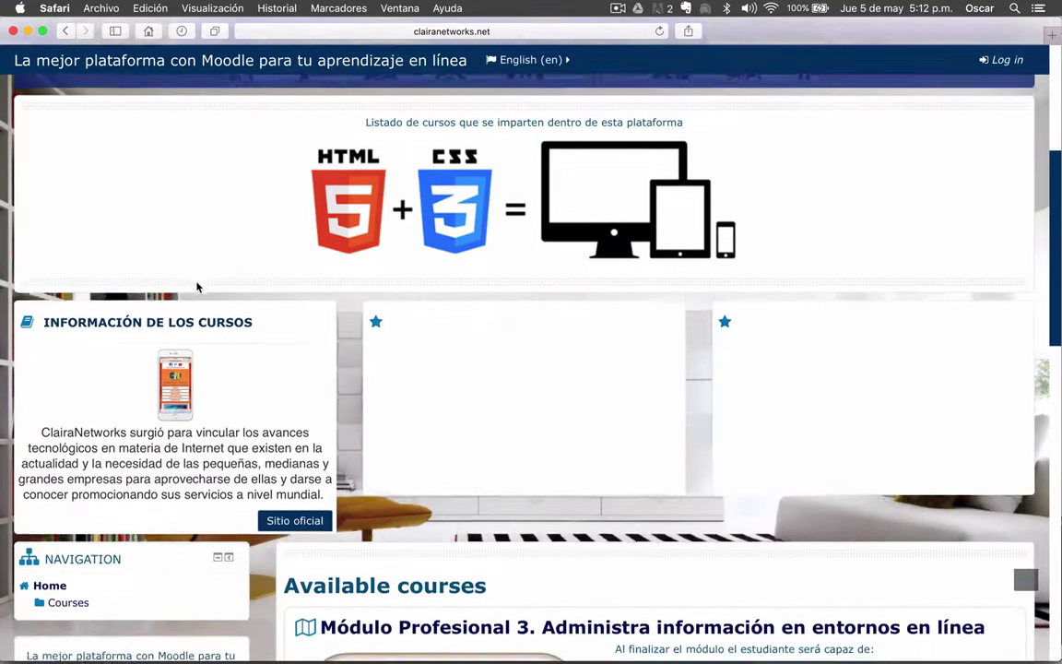
pyautogui.scroll(-10, 196, 284)
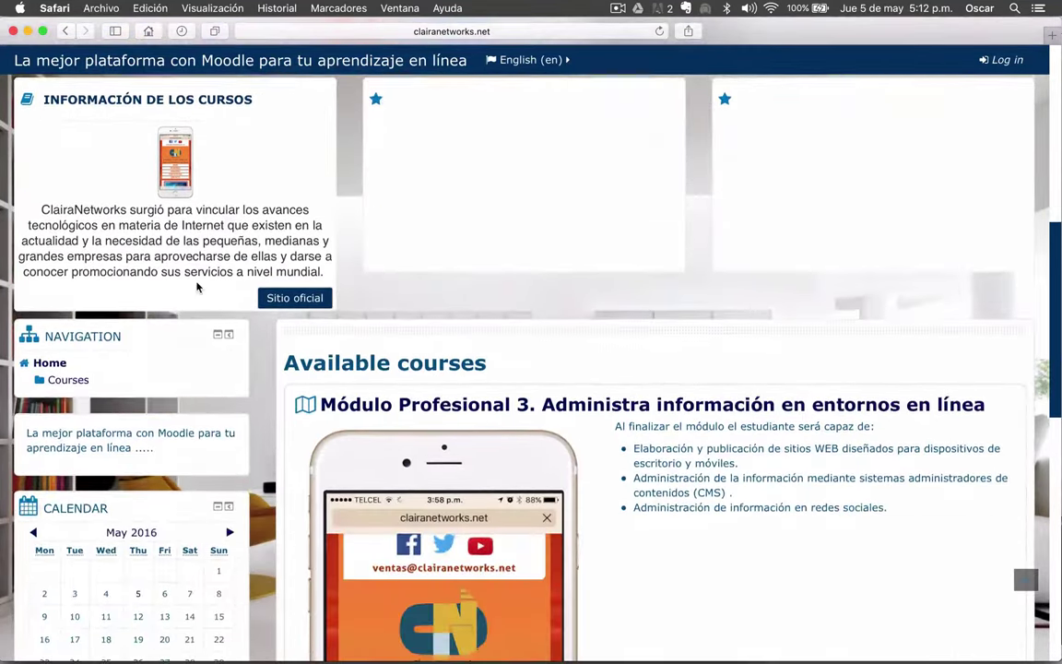
pyautogui.scroll(-1, 196, 287)
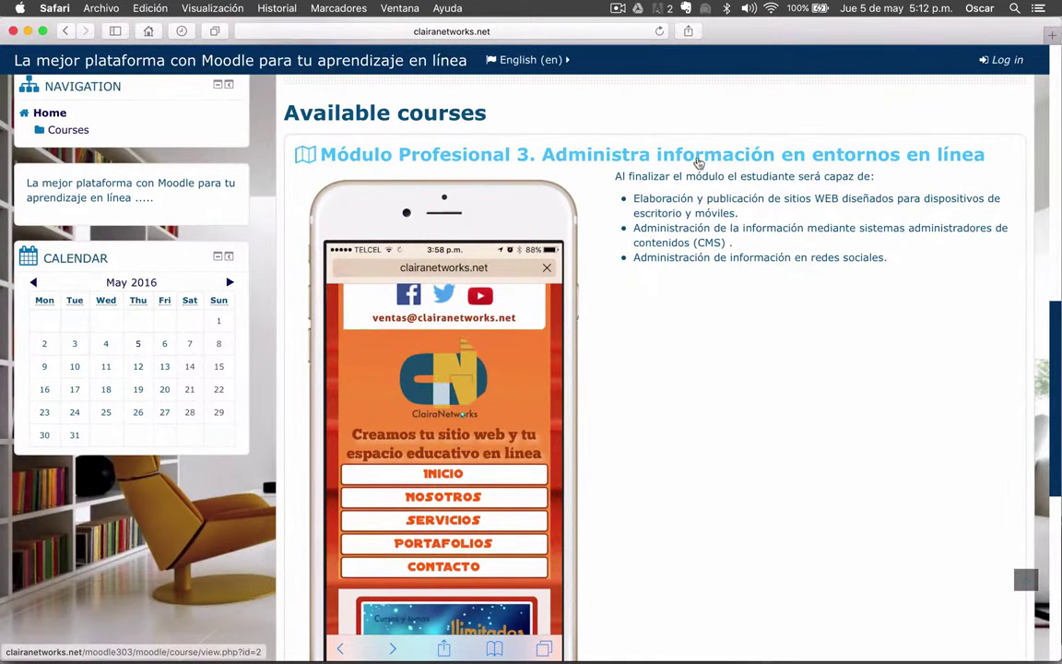
pyautogui.scroll(-1, 656, 288)
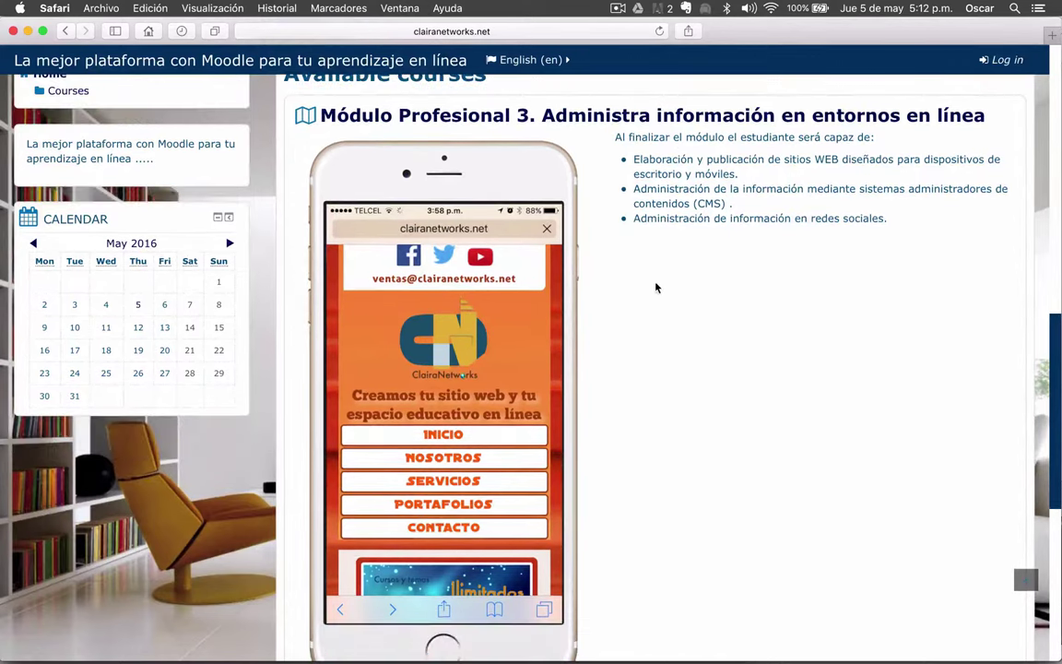
pyautogui.moveTo(674, 141); pyautogui.dragTo(908, 217)
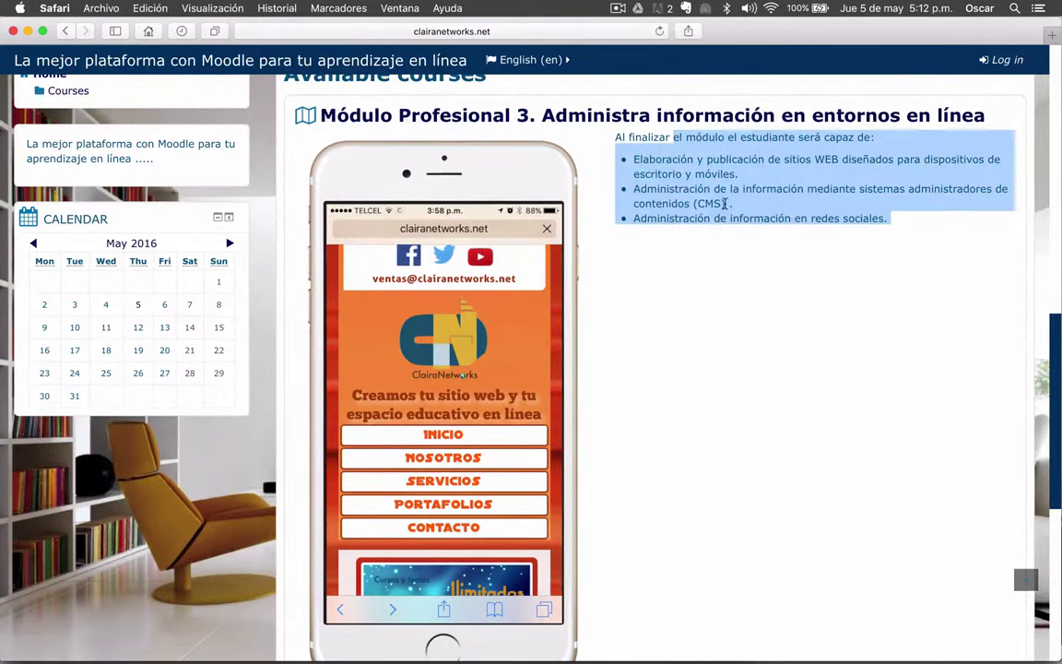
pyautogui.click(726, 203)
pyautogui.scroll(-1, 655, 184)
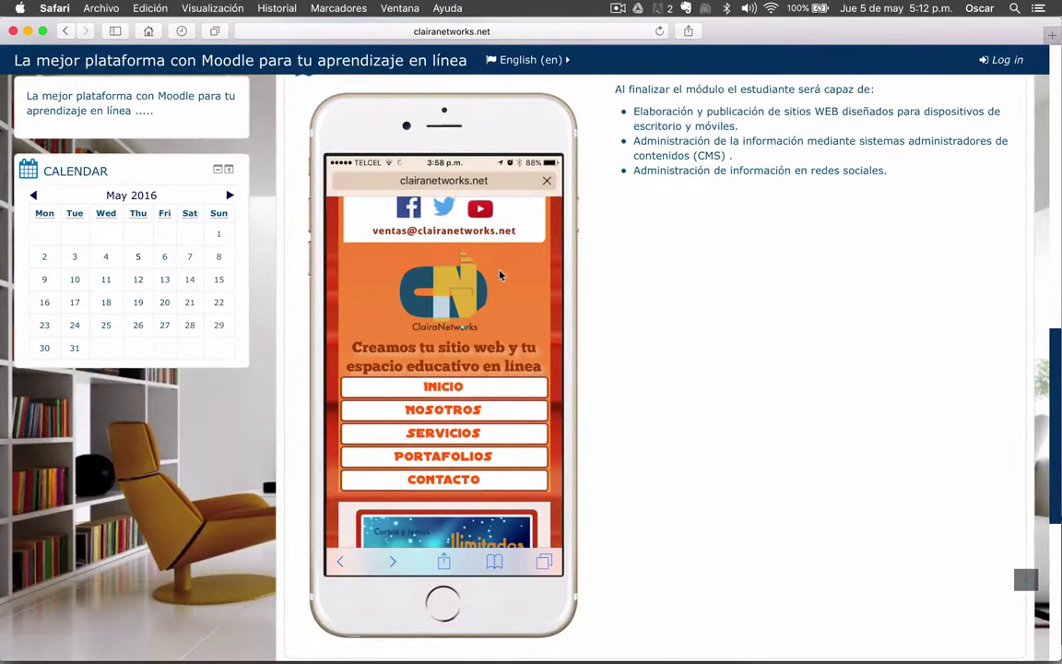
pyautogui.scroll(1, 479, 290)
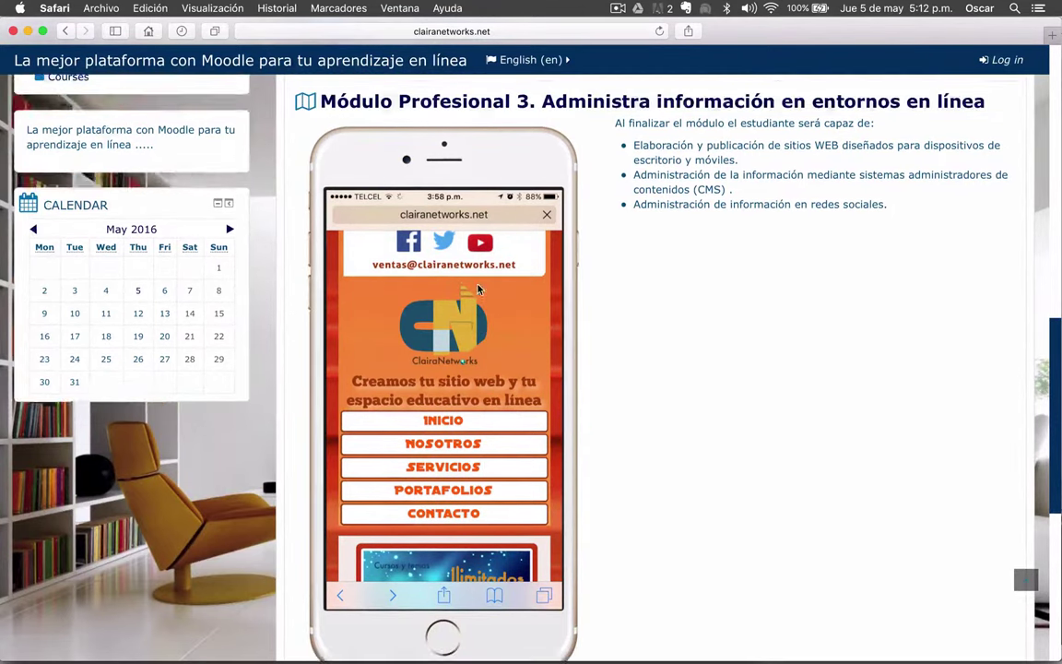
pyautogui.scroll(2, 478, 289)
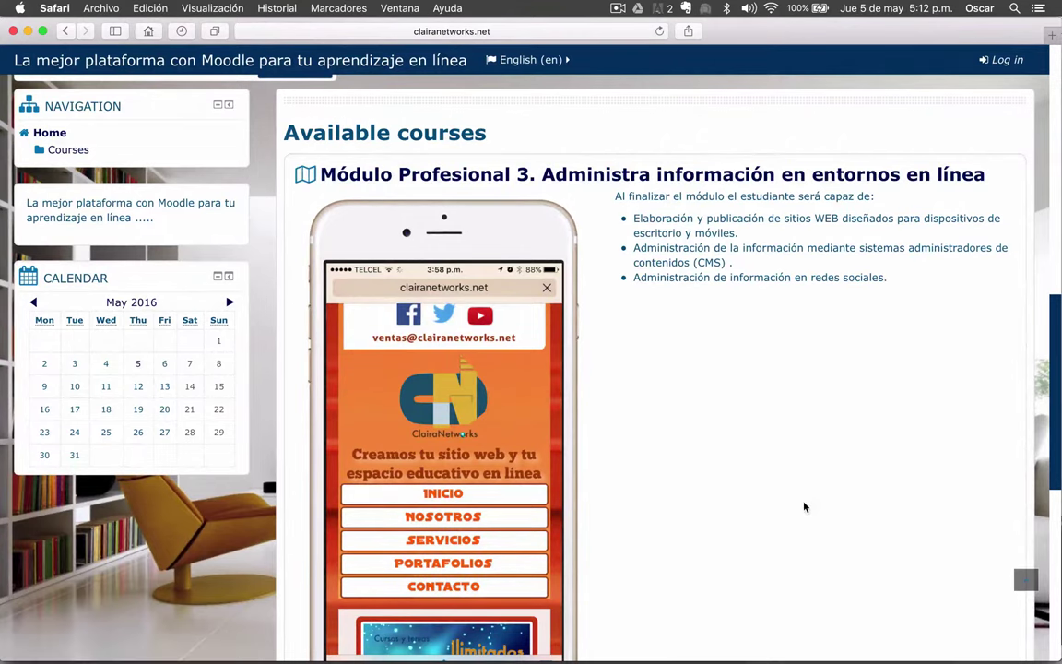
# - Check the Course categories on the front page, especially Comunicación, against the Available courses listing
pyautogui.scroll(-10, 804, 506)
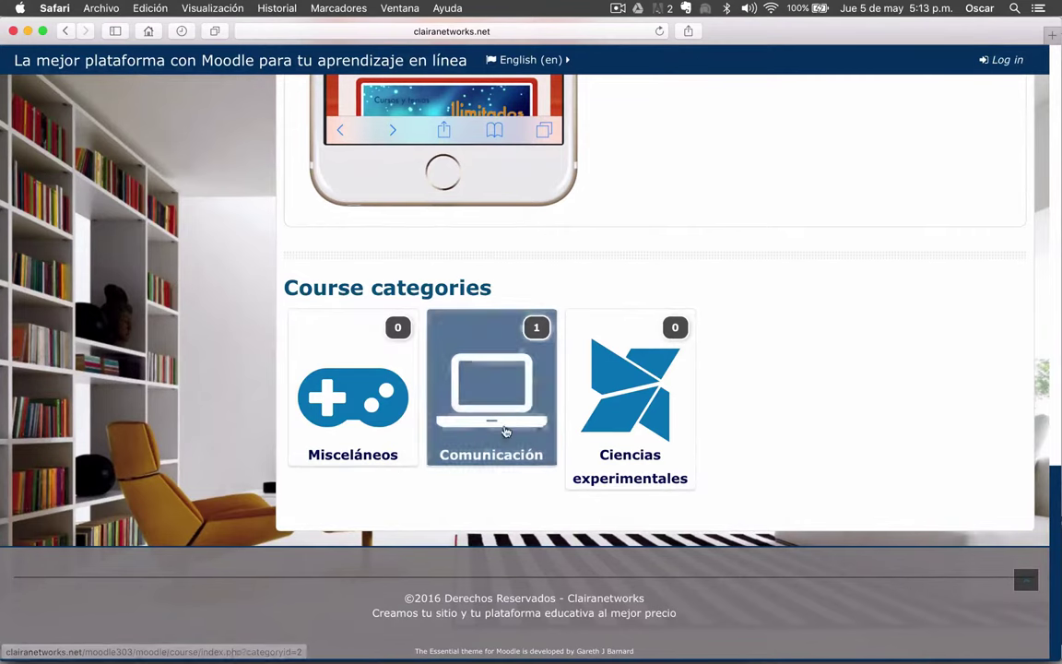
pyautogui.scroll(5, 560, 156)
pyautogui.scroll(3, 560, 157)
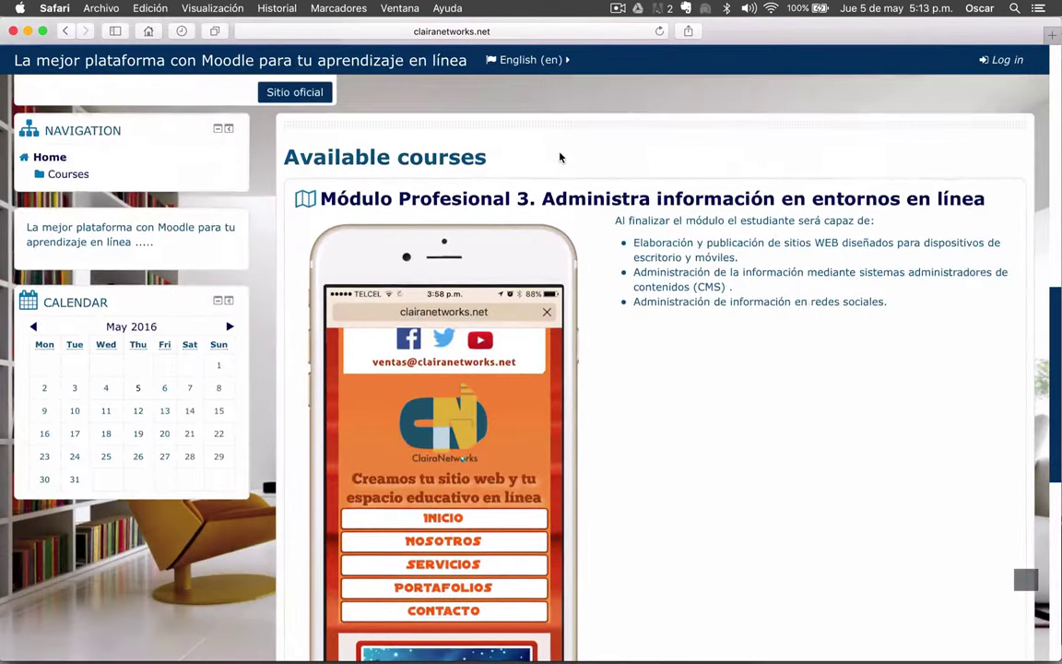
pyautogui.scroll(-5, 715, 301)
pyautogui.scroll(-3, 717, 304)
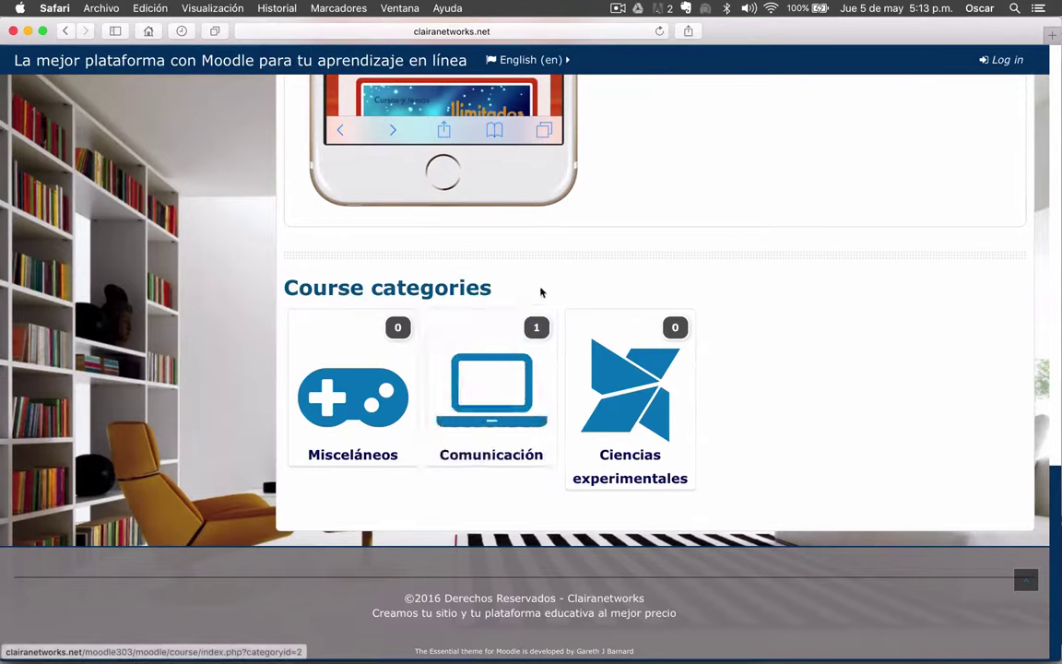
pyautogui.scroll(5, 502, 433)
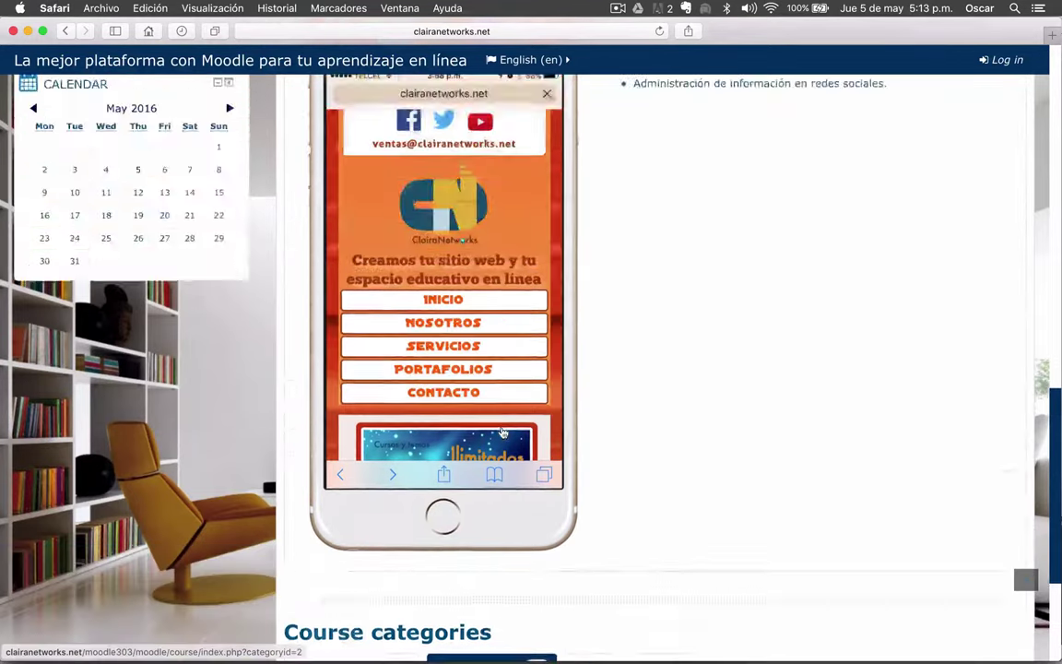
pyautogui.scroll(6, 503, 432)
pyautogui.scroll(-4, 502, 432)
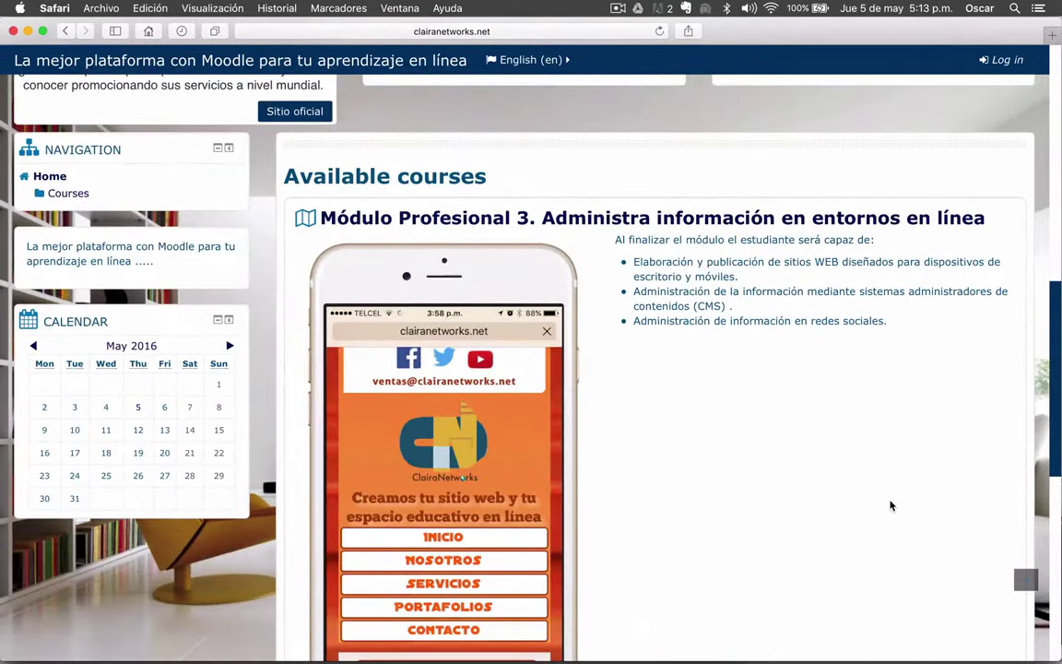
# - Open the Módulo Profesional 3 course from the front page, logging in with the saved admin username and account password
pyautogui.click(581, 223)
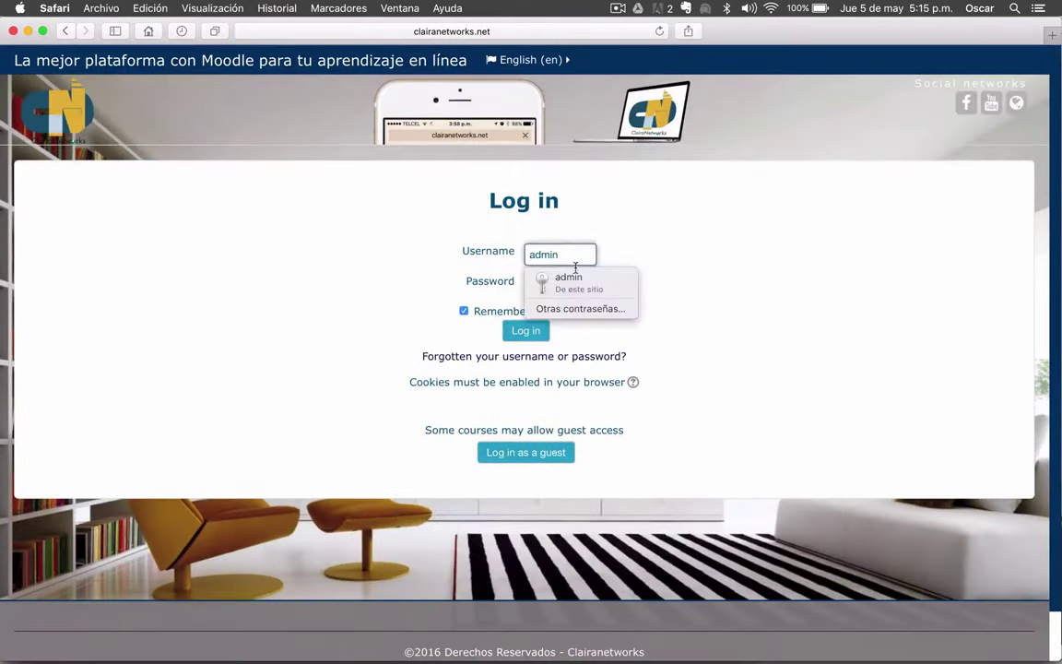
pyautogui.click(551, 275)
pyautogui.click(537, 332)
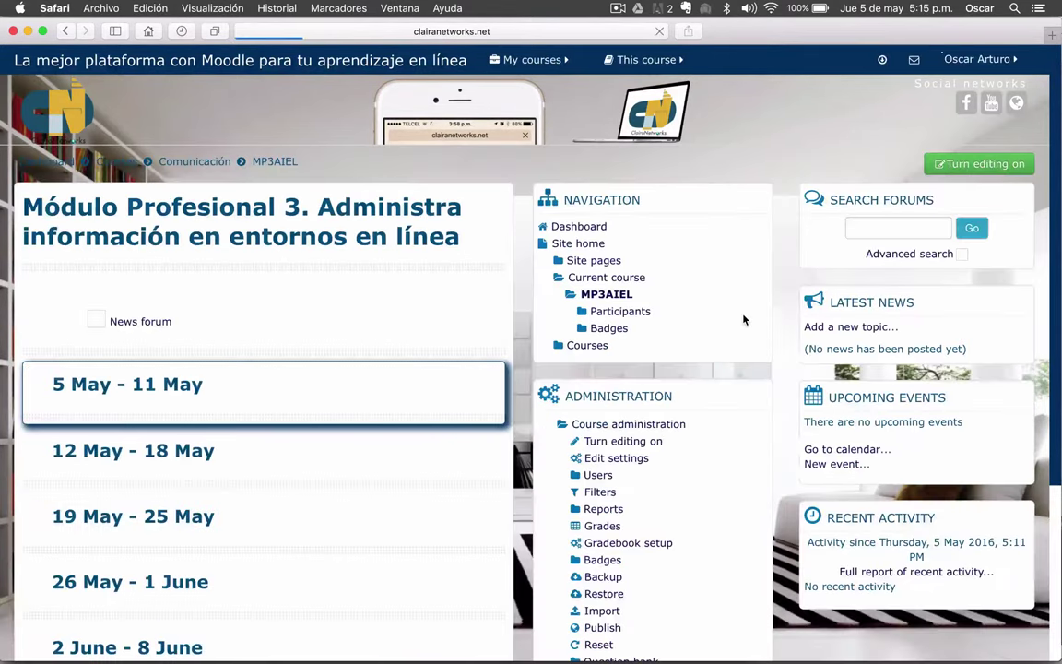
# - Look over the course page, including the News forum and the weekly sections starting with 5 May - 11 May
pyautogui.scroll(-2, 526, 357)
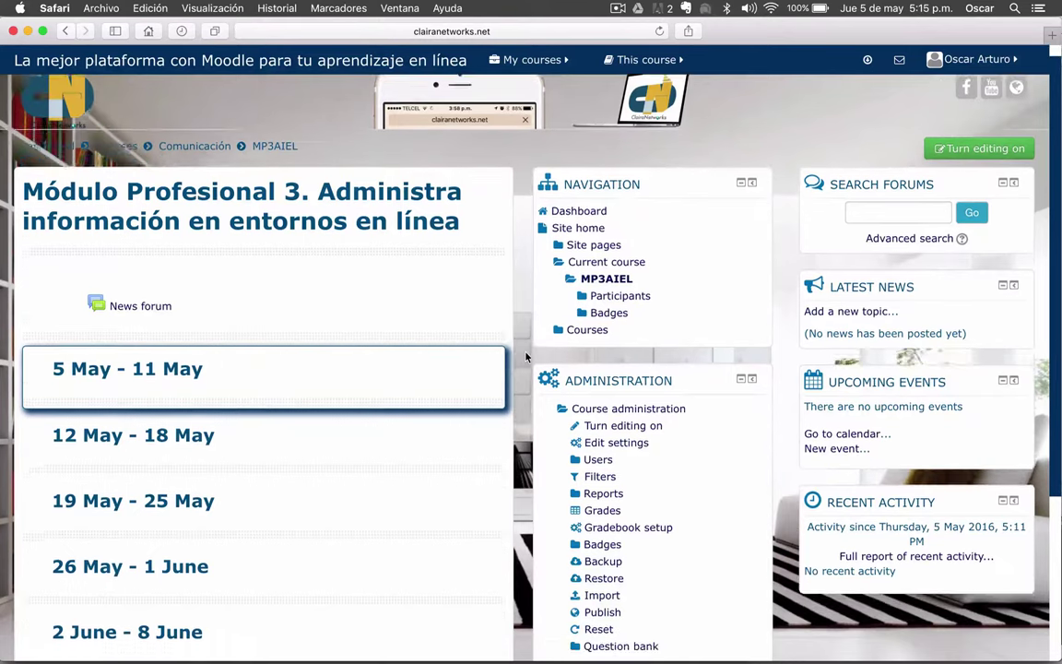
pyautogui.scroll(-3, 526, 357)
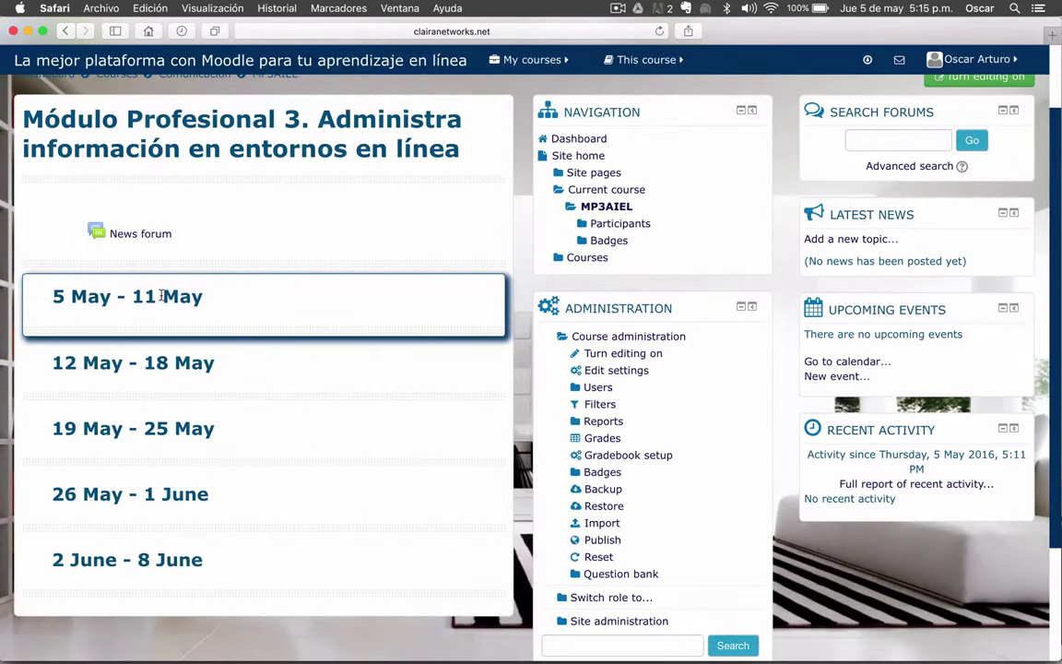
pyautogui.scroll(1, 181, 337)
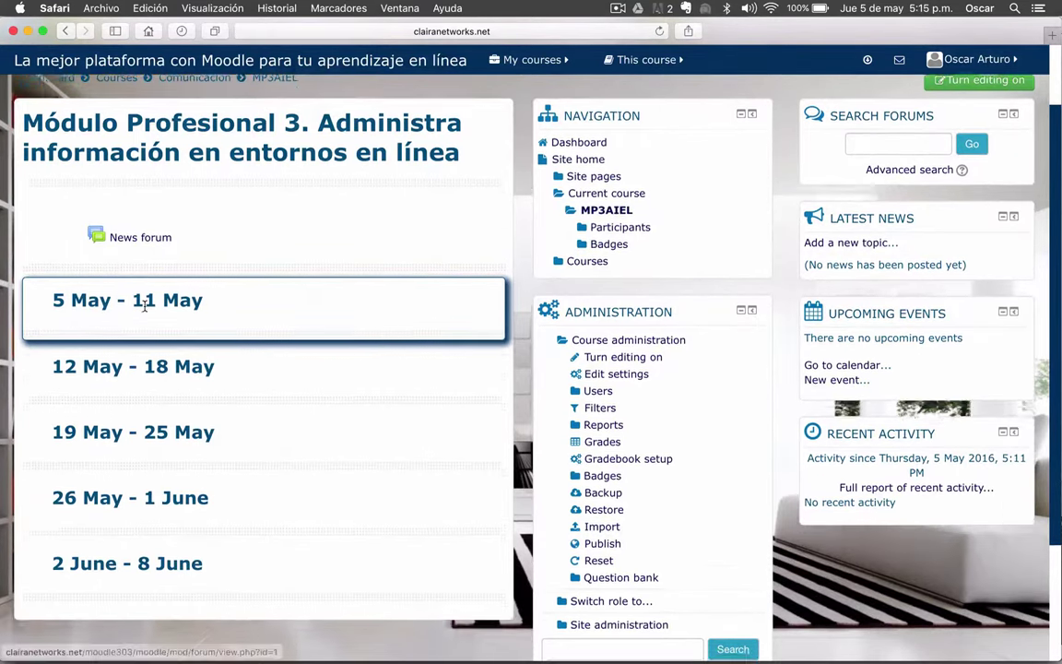
pyautogui.scroll(-1, 142, 304)
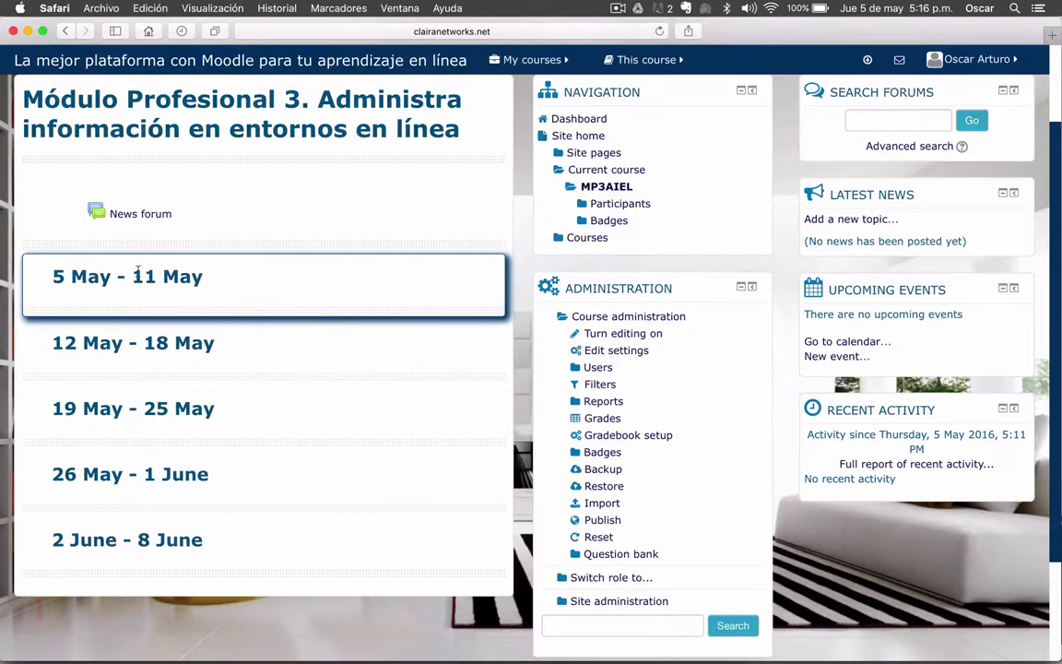
# - Check the current date and the May 2016 system calendar against the first weekly section, then return to the course page
pyautogui.click(906, 8)
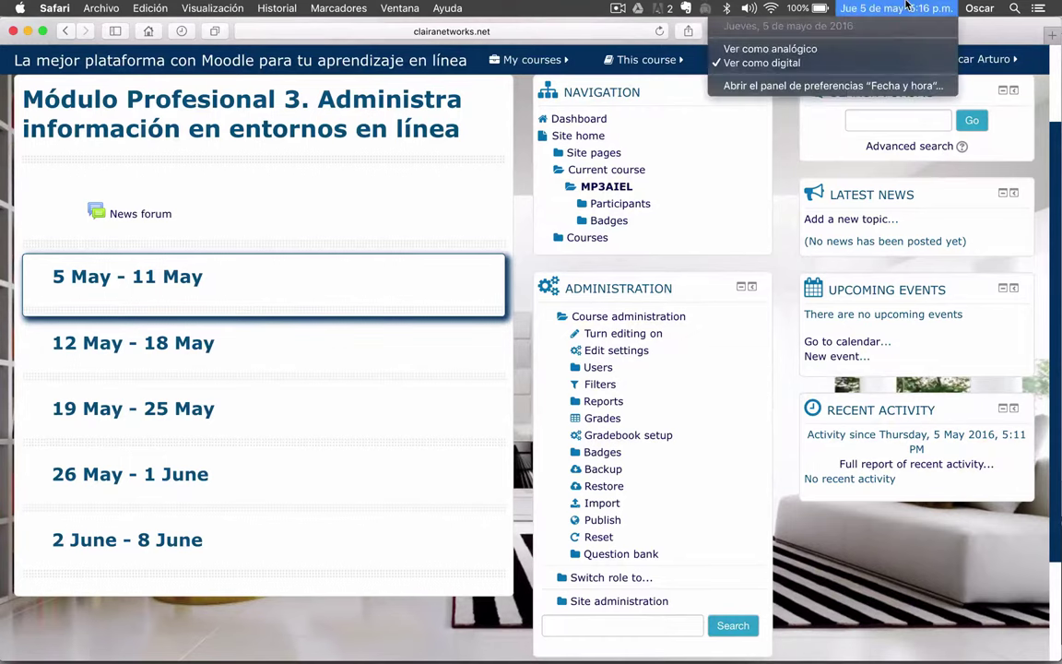
pyautogui.press('F12')
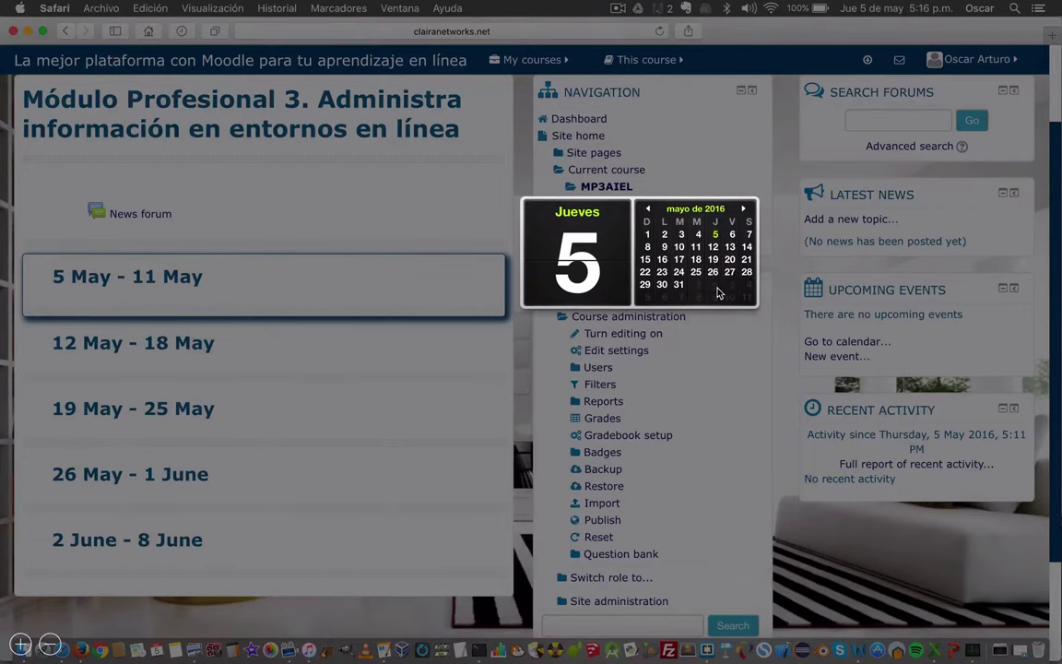
pyautogui.click(423, 505)
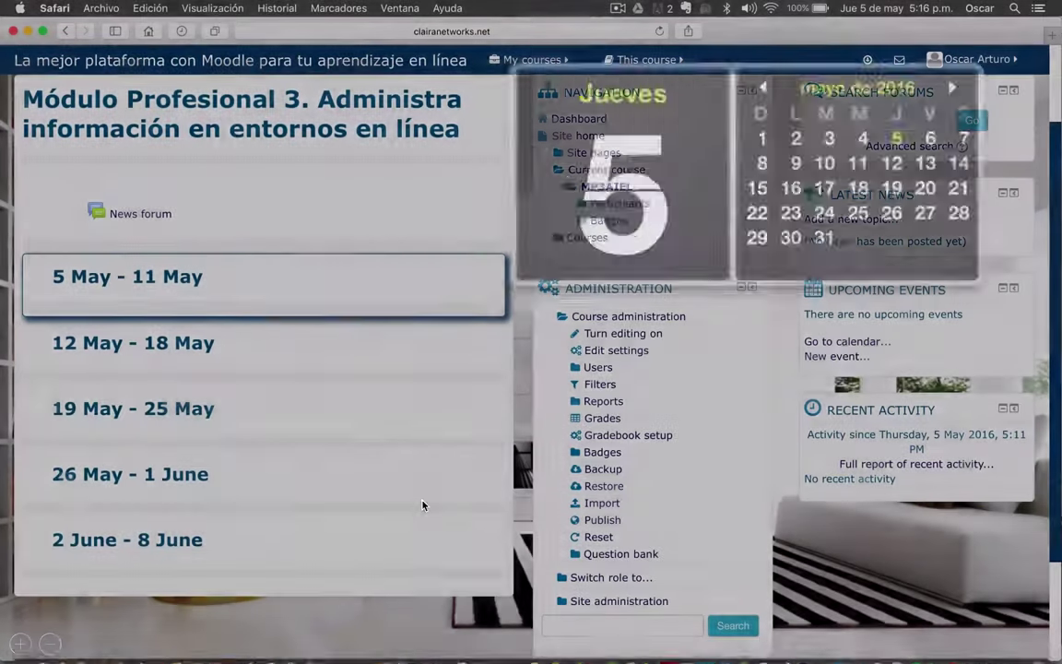
# - Examine the whole course layout, from the 5 May - 11 May section to 2 June - 8 June and the side blocks
pyautogui.scroll(3, 291, 385)
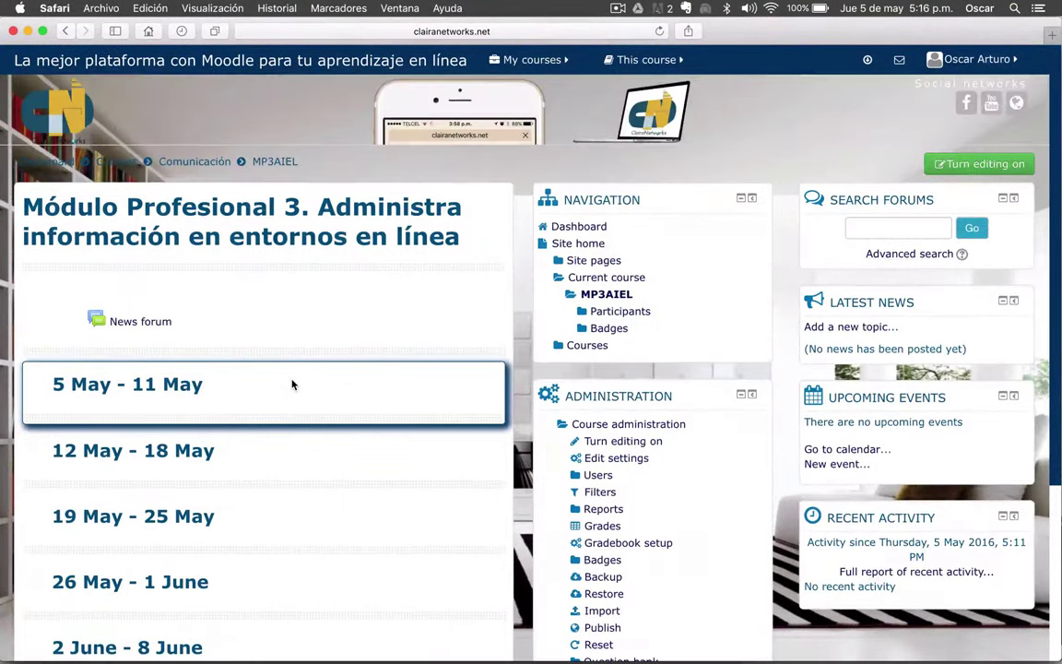
pyautogui.scroll(-3, 292, 385)
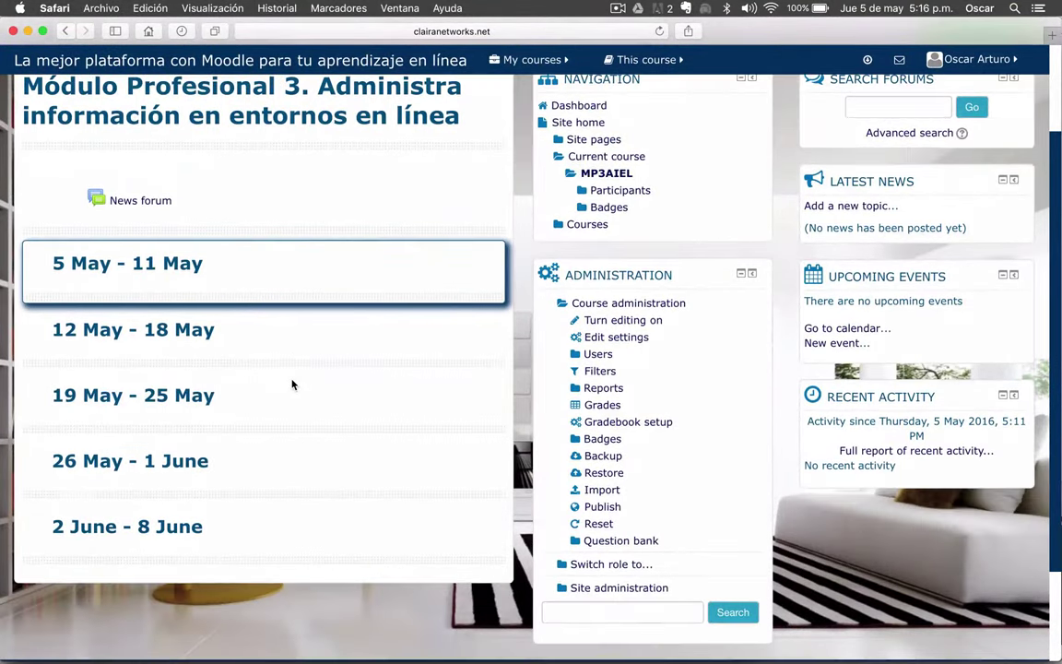
pyautogui.scroll(3, 292, 385)
pyautogui.scroll(-4, 291, 384)
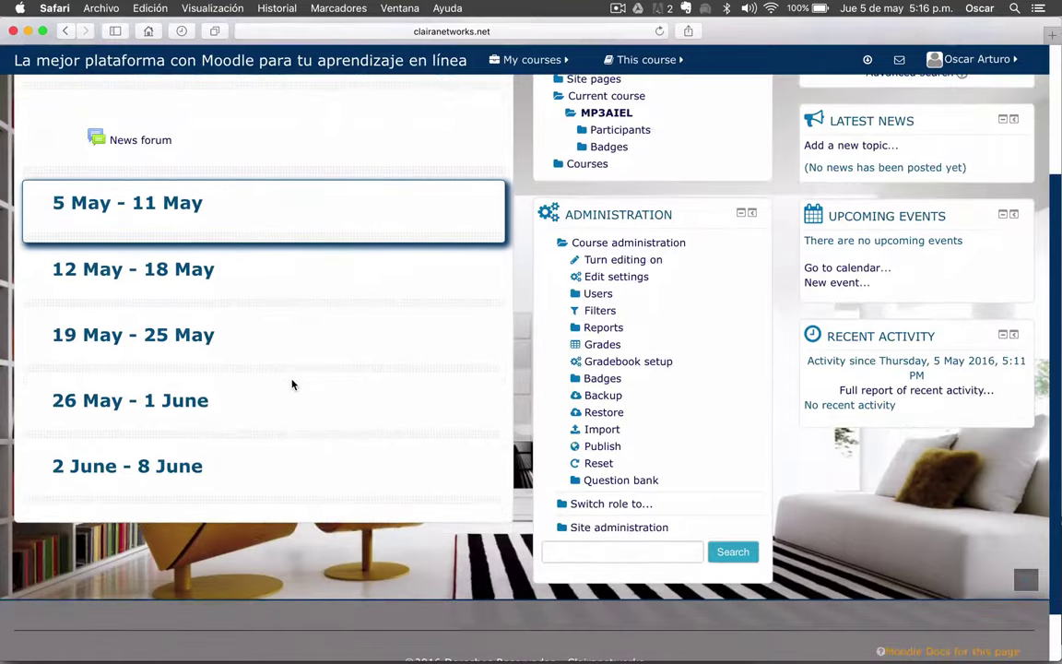
pyautogui.scroll(3, 293, 381)
pyautogui.scroll(-1, 270, 461)
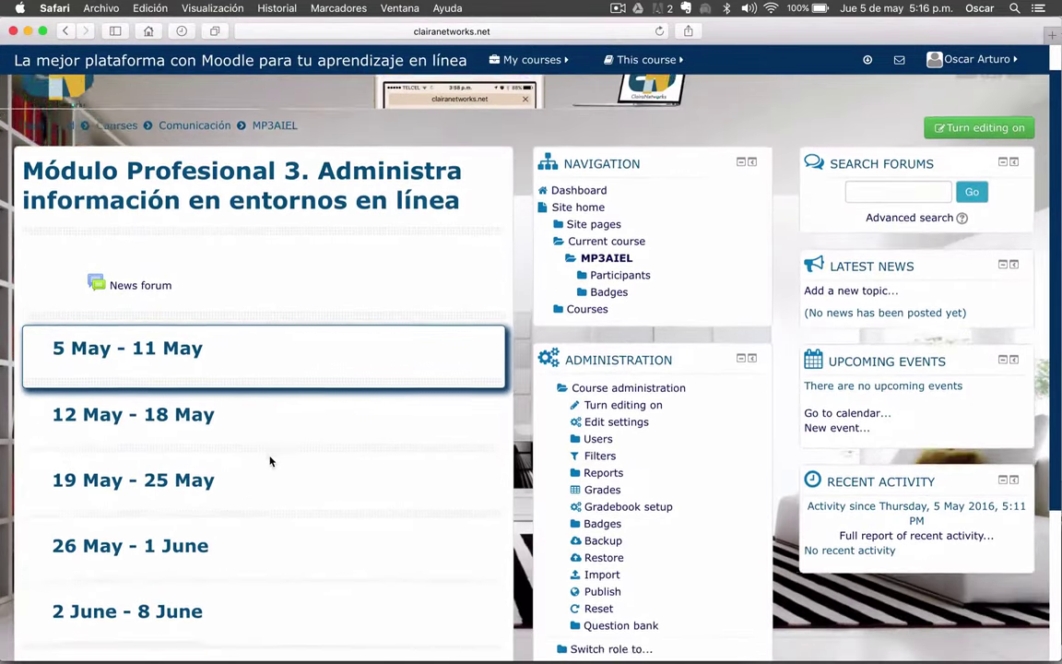
pyautogui.scroll(-3, 270, 461)
pyautogui.scroll(3, 271, 461)
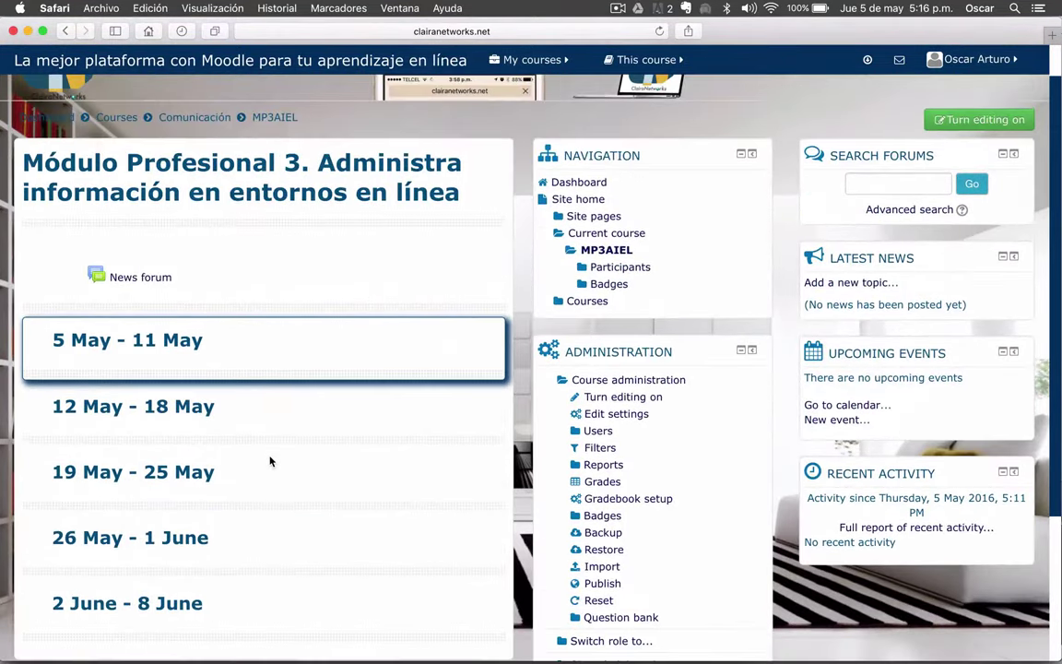
pyautogui.scroll(-1, 271, 461)
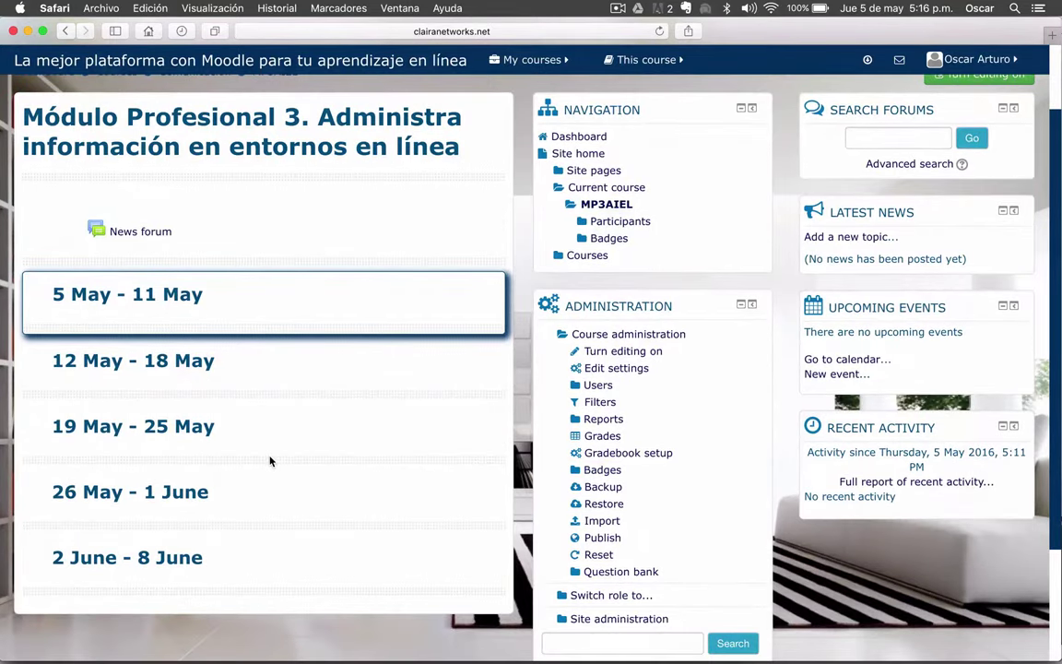
pyautogui.scroll(-2, 271, 461)
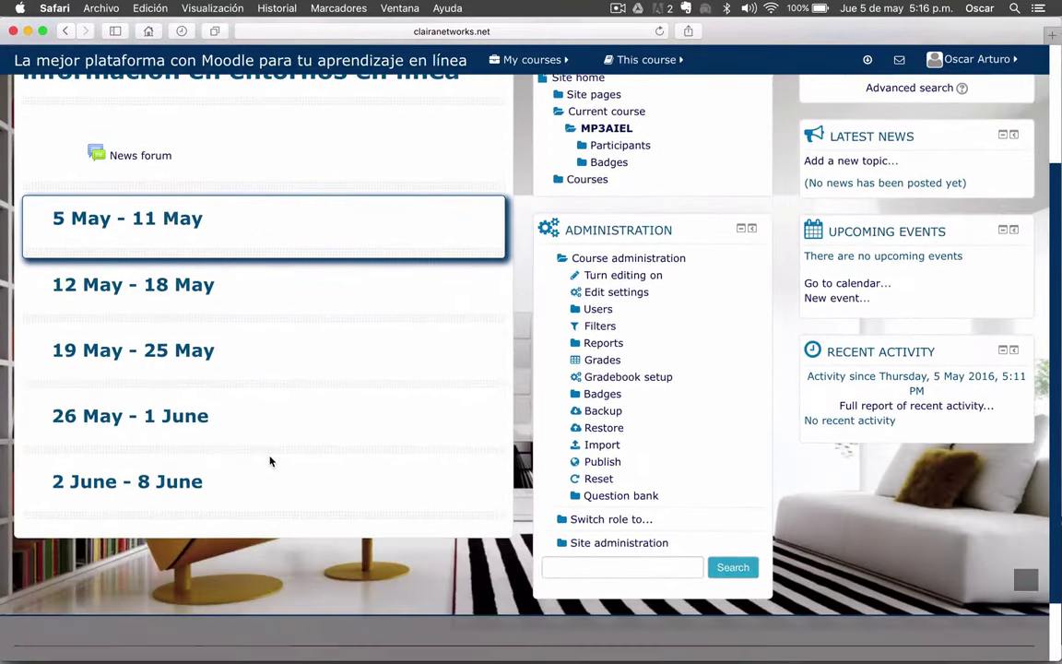
pyautogui.scroll(3, 270, 461)
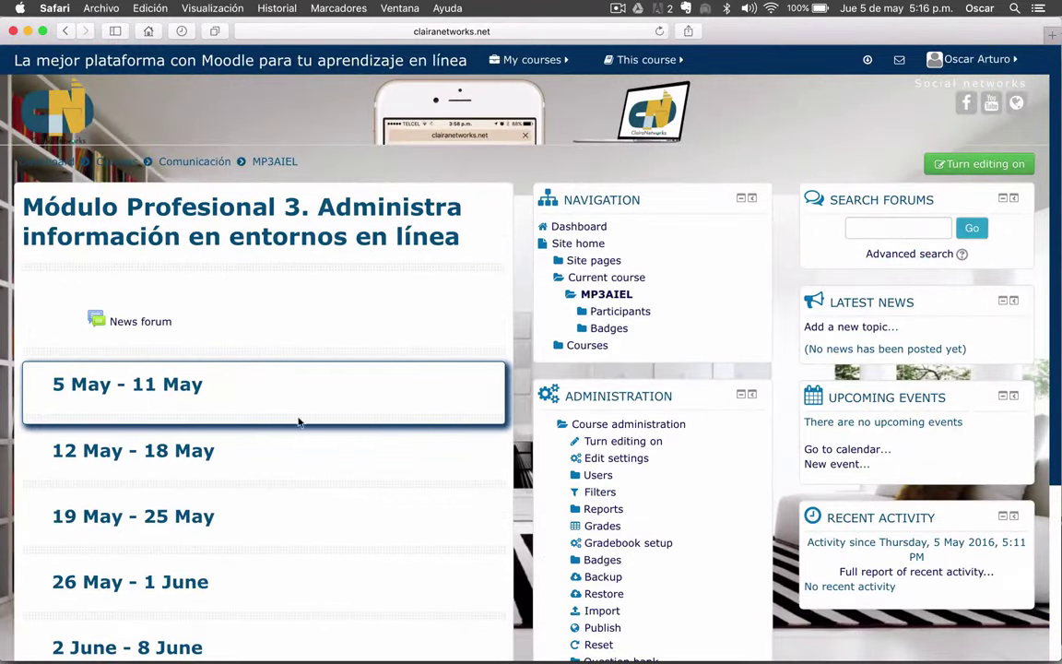
pyautogui.scroll(-5, 385, 301)
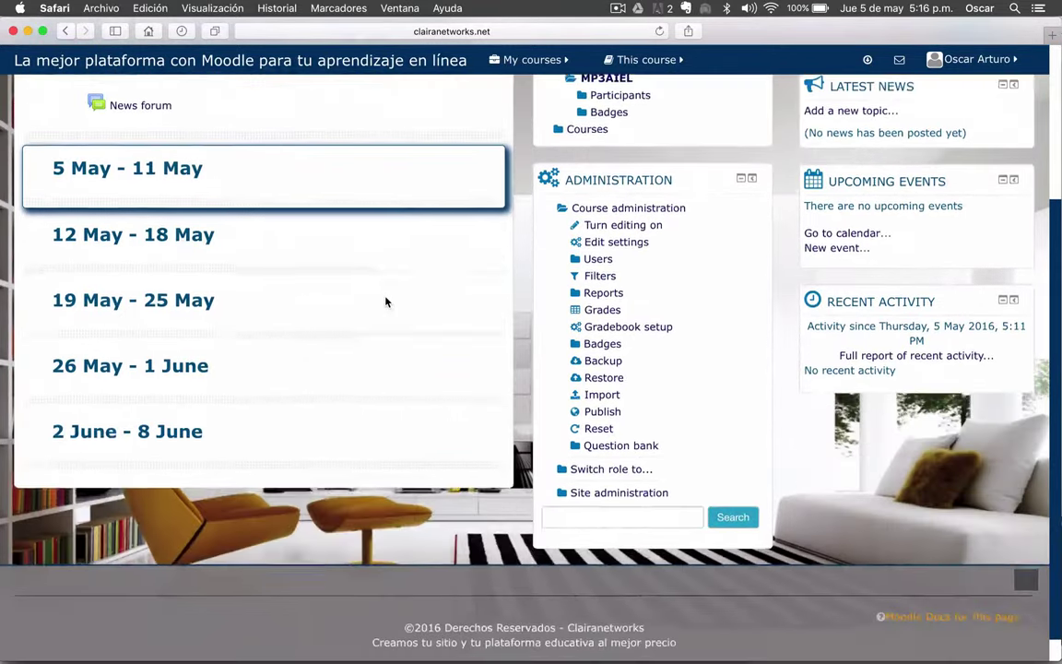
pyautogui.scroll(4, 385, 302)
pyautogui.scroll(1, 386, 302)
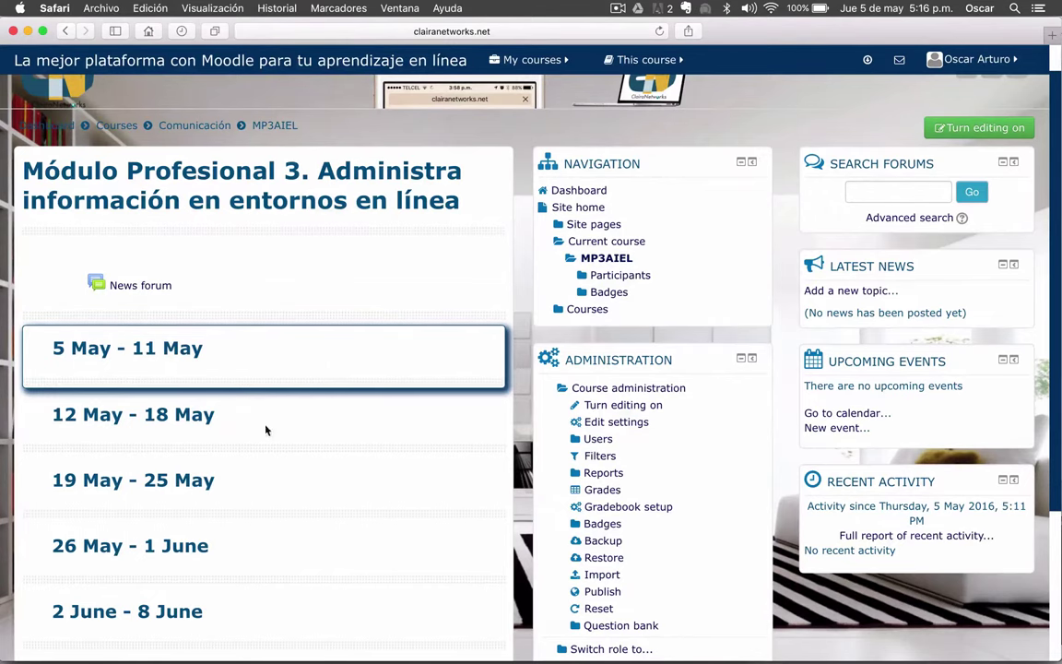
pyautogui.scroll(1, 306, 434)
pyautogui.scroll(2, 306, 434)
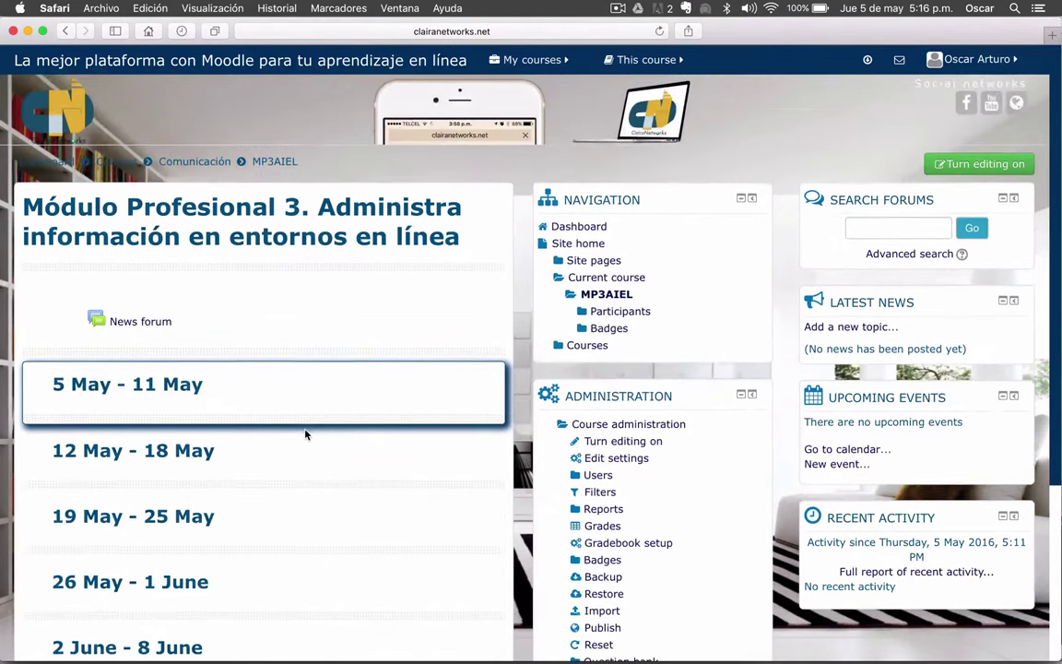